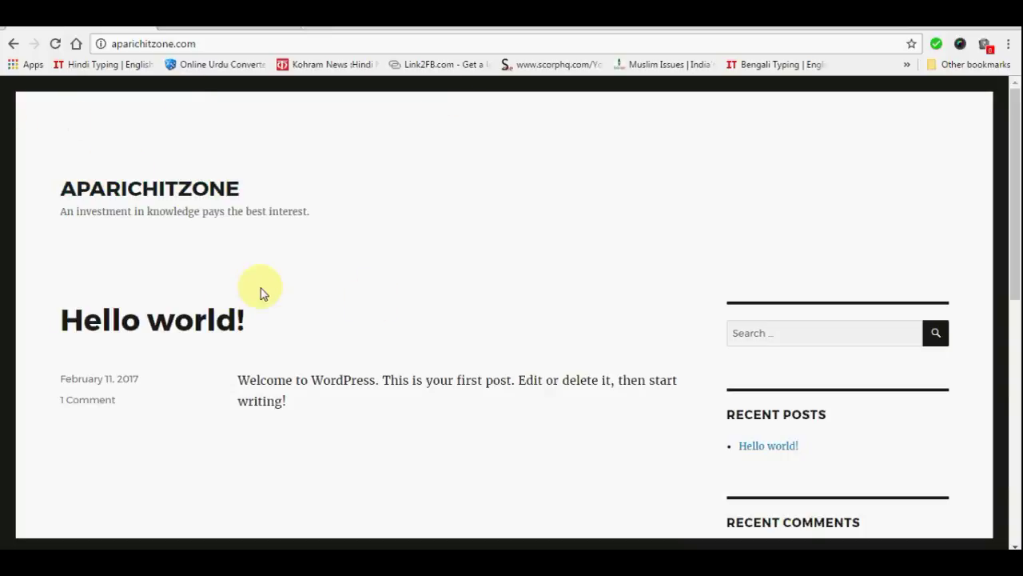
# - Open the wp-admin page of aparichitzone.com and log in with the account username and password
pyautogui.click(238, 43)
pyautogui.click(225, 38)
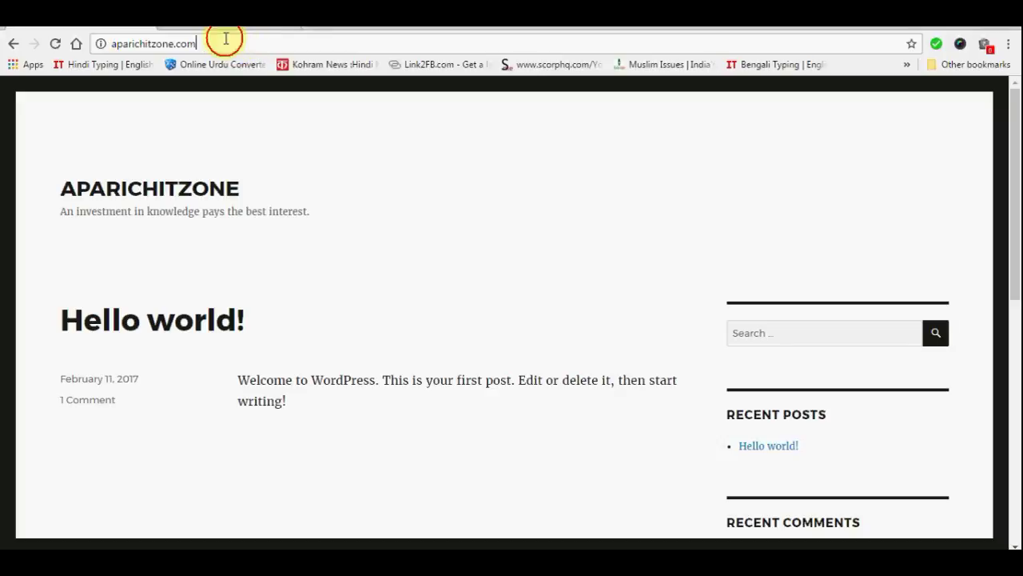
pyautogui.write('/')
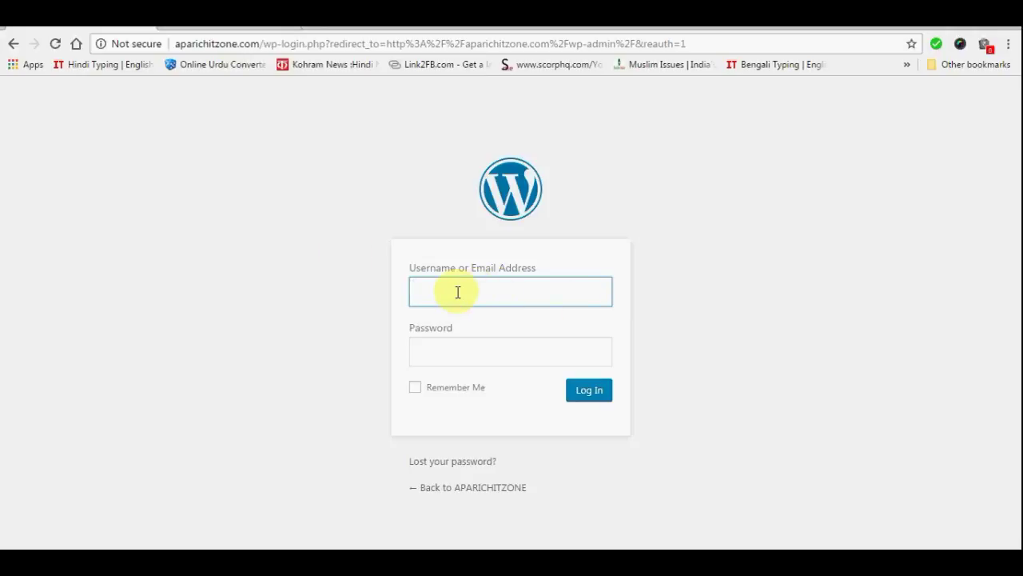
pyautogui.click(239, 44)
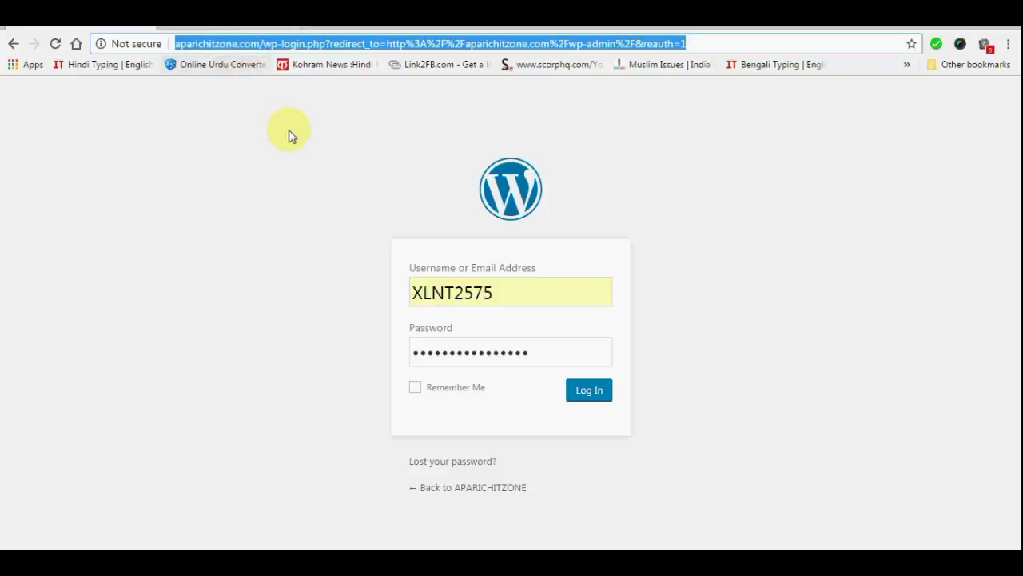
pyautogui.click(583, 393)
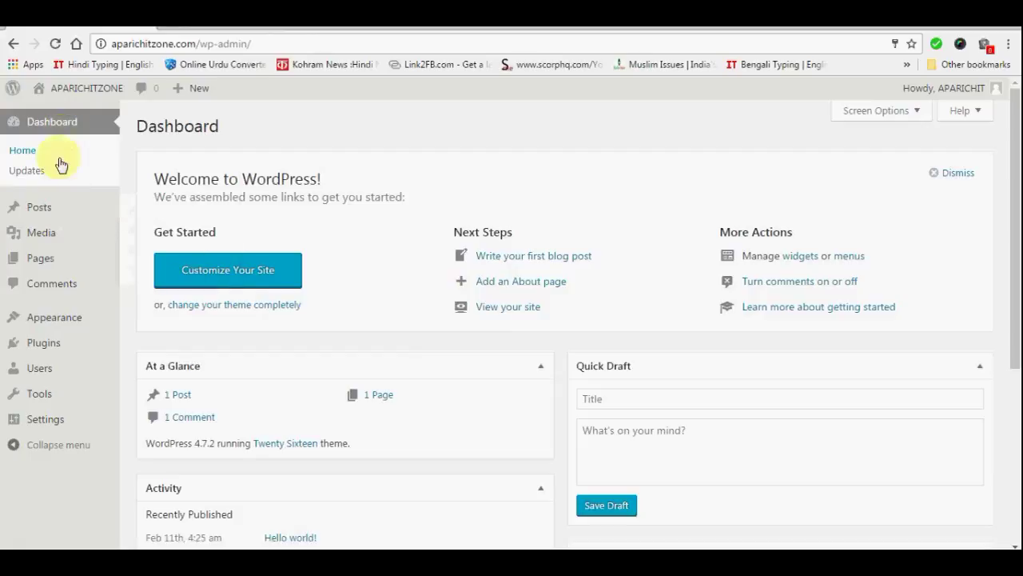
# - Open the live site in a new browser tab and look over its front page
pyautogui.moveTo(69, 395)
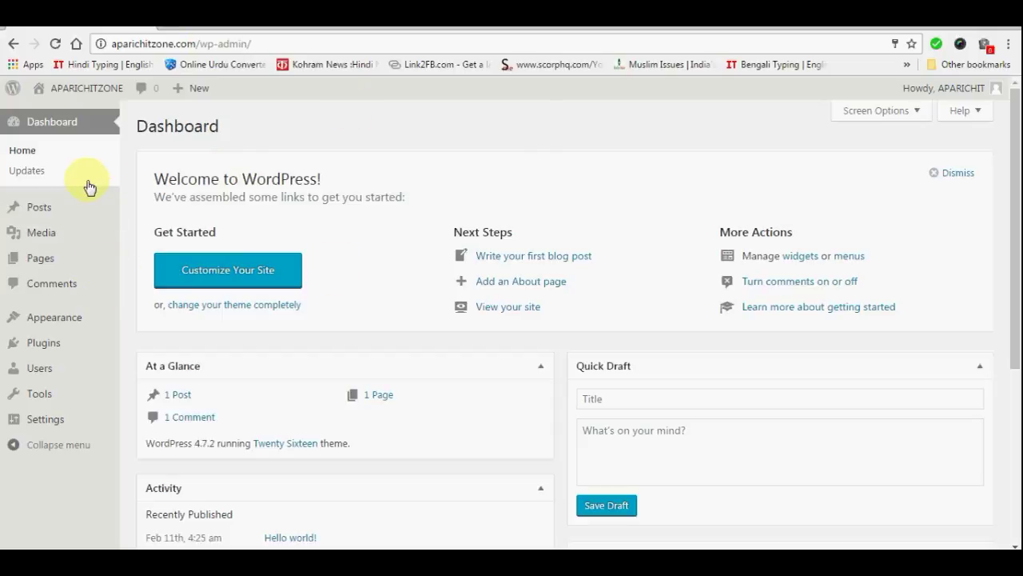
pyautogui.moveTo(74, 94)
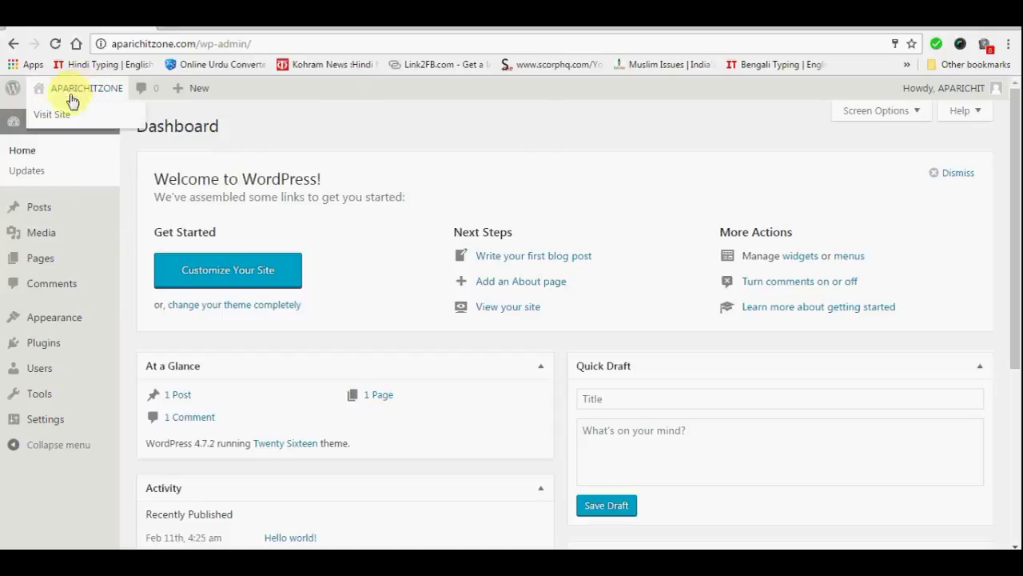
pyautogui.rightClick(52, 115)
pyautogui.click(68, 124)
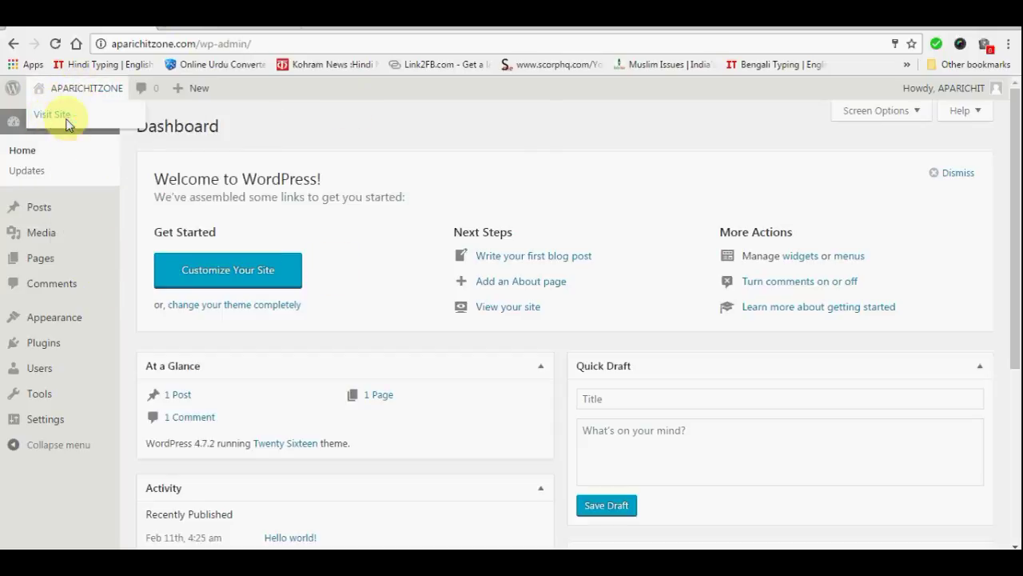
pyautogui.click(214, 27)
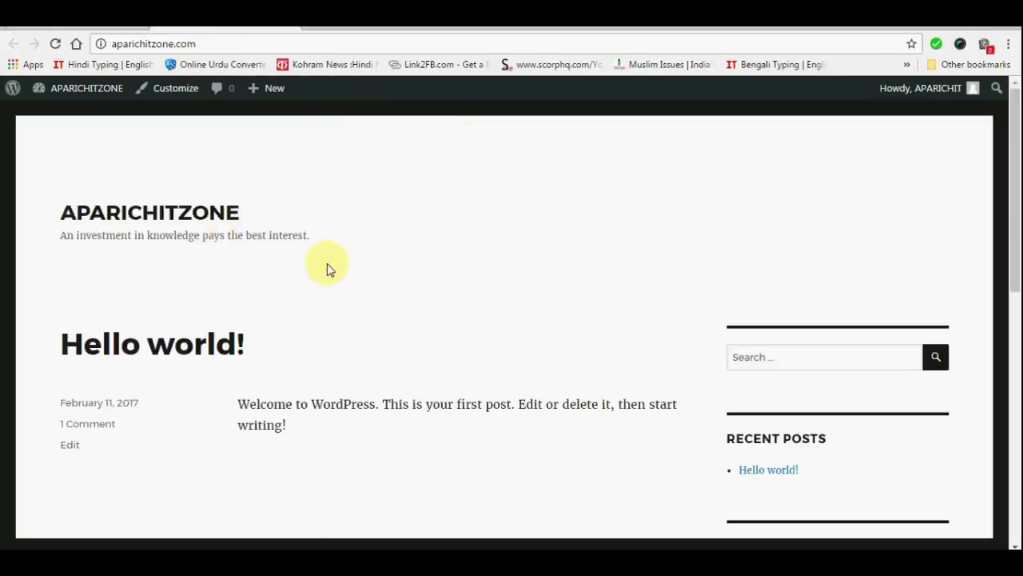
pyautogui.scroll(-8, 372, 247)
pyautogui.scroll(8, 377, 251)
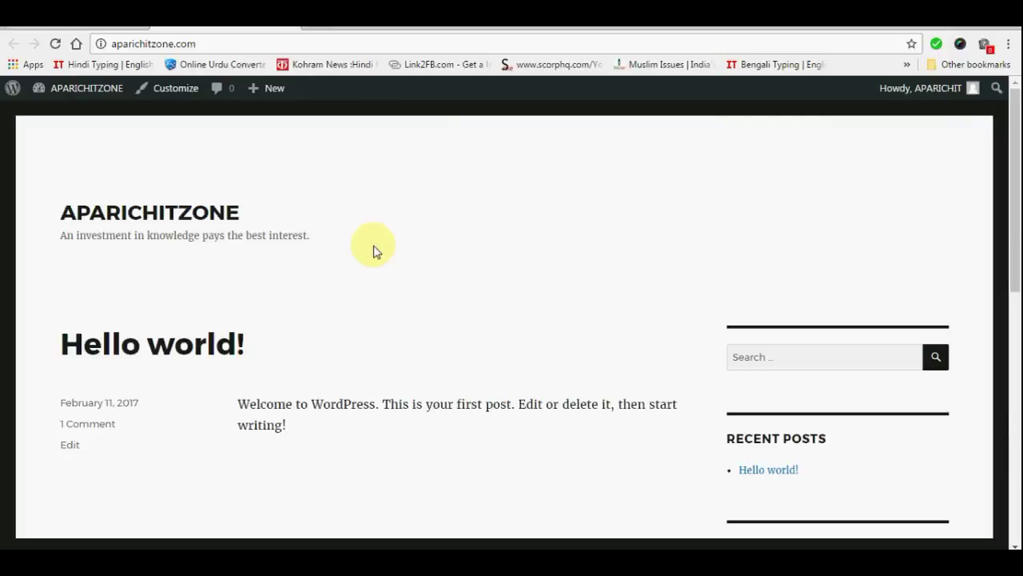
# - Return to the admin dashboard and look through its Home screen
pyautogui.click(109, 27)
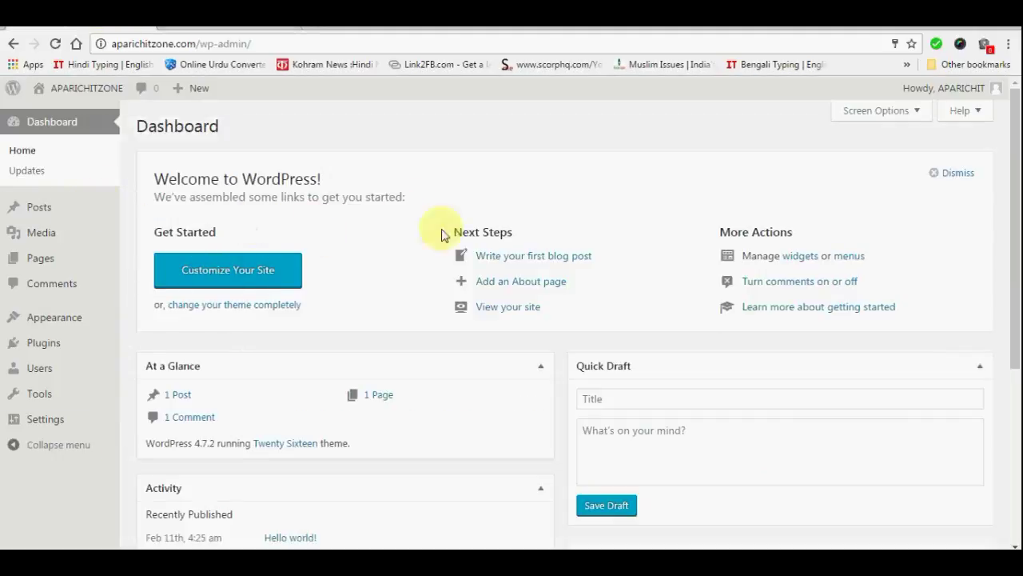
pyautogui.scroll(-4, 455, 267)
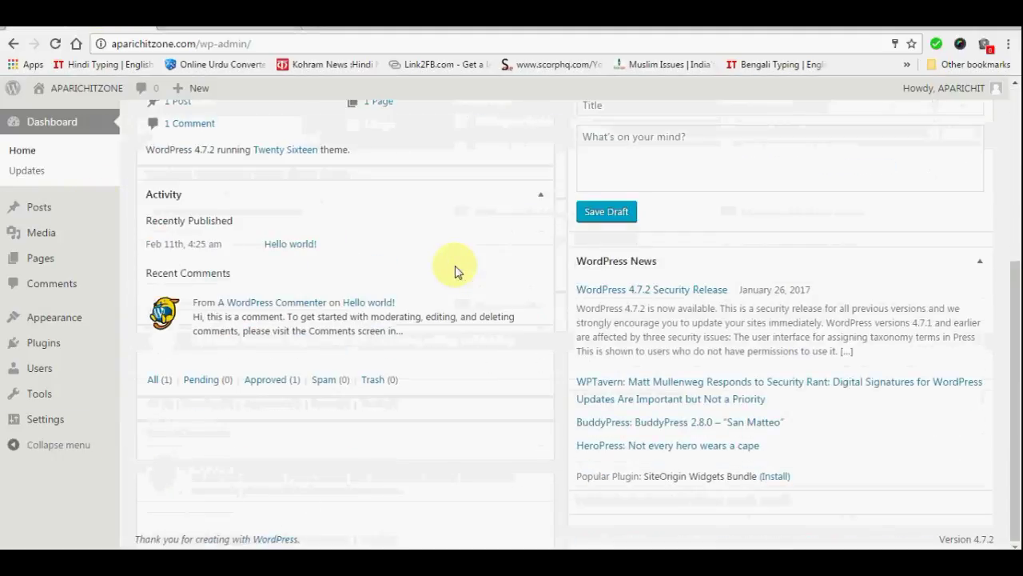
pyautogui.scroll(4, 455, 266)
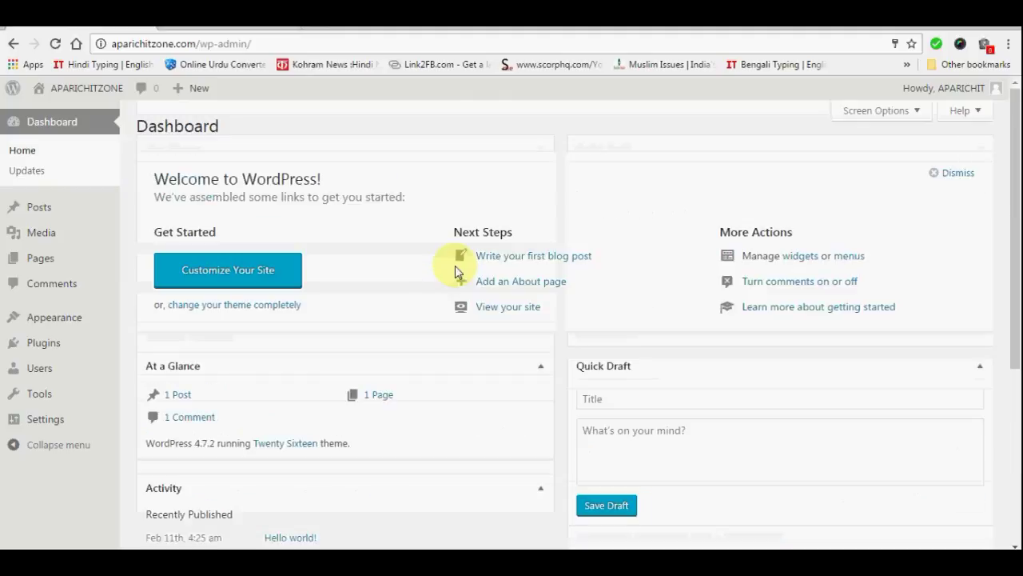
pyautogui.click(35, 155)
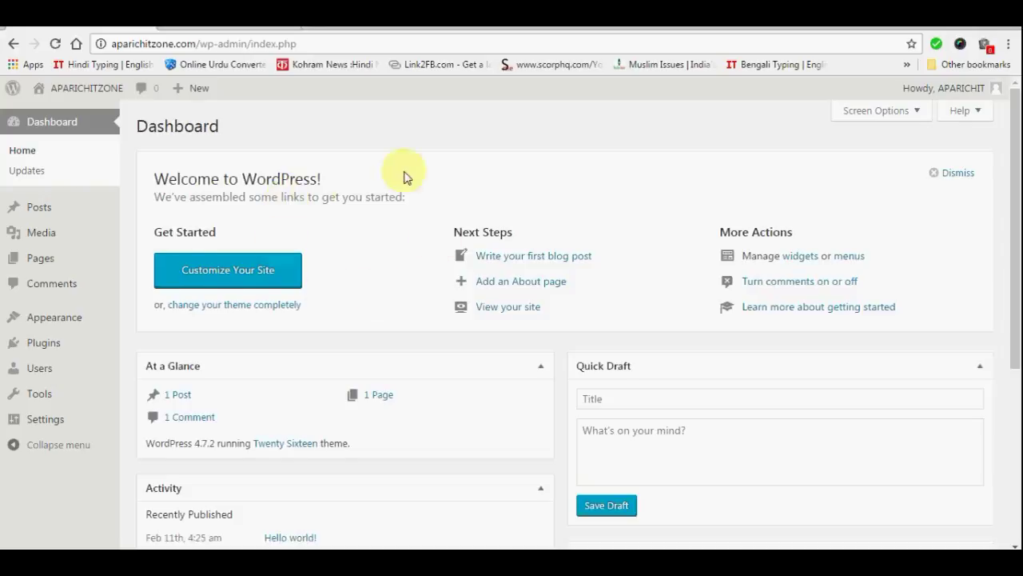
pyautogui.scroll(-3, 307, 229)
pyautogui.scroll(4, 303, 228)
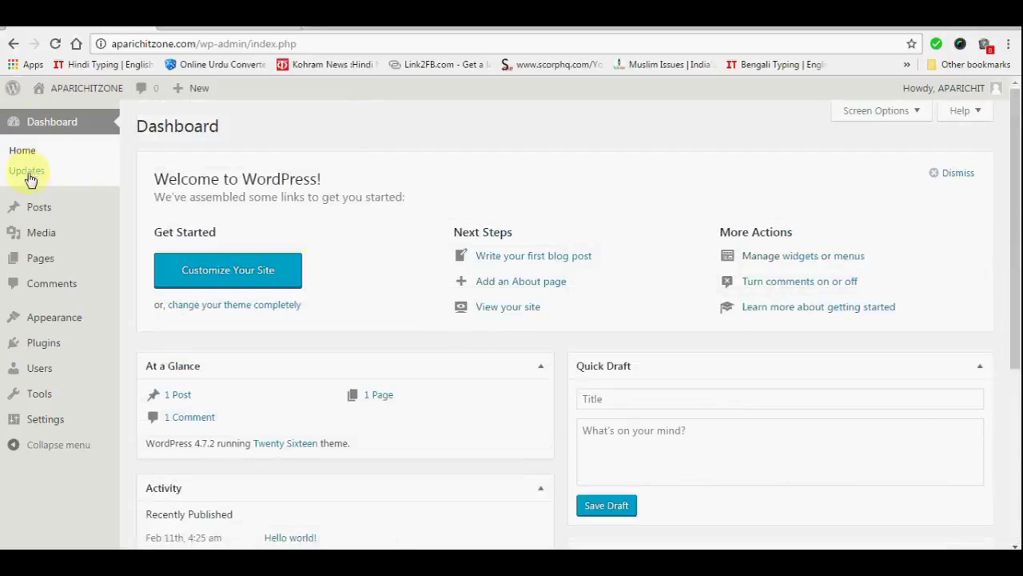
# - Move the "Hello world!" post to the trash with a bulk action in the list of all posts
pyautogui.moveTo(56, 214)
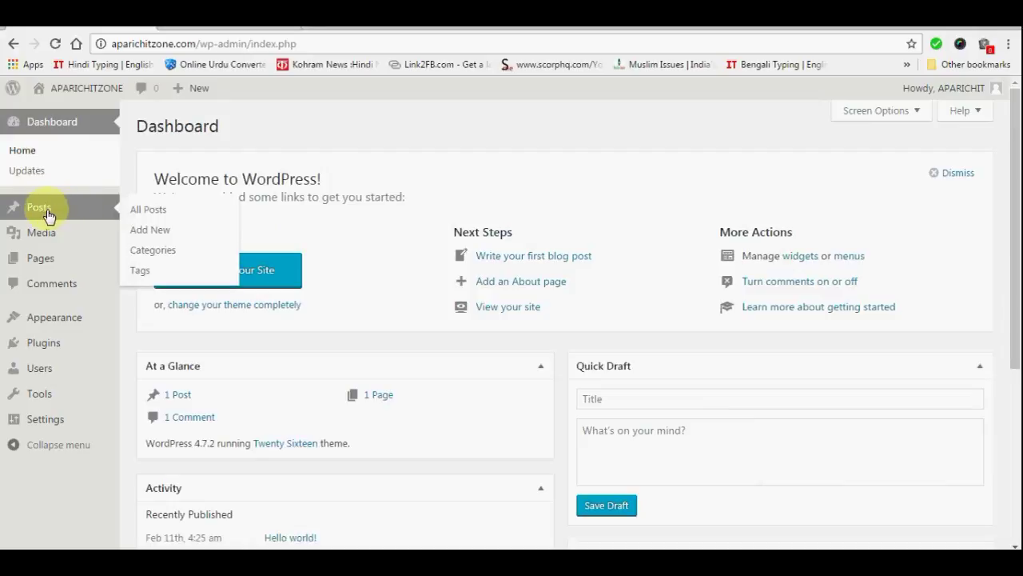
pyautogui.click(160, 213)
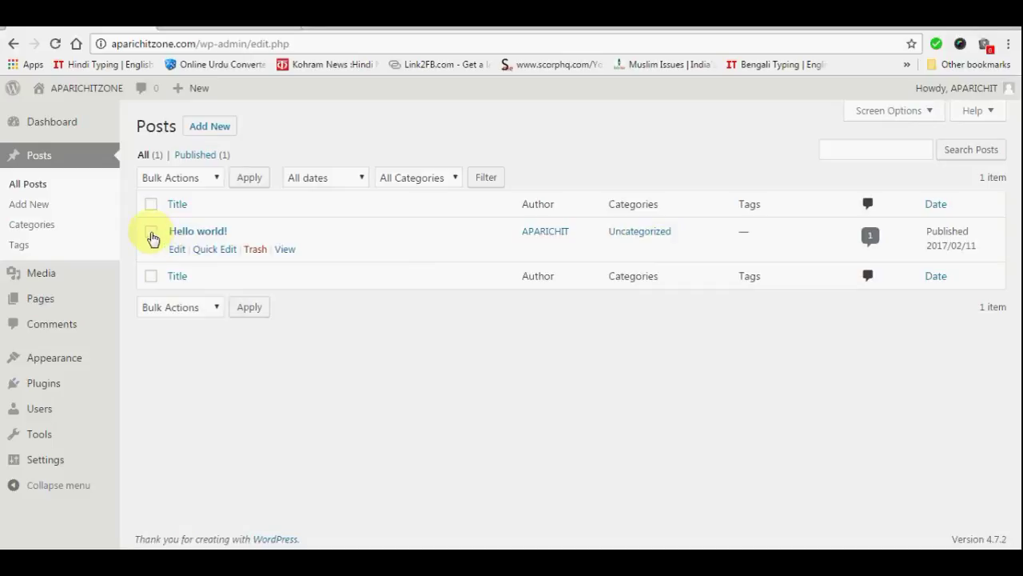
pyautogui.click(215, 178)
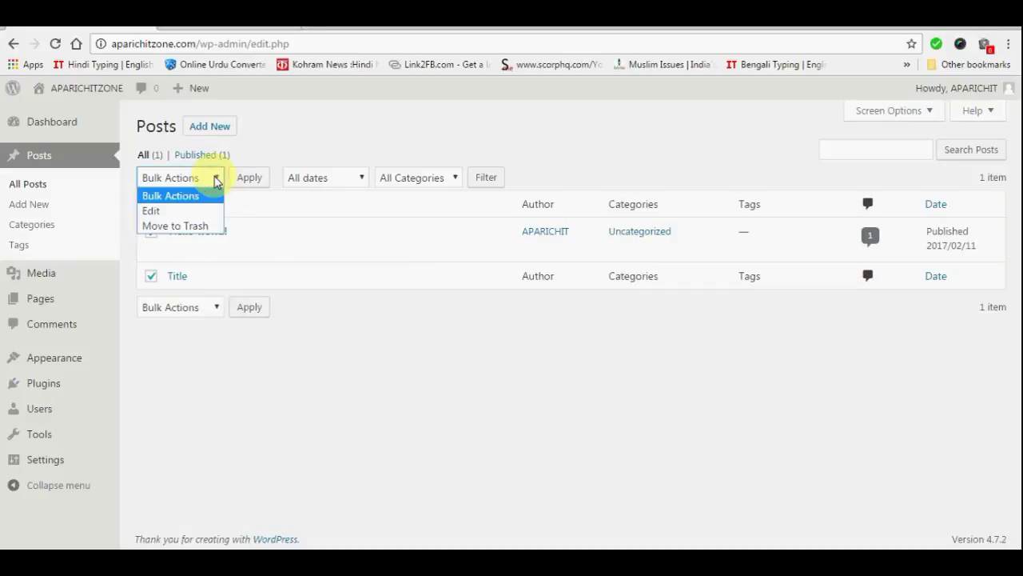
pyautogui.click(195, 226)
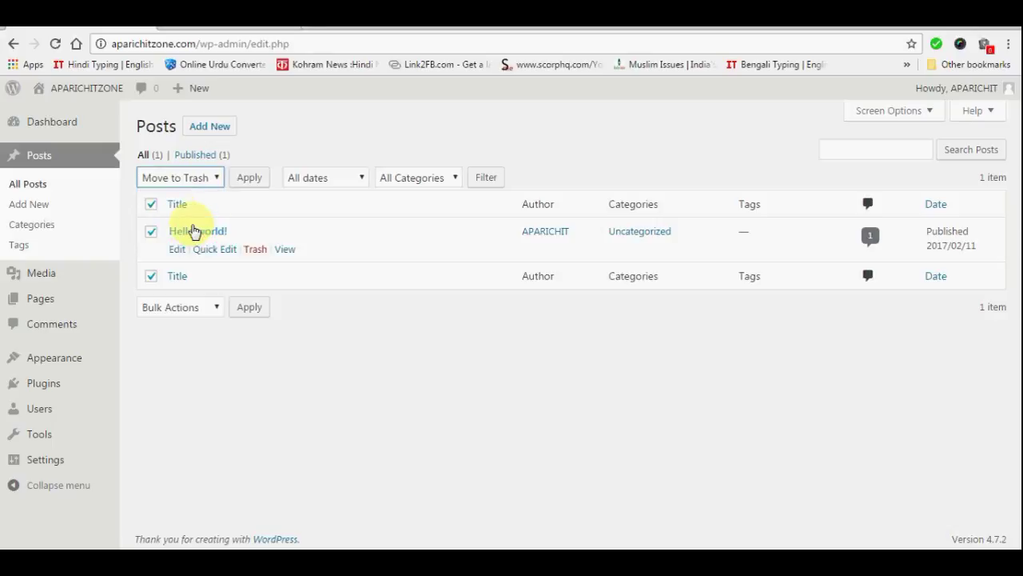
pyautogui.click(250, 309)
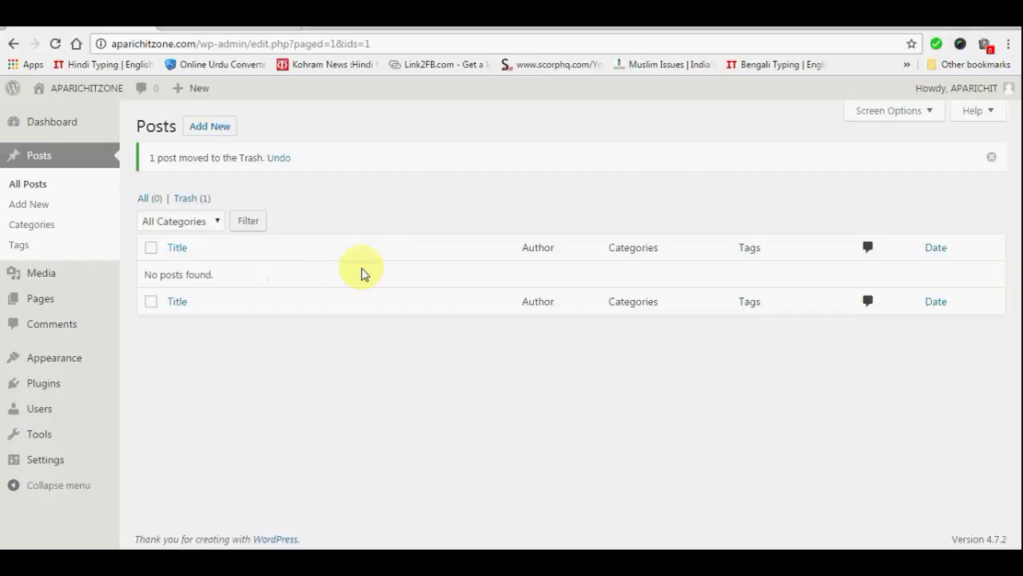
# - Reload the live site's front page and check whether the "Hello world!" post is still listed
pyautogui.click(226, 28)
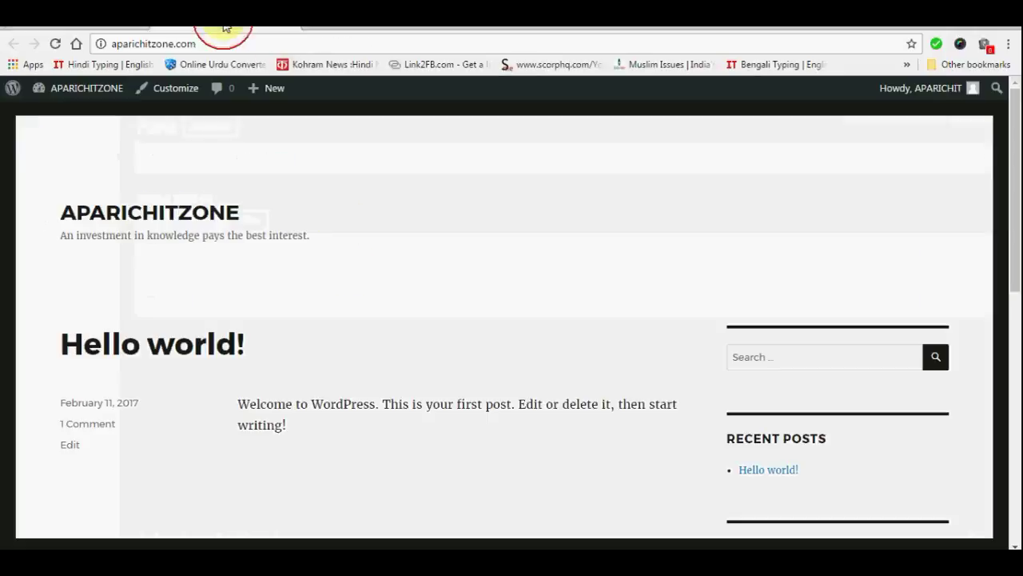
pyautogui.click(54, 44)
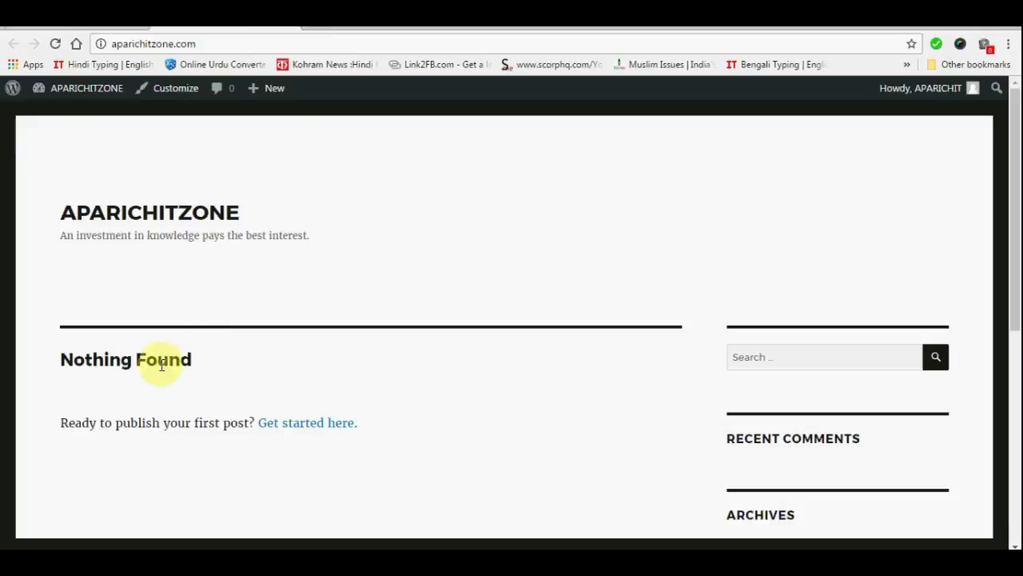
pyautogui.scroll(-5, 472, 376)
pyautogui.scroll(5, 534, 348)
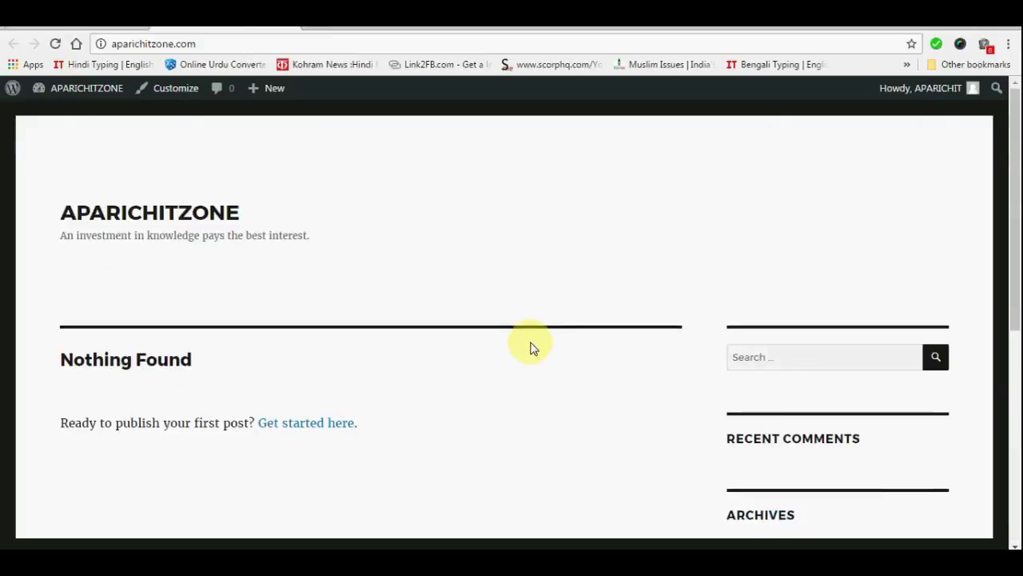
# - Back in the site admin, create a new post titled "WHAT IS OK GOOGLE AND HOW TO CONFIGURE IT"
pyautogui.click(80, 24)
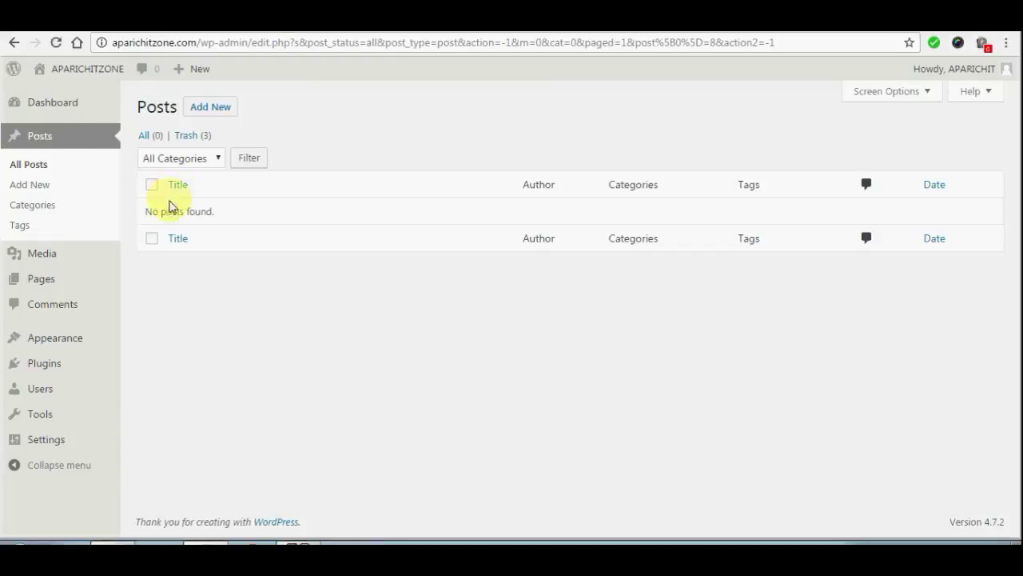
pyautogui.click(39, 137)
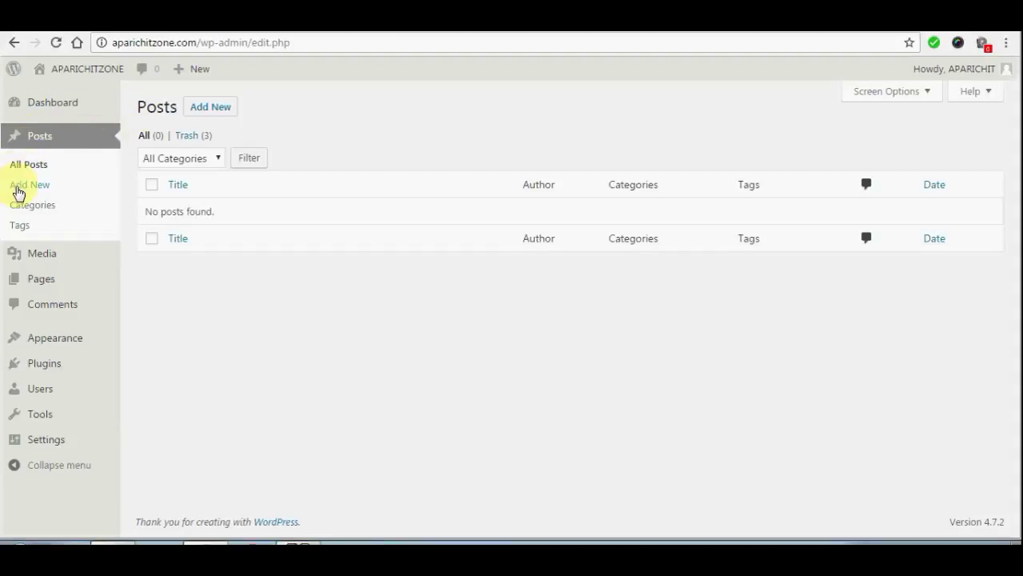
pyautogui.click(212, 110)
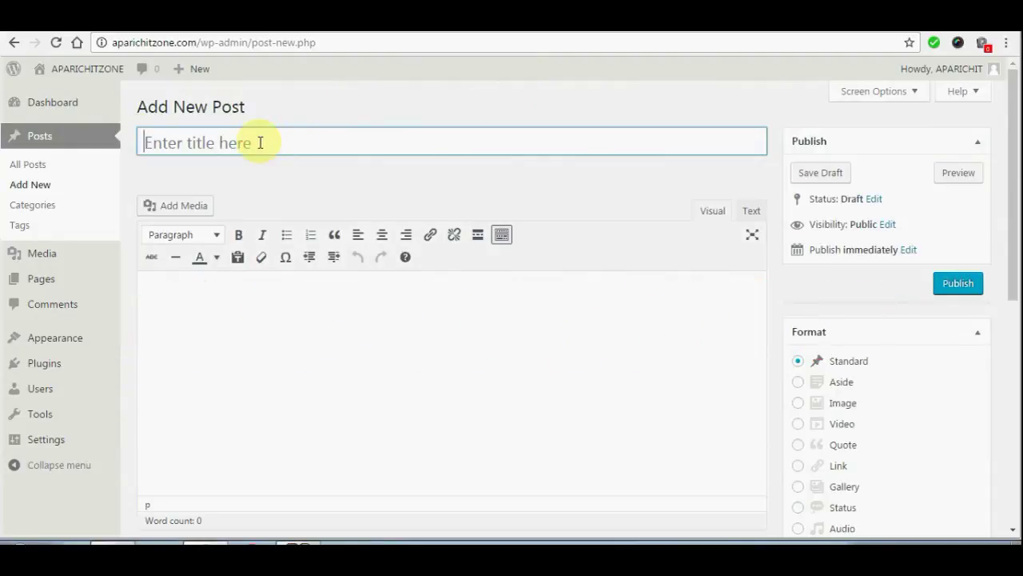
pyautogui.write('WHAT IS OK')
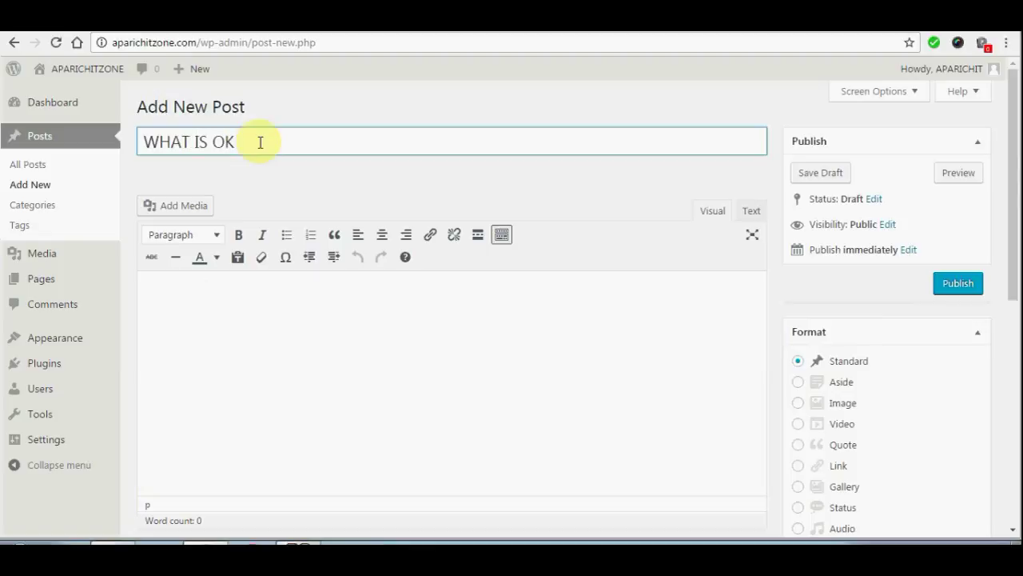
pyautogui.write(' GOOGLE')
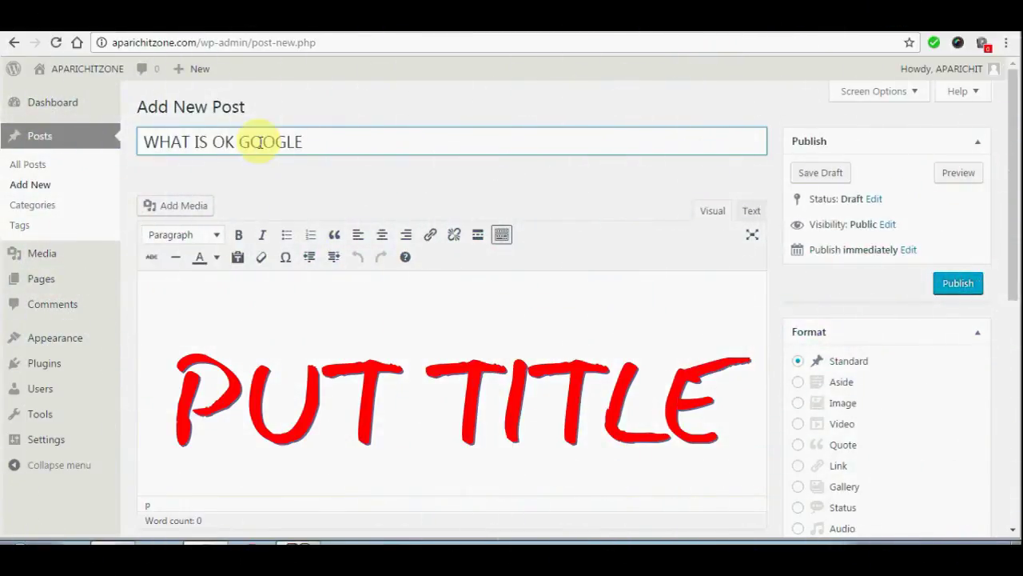
pyautogui.write(' AND HOW')
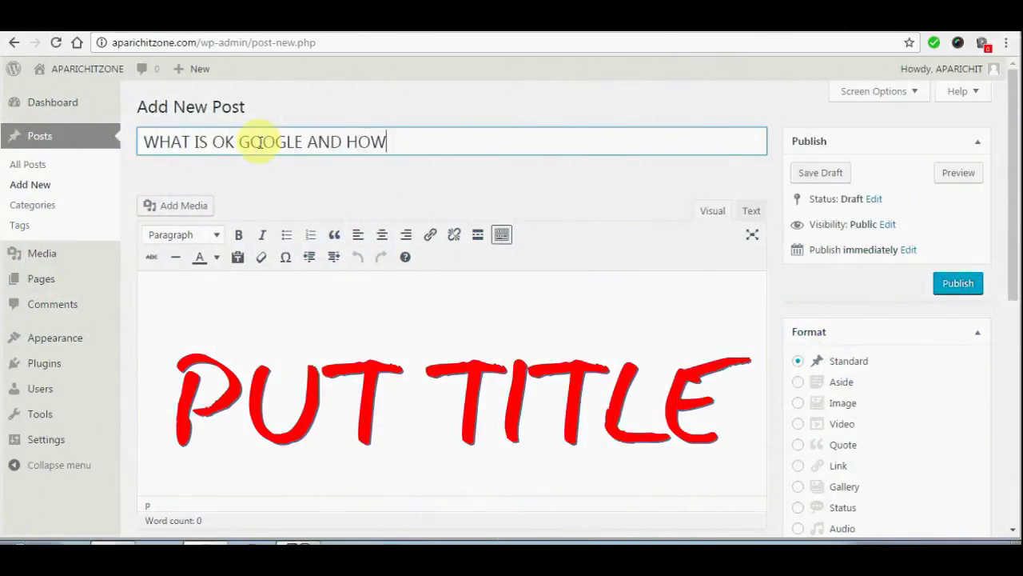
pyautogui.write(' TO CON')
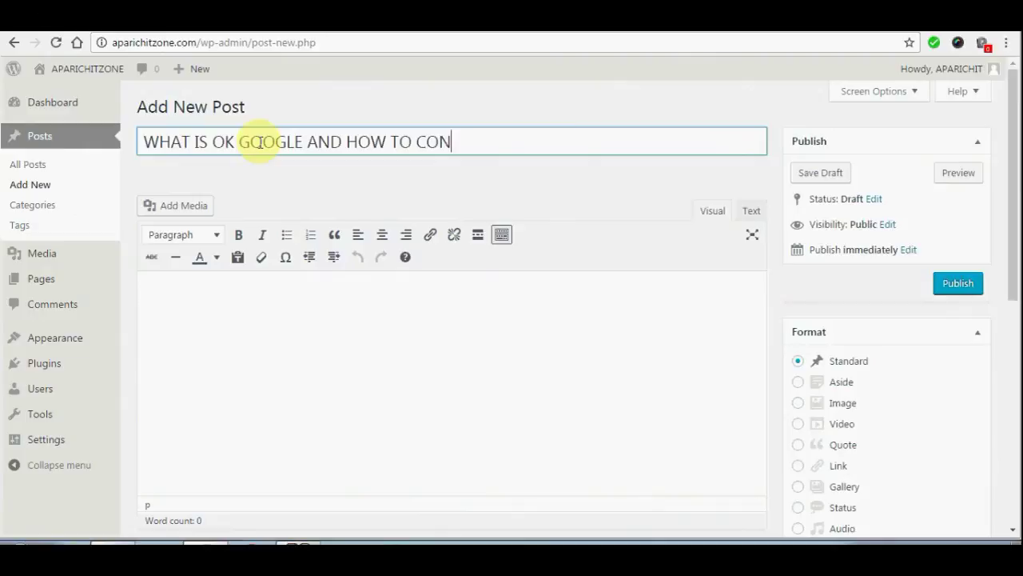
pyautogui.write('FIGURE IT')
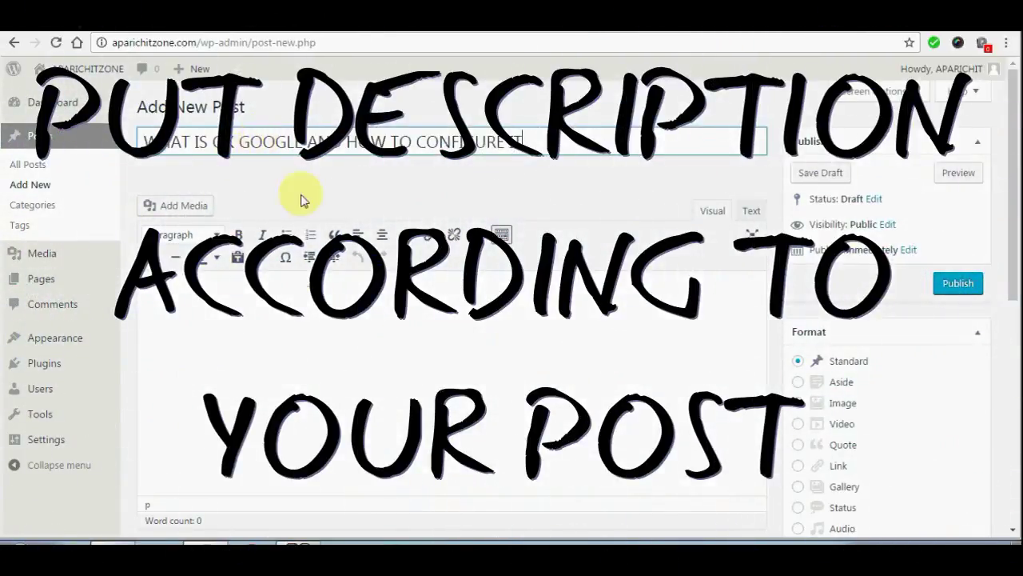
# - Switch to the lipsum.com page and copy the full paragraph under "What is Lorem Ipsum?"
pyautogui.click(191, 331)
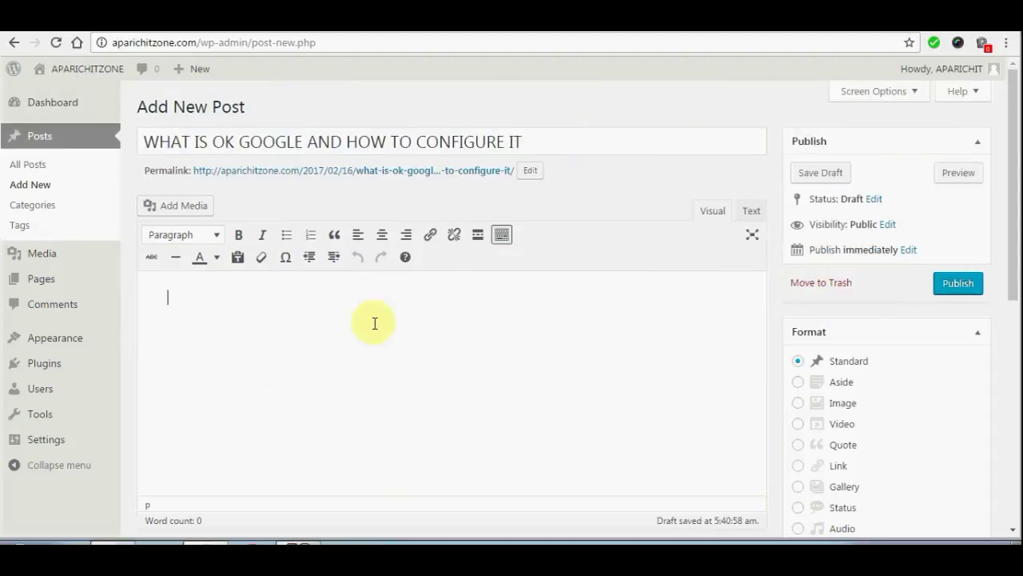
pyautogui.click(298, 30)
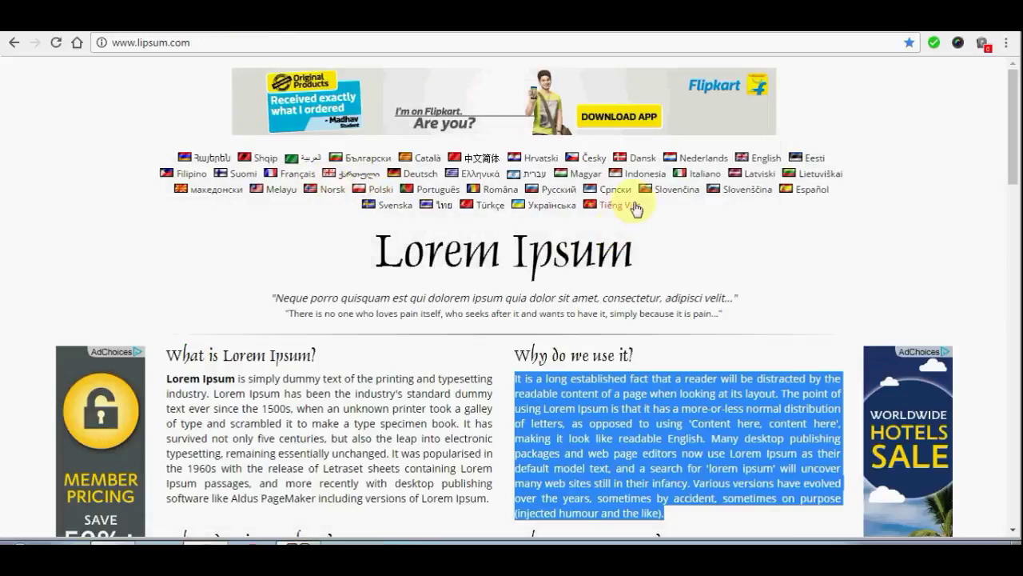
pyautogui.scroll(-5, 635, 204)
pyautogui.scroll(3, 550, 204)
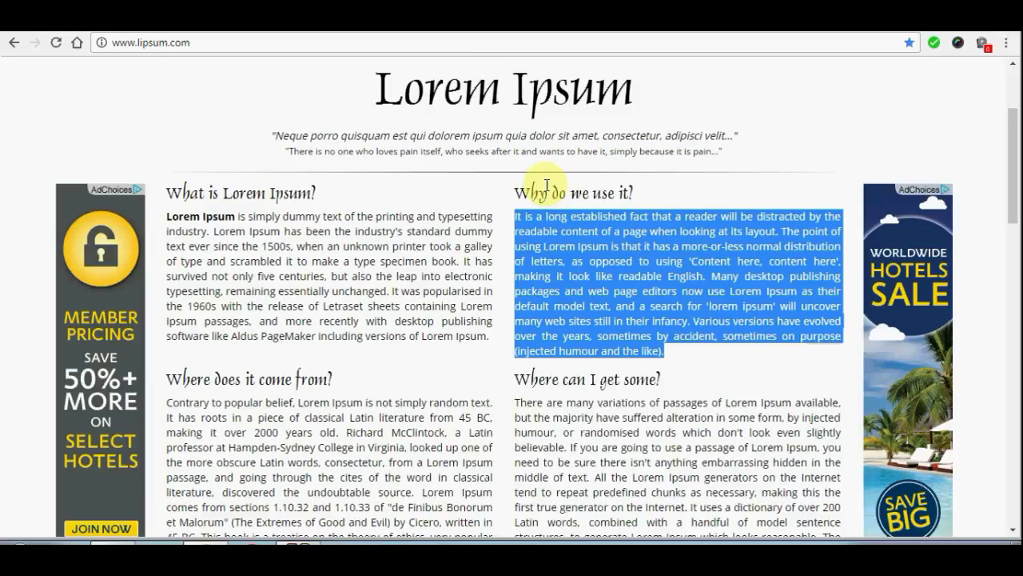
pyautogui.moveTo(164, 231)
pyautogui.mouseDown()
pyautogui.moveTo(269, 242)
pyautogui.moveTo(165, 224)
pyautogui.mouseUp()
pyautogui.click(162, 225)
pyautogui.keyDown('shift'); pyautogui.click(164, 227); pyautogui.keyUp('shift')
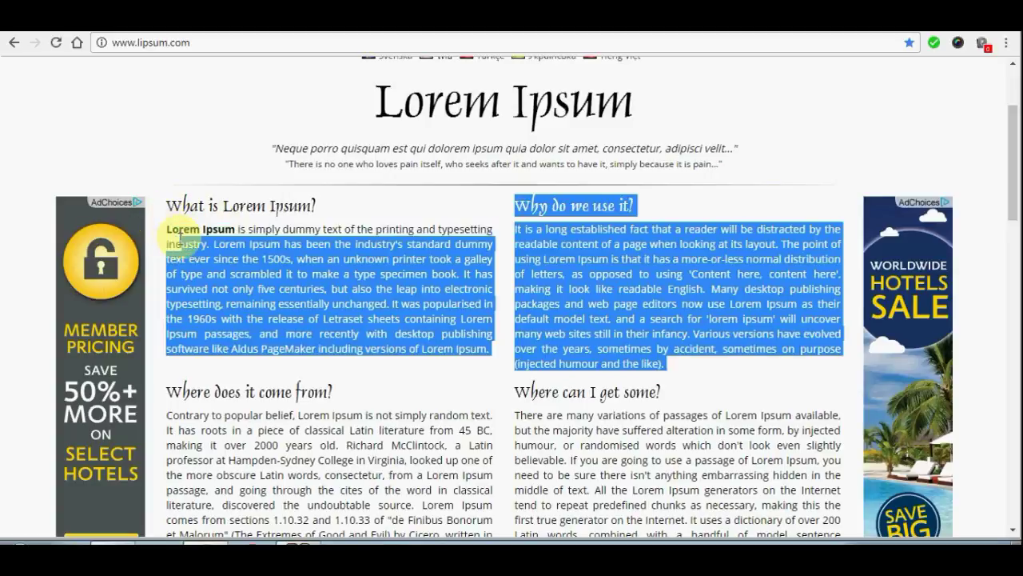
pyautogui.click(500, 314)
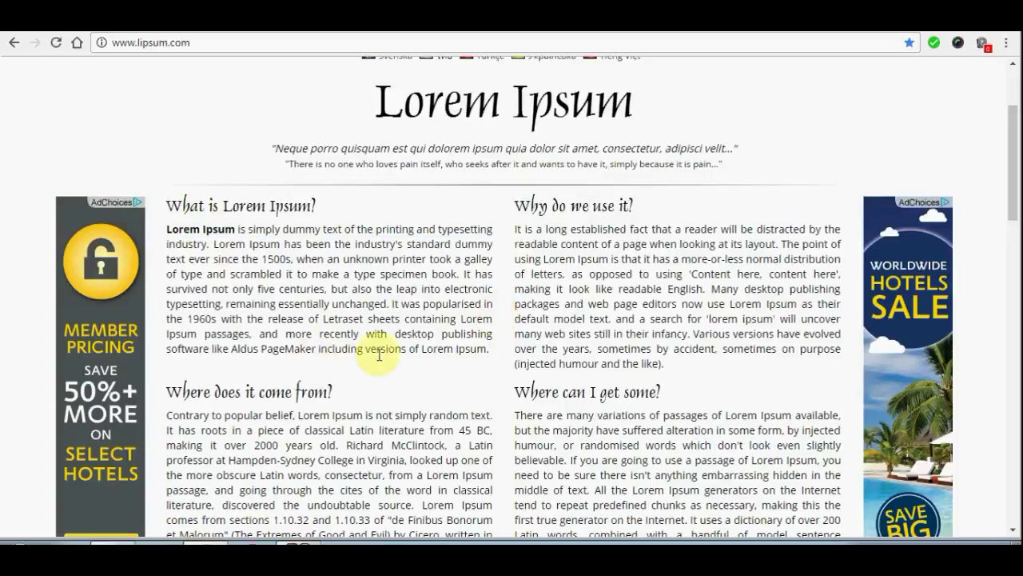
pyautogui.moveTo(488, 350); pyautogui.dragTo(165, 231)
pyautogui.rightClick(204, 240)
pyautogui.click(230, 256)
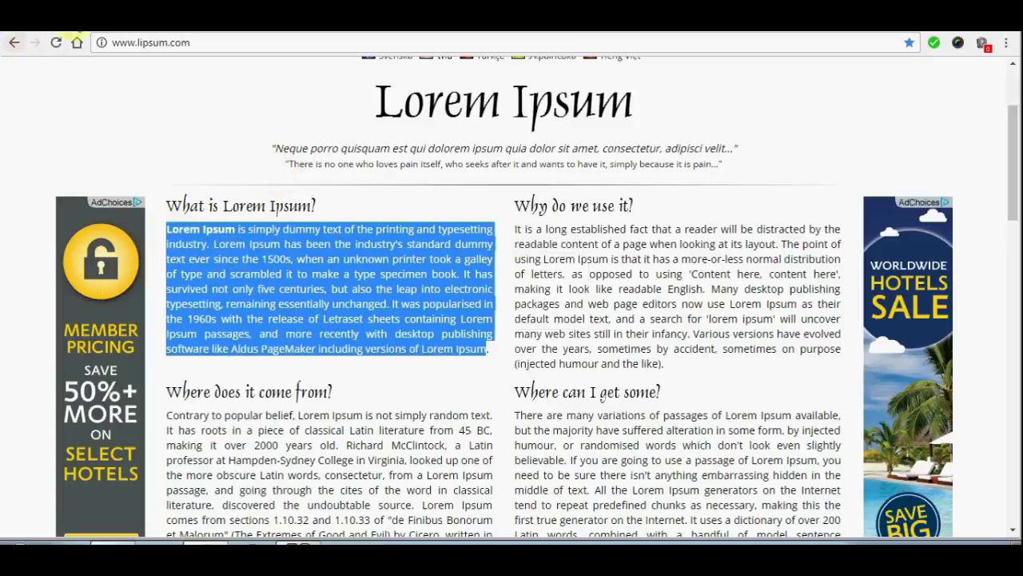
# - Return to the new post and paste the copied Lorem Ipsum paragraph into its body
pyautogui.click(14, 42)
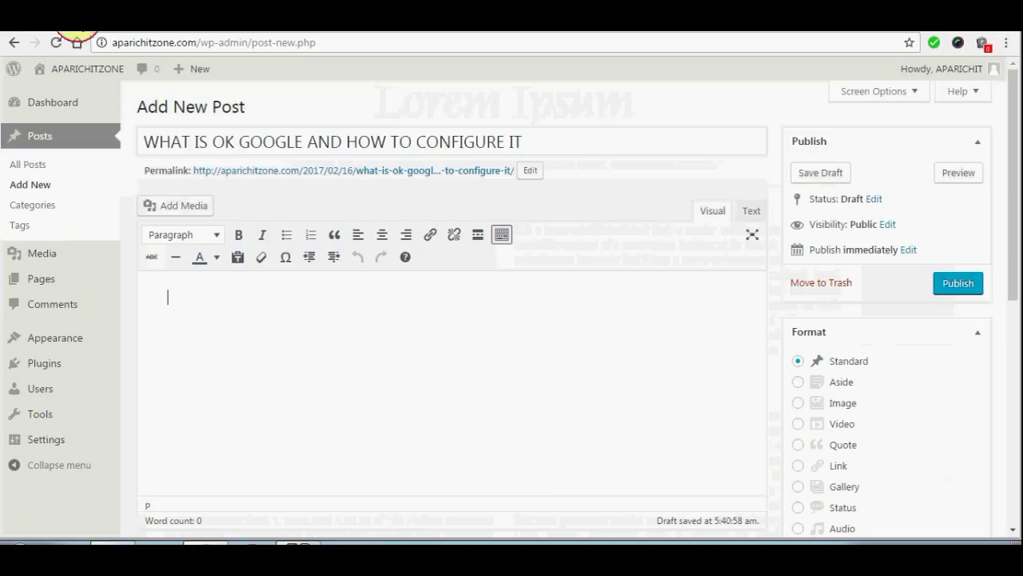
pyautogui.rightClick(237, 325)
pyautogui.click(274, 187)
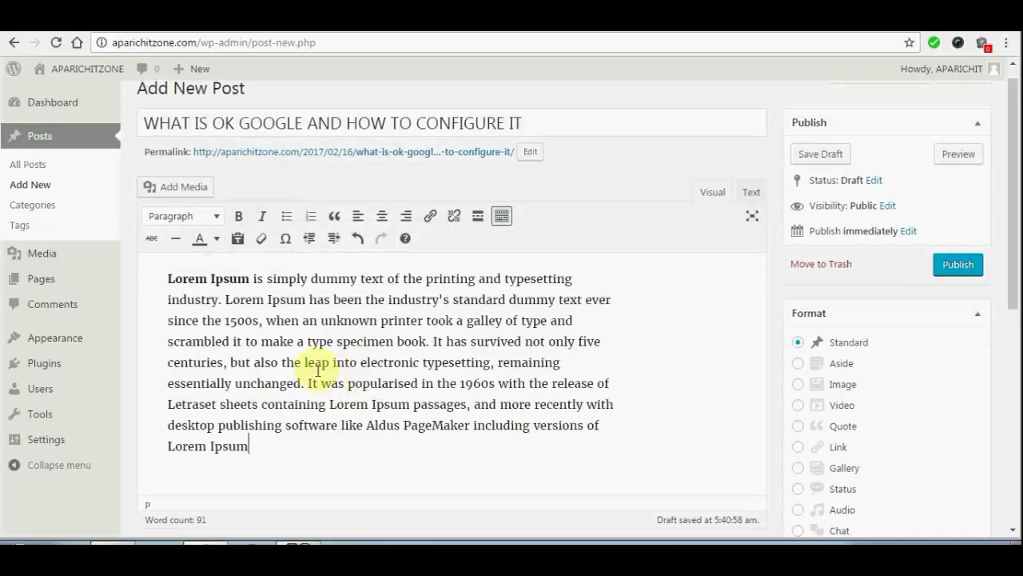
# - Try centre and right alignment on the body paragraph, and set it back to left alignment
pyautogui.click(359, 217)
pyautogui.click(383, 217)
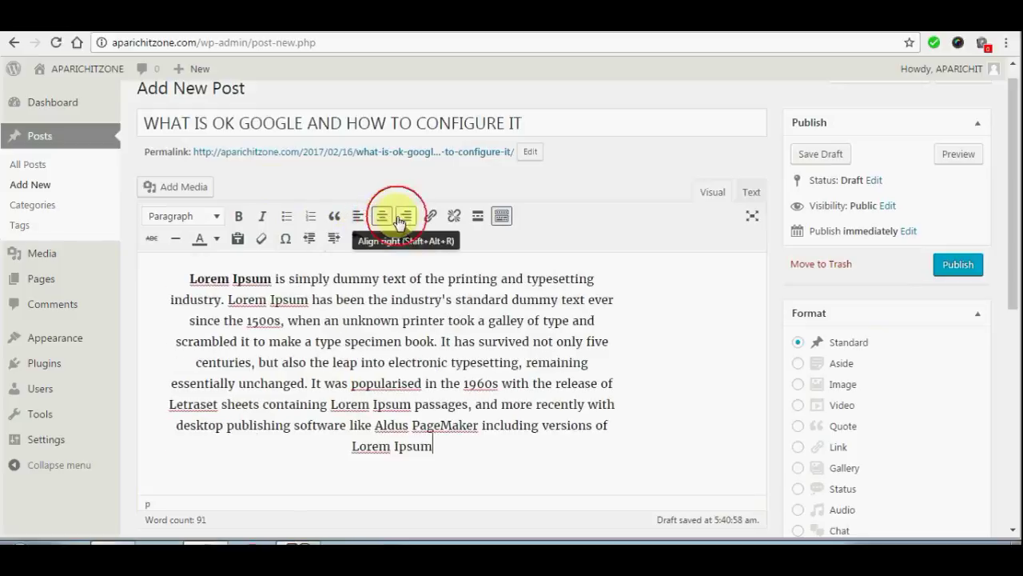
pyautogui.click(407, 217)
pyautogui.click(383, 217)
pyautogui.click(358, 217)
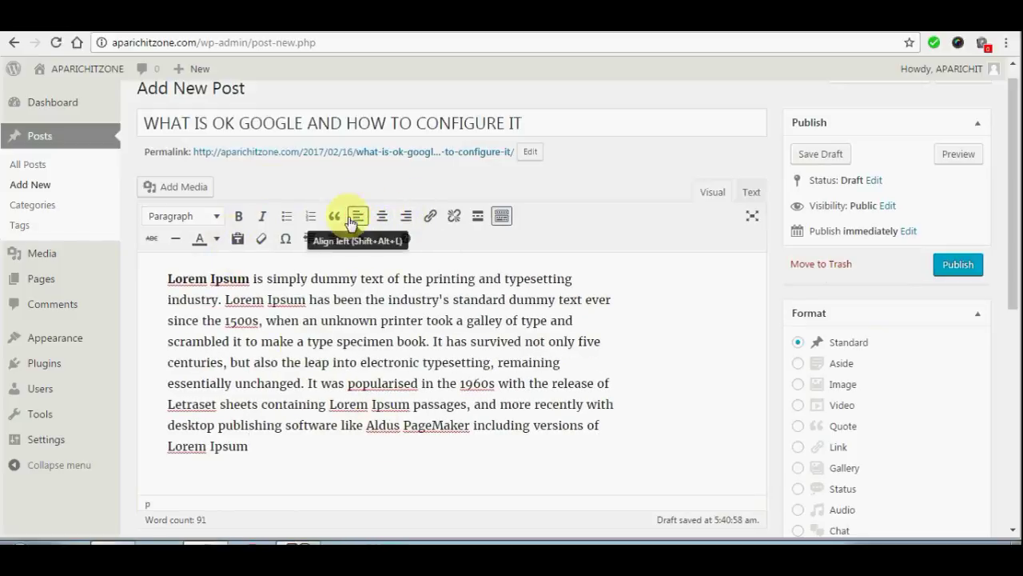
# - Hide the editor's second row of formatting tools and show it again
pyautogui.click(504, 220)
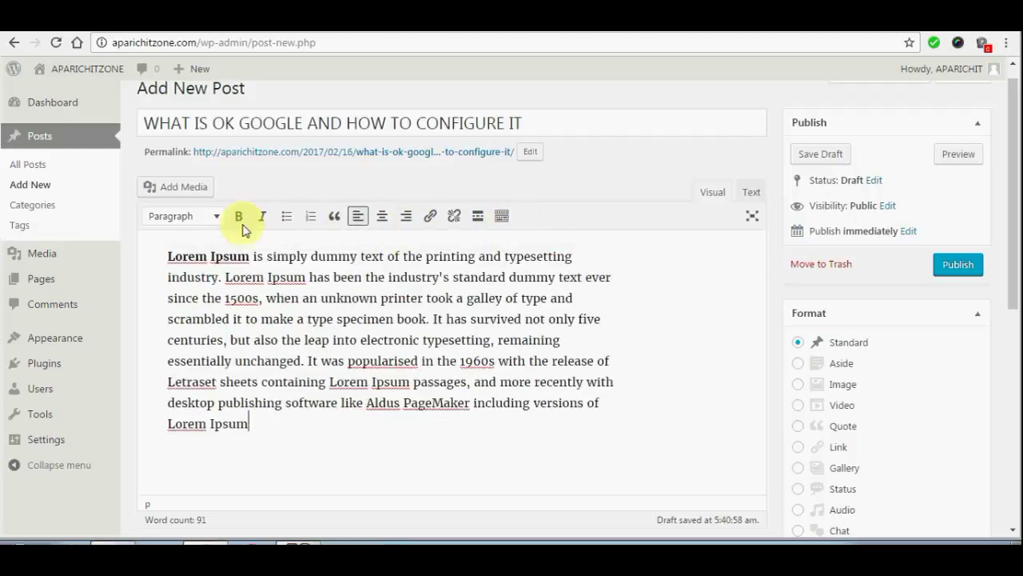
pyautogui.click(502, 219)
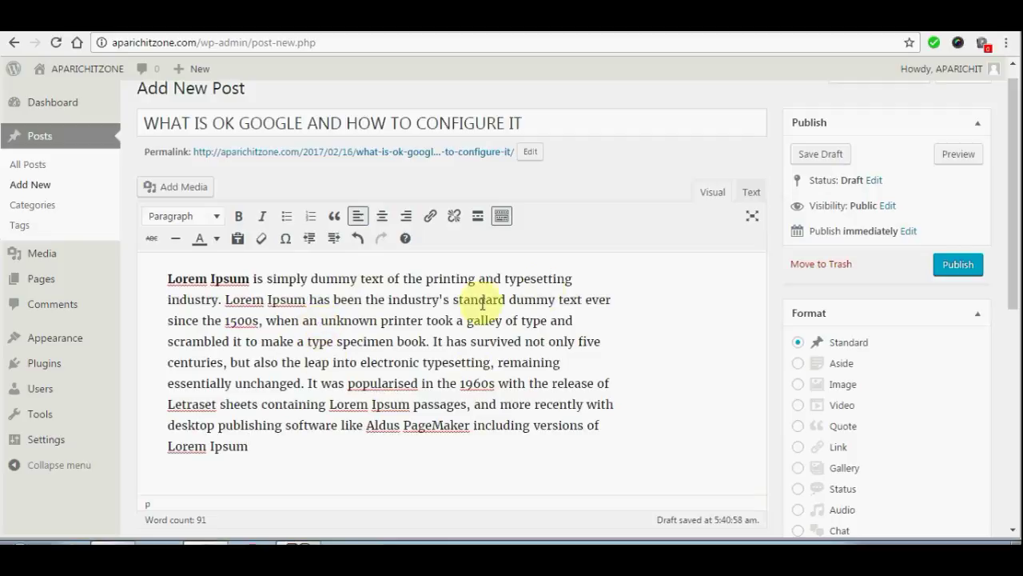
pyautogui.moveTo(168, 278); pyautogui.dragTo(630, 393)
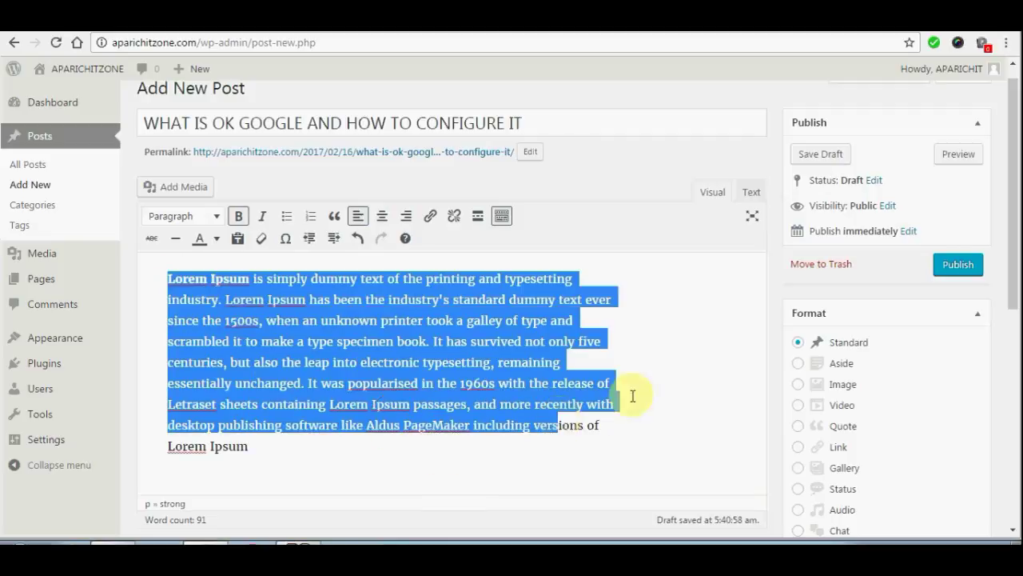
pyautogui.click(685, 354)
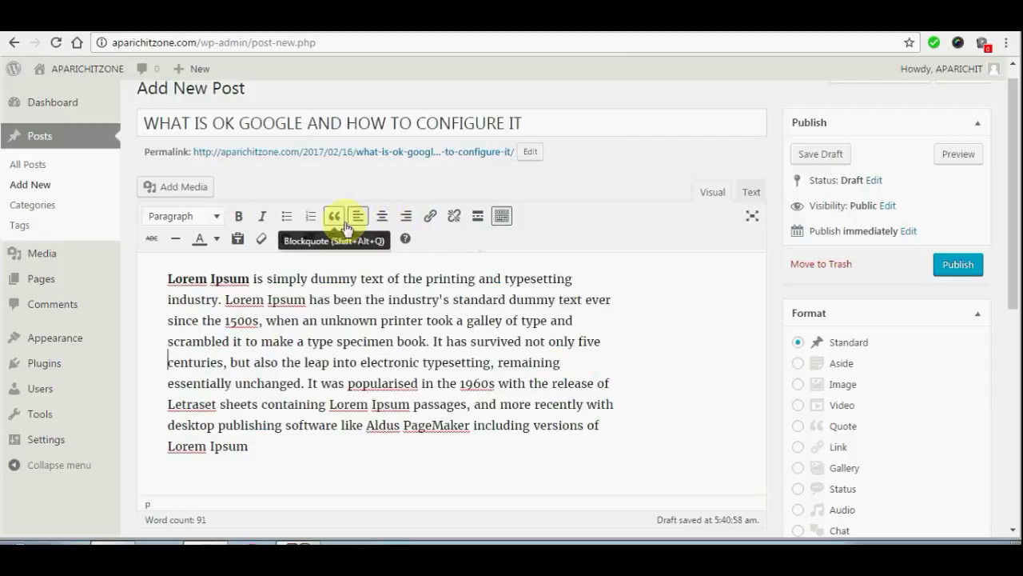
# - Read through the editor's list of keyboard shortcuts, and close it
pyautogui.click(405, 240)
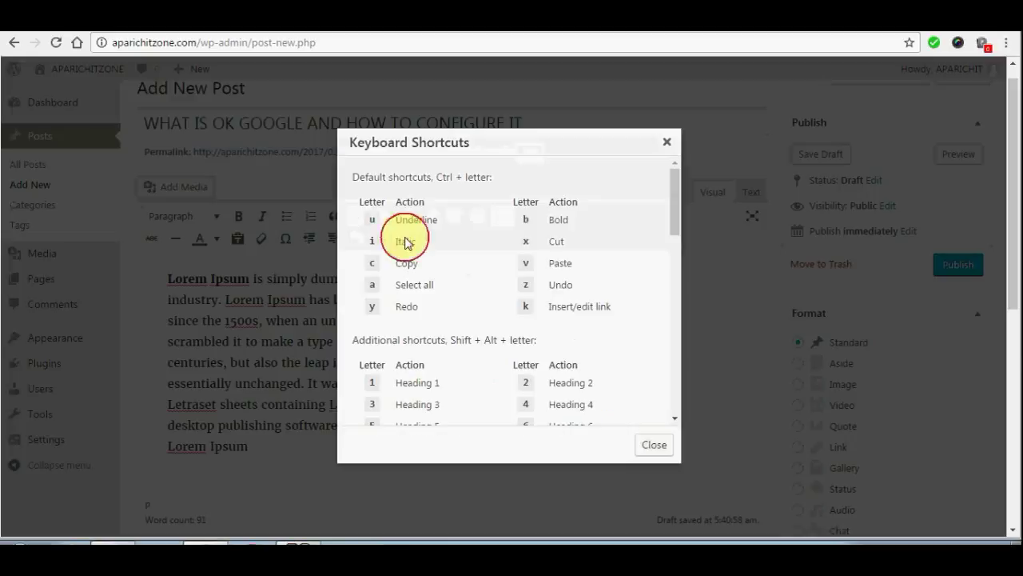
pyautogui.scroll(-10, 509, 267)
pyautogui.scroll(-5, 509, 267)
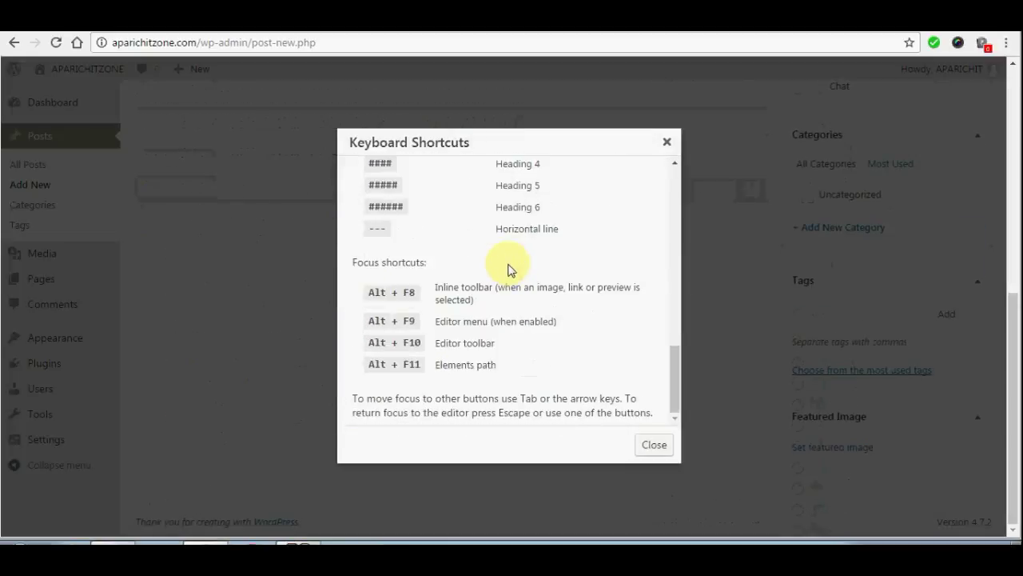
pyautogui.scroll(10, 510, 267)
pyautogui.click(667, 143)
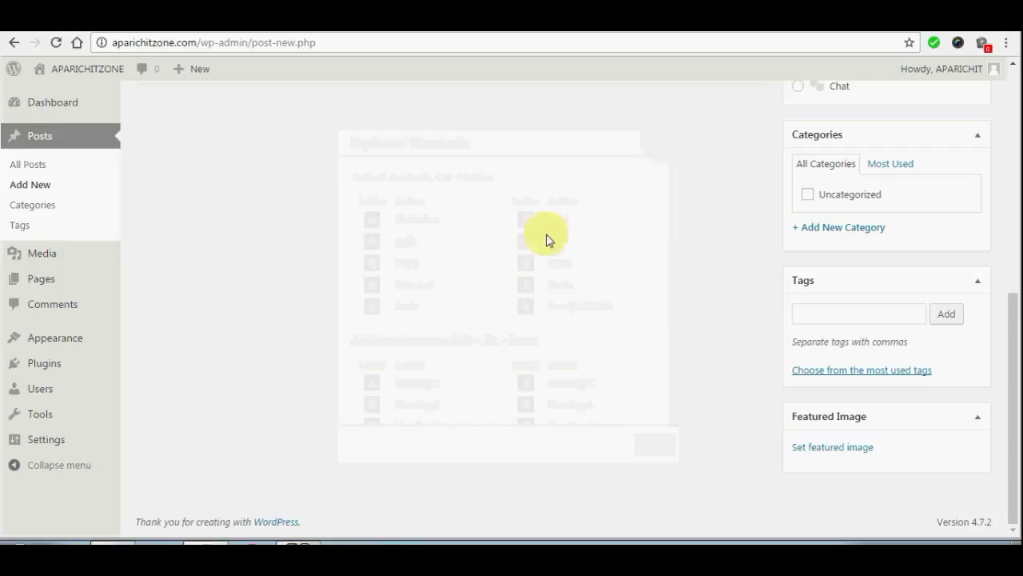
# - Justify the body paragraph and publish the post
pyautogui.scroll(10, 213, 273)
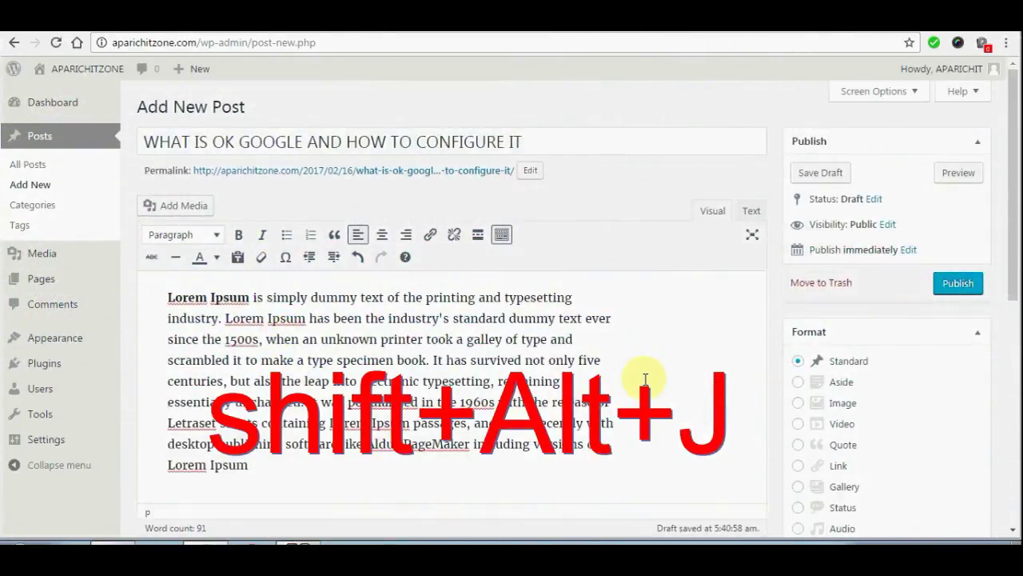
pyautogui.hotkey('shift', 'alt', 'j')
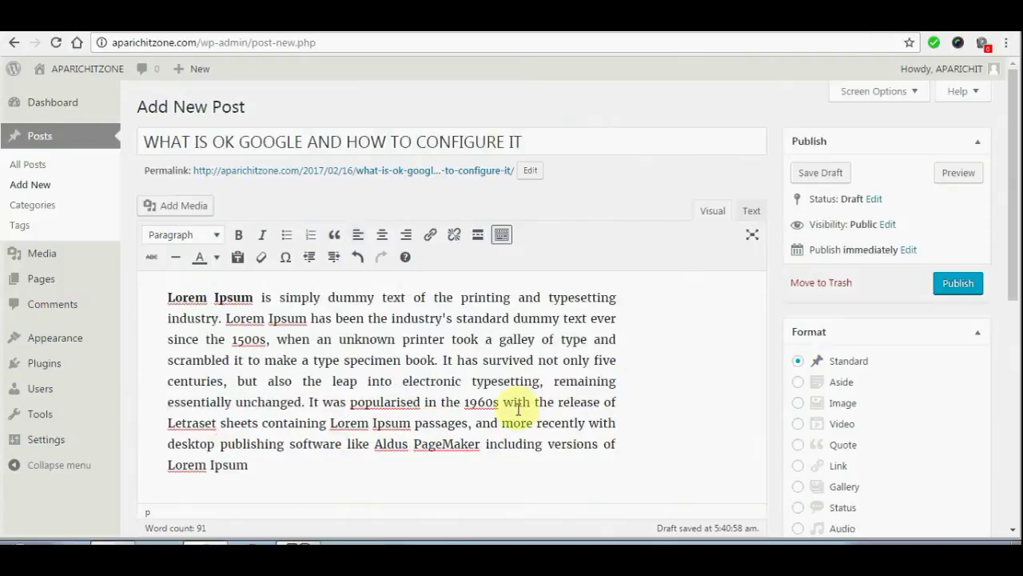
pyautogui.click(952, 290)
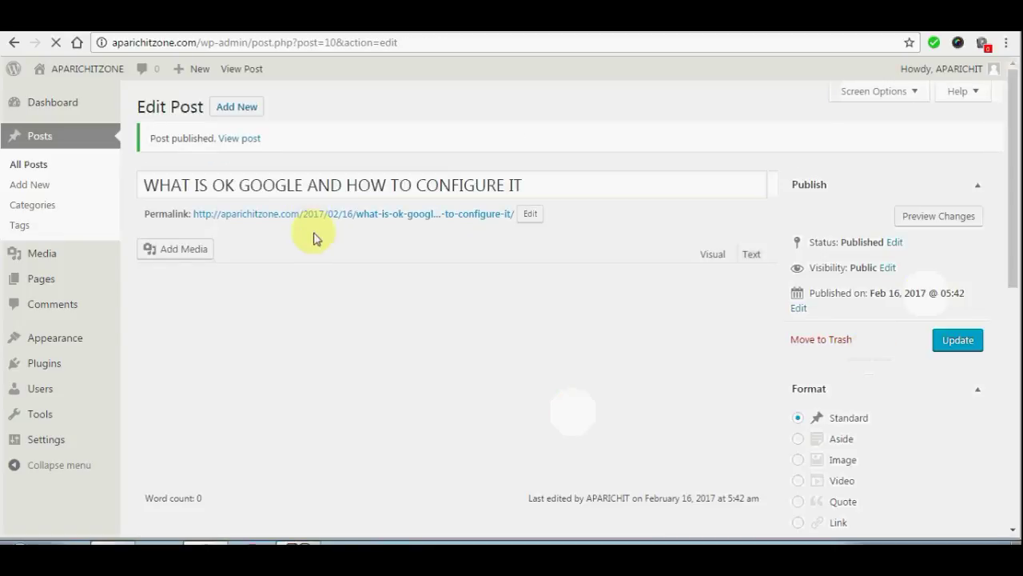
pyautogui.moveTo(76, 73)
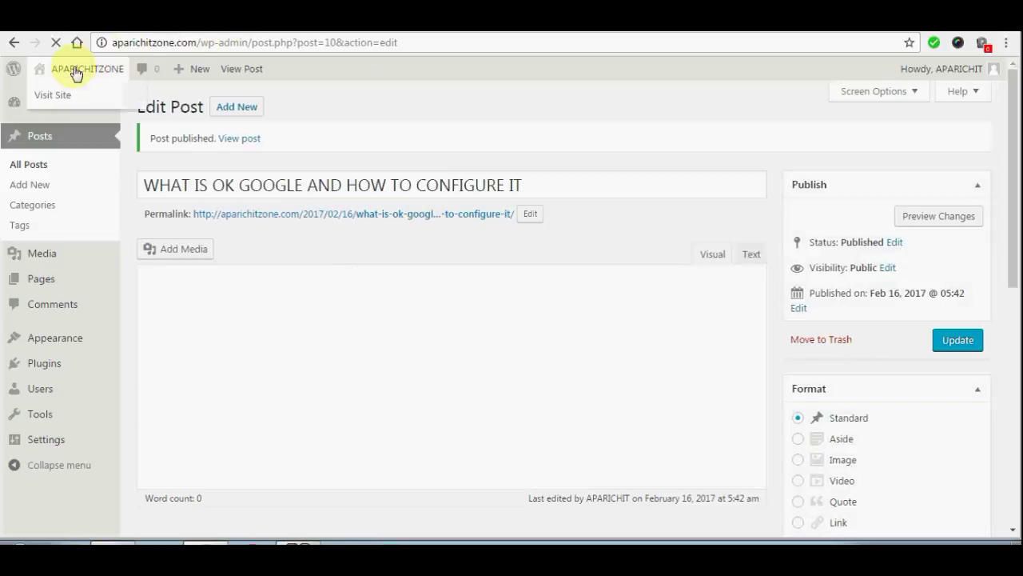
pyautogui.rightClick(40, 97)
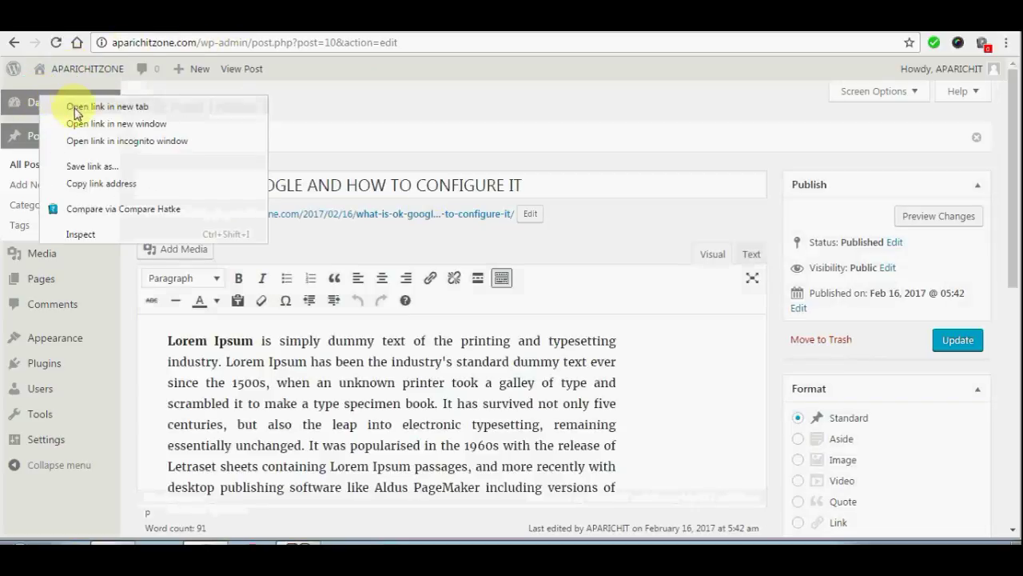
pyautogui.click(412, 72)
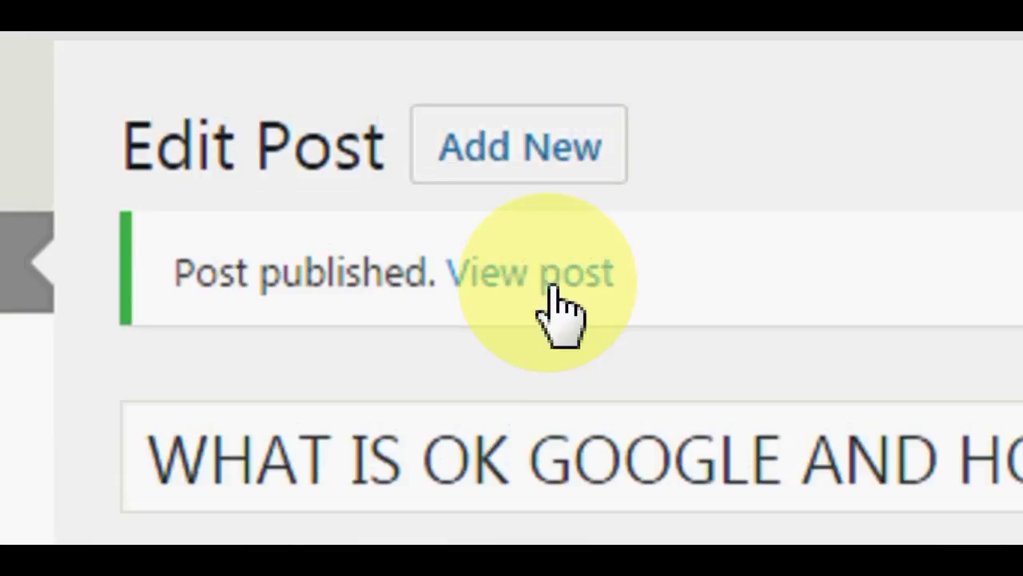
# - View the published post on the live site and check its title and justified body text
pyautogui.click(554, 292)
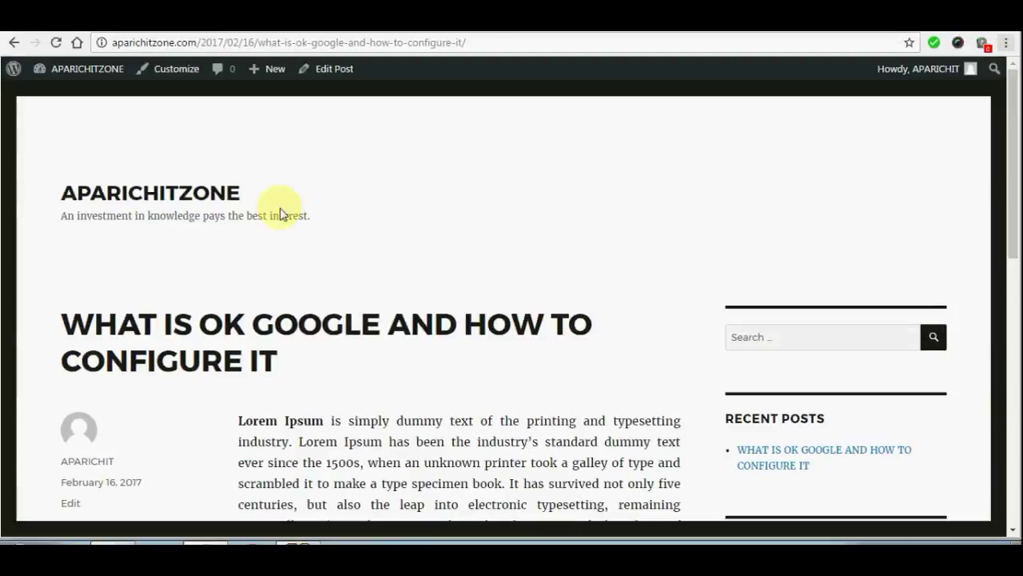
pyautogui.scroll(-3, 411, 237)
pyautogui.scroll(2, 411, 238)
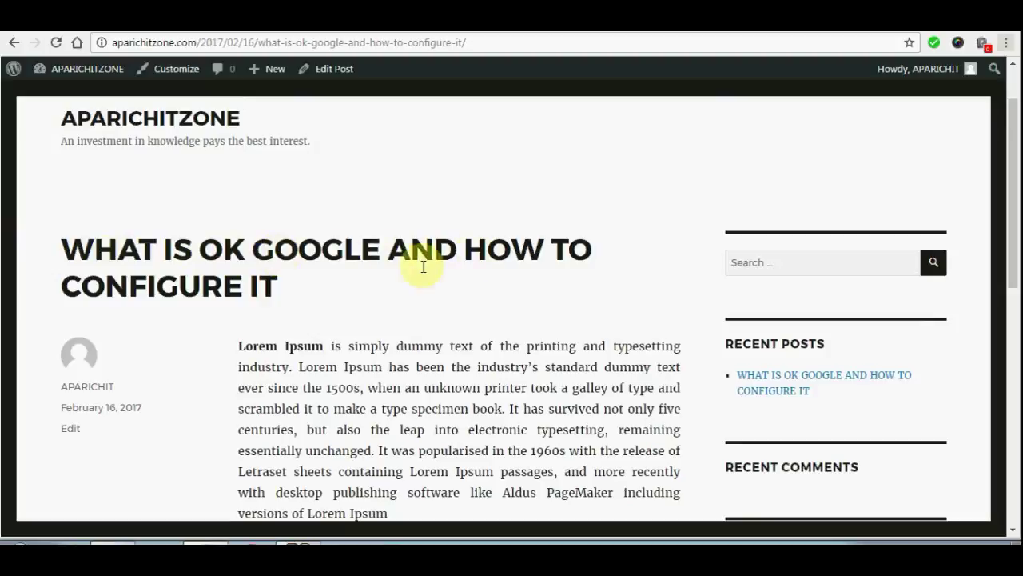
pyautogui.scroll(-3, 337, 268)
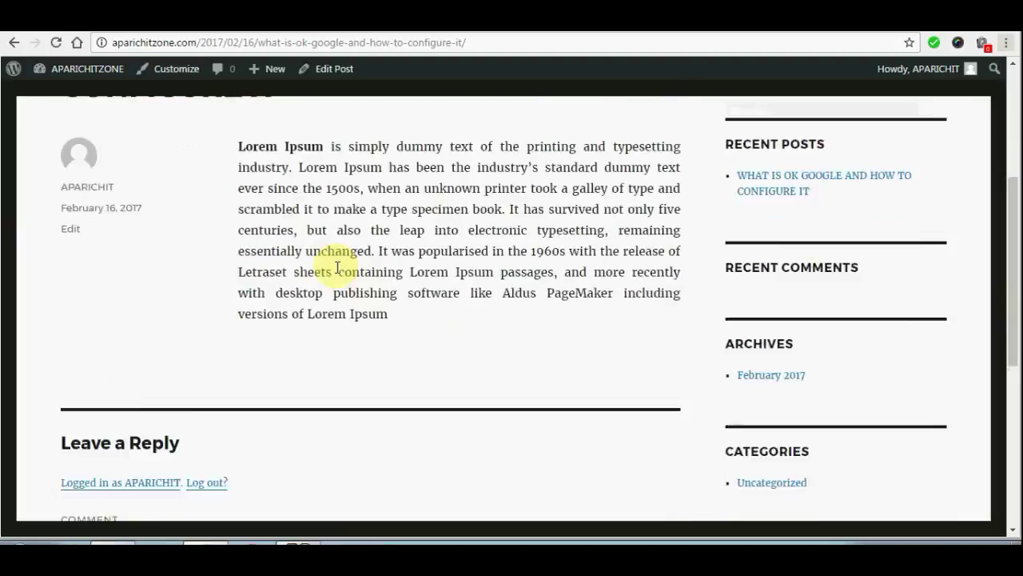
pyautogui.scroll(2, 315, 228)
pyautogui.moveTo(239, 270); pyautogui.dragTo(441, 456)
pyautogui.click(473, 458)
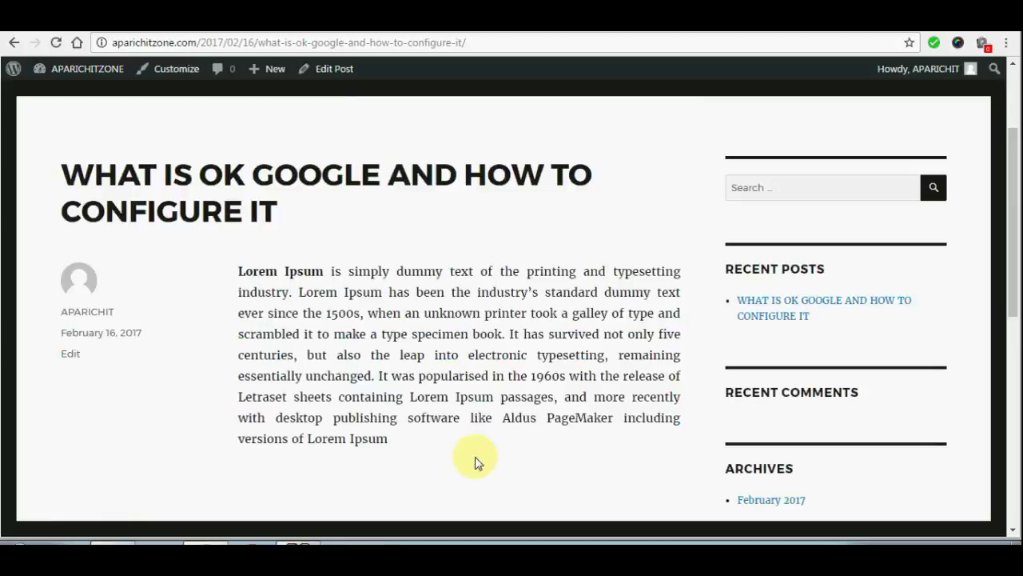
pyautogui.scroll(1, 316, 217)
pyautogui.scroll(1, 316, 217)
pyautogui.moveTo(48, 70)
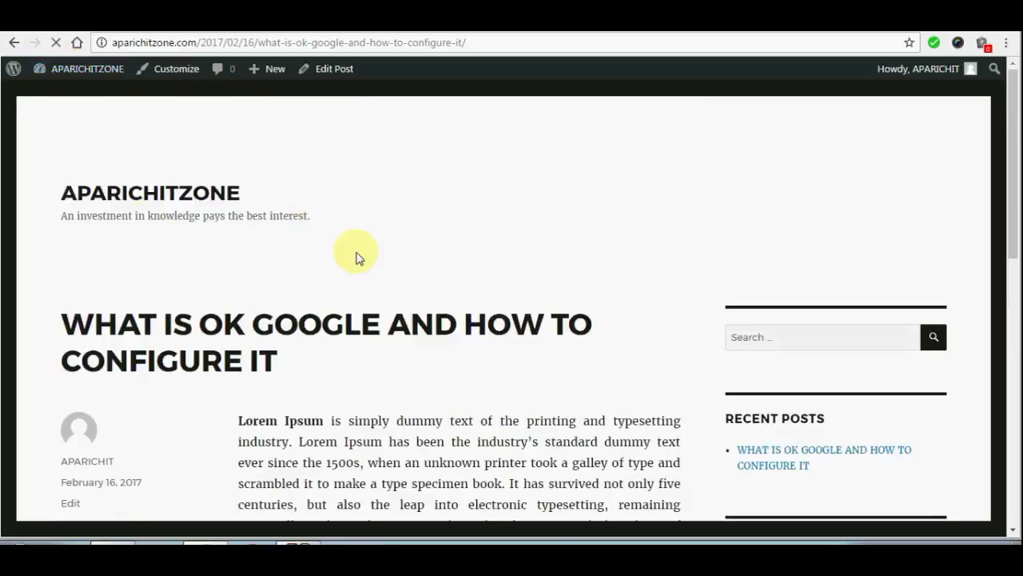
pyautogui.scroll(-1, 382, 284)
pyautogui.scroll(1, 382, 279)
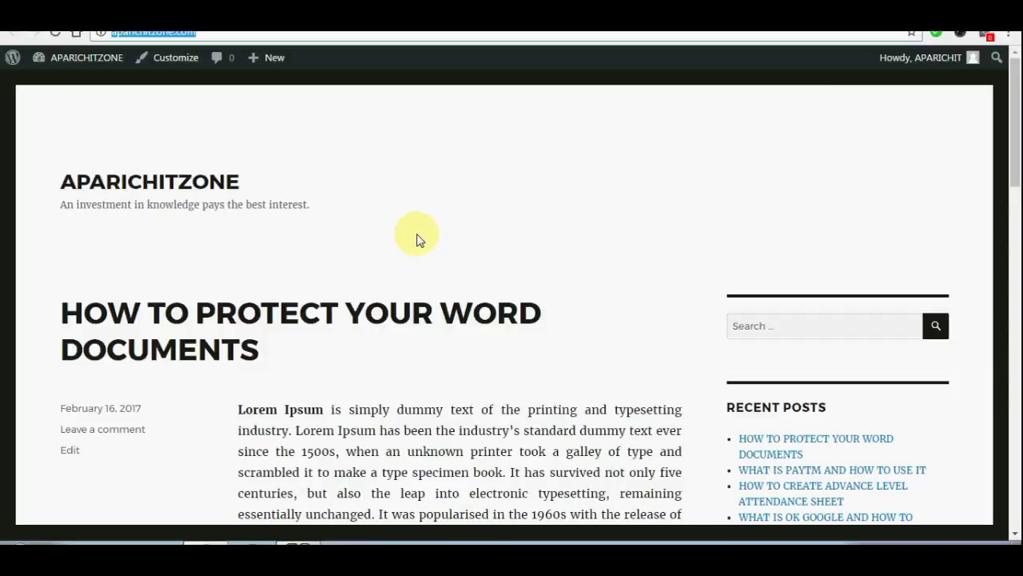
# - Look through the posts on the site's front page, examining their titles, body text and the recent posts list
pyautogui.scroll(-1, 416, 240)
pyautogui.scroll(-1, 416, 240)
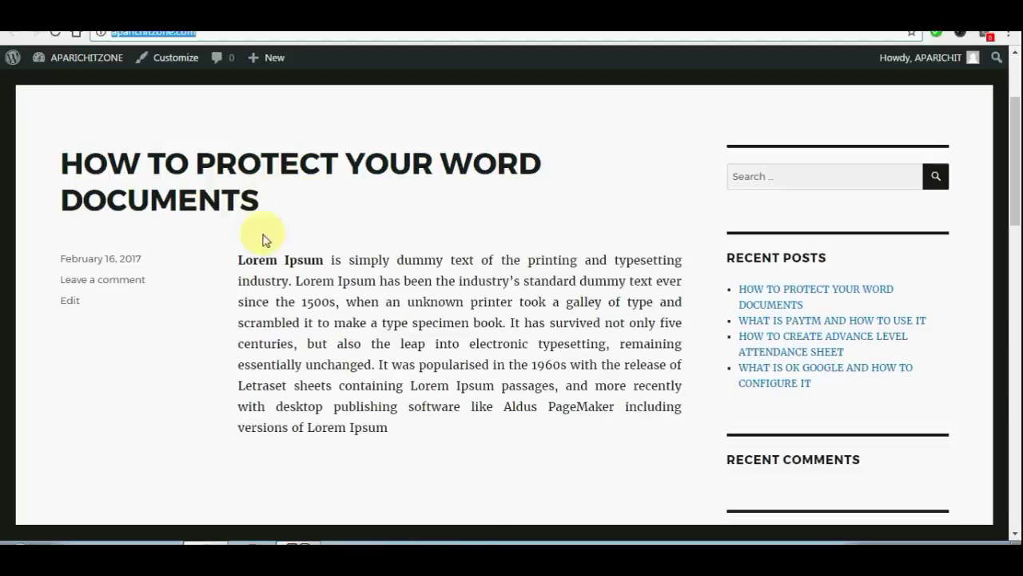
pyautogui.moveTo(229, 256); pyautogui.dragTo(435, 447)
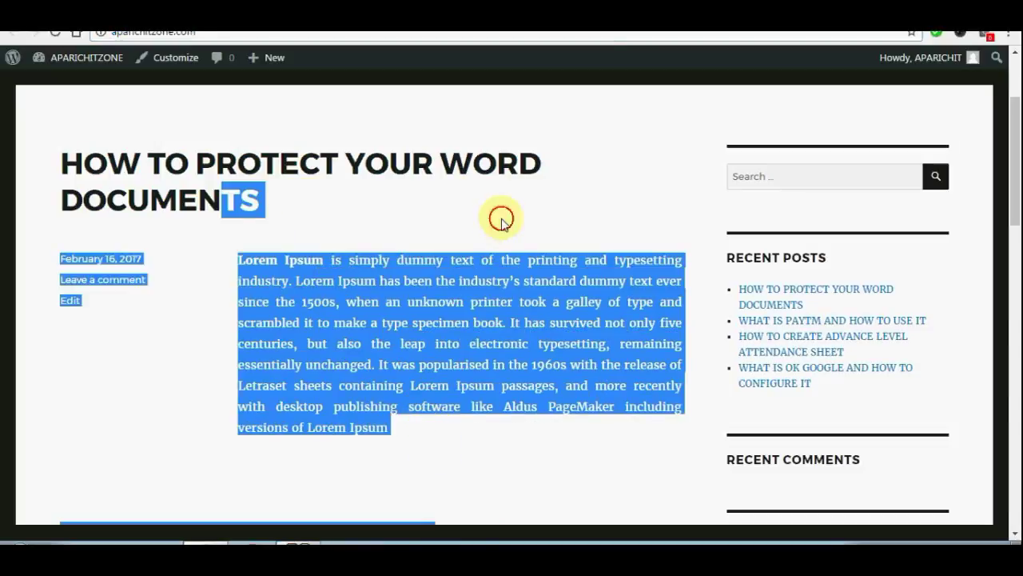
pyautogui.click(254, 261)
pyautogui.moveTo(234, 264); pyautogui.dragTo(388, 445)
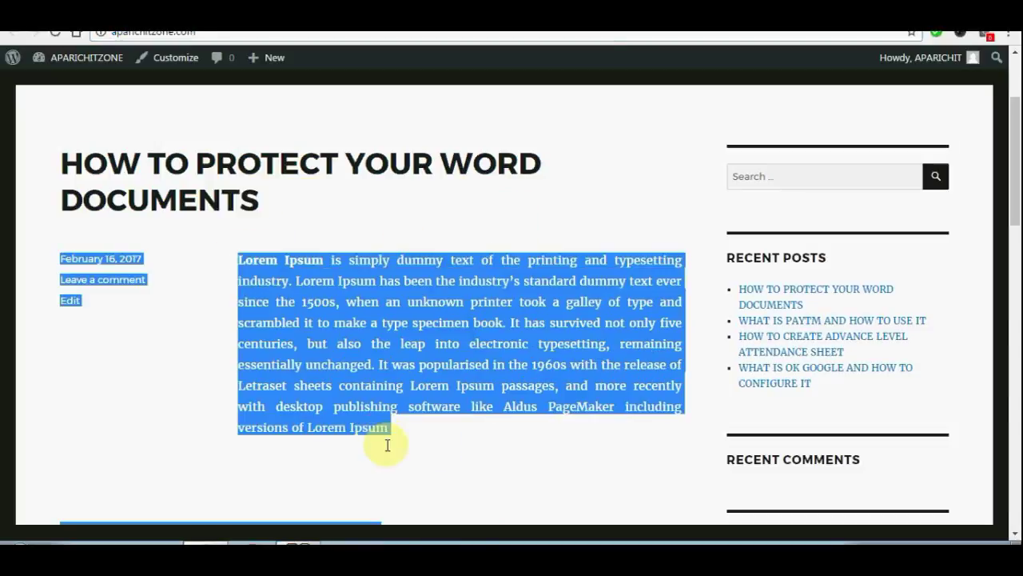
pyautogui.click(435, 229)
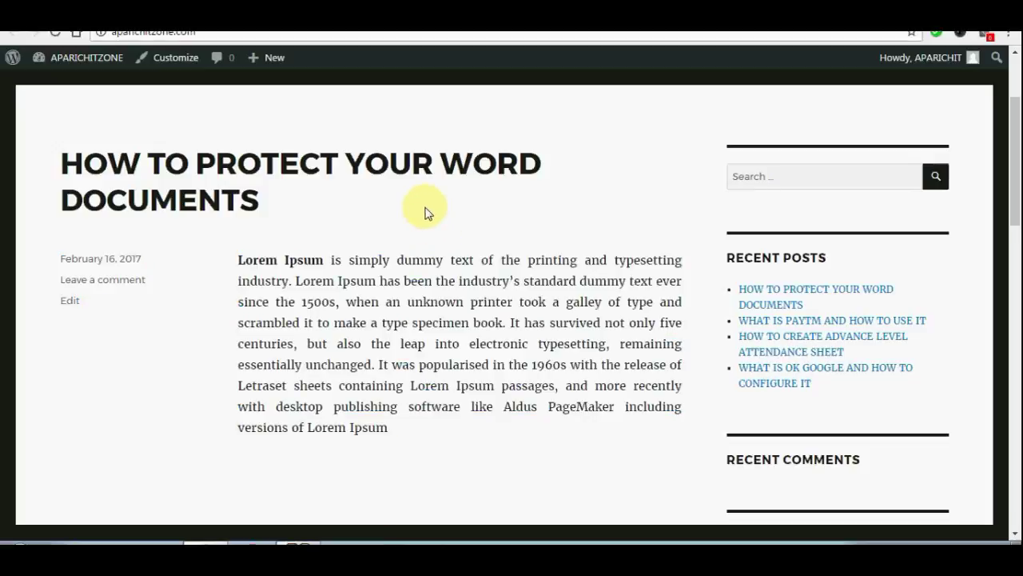
pyautogui.scroll(-5, 424, 212)
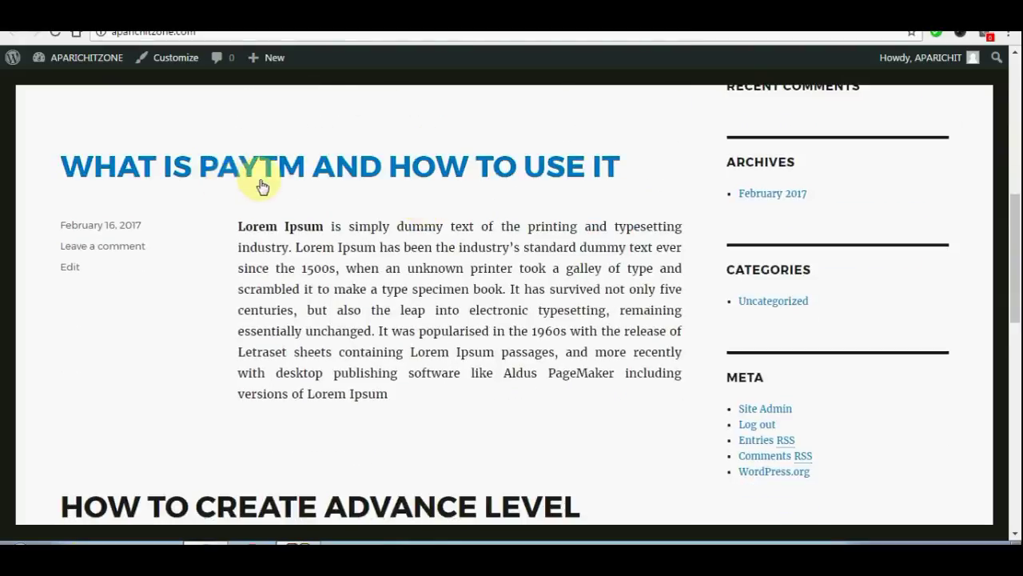
pyautogui.scroll(-5, 450, 178)
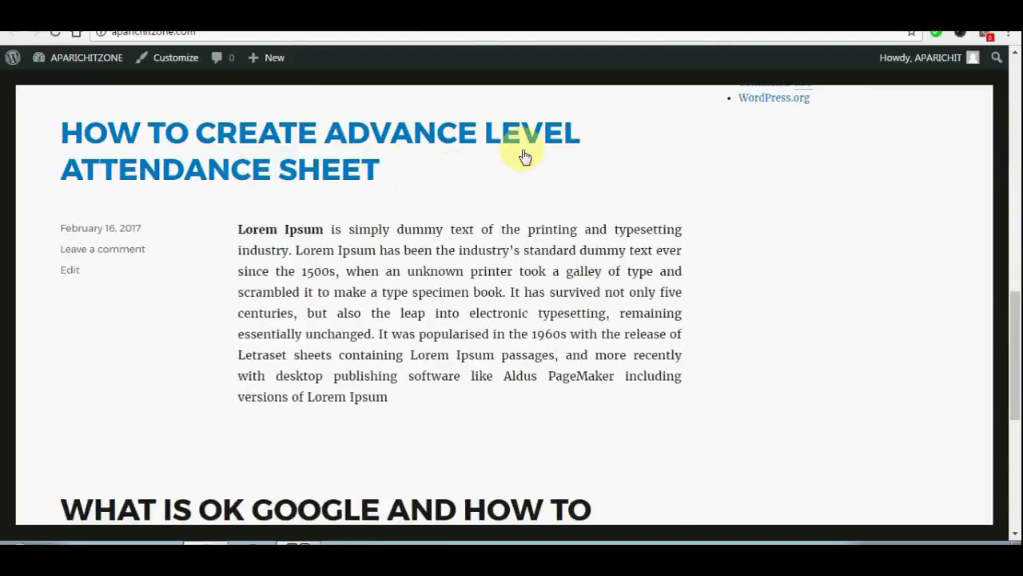
# - Review the remaining posts on the live front page and compare the newest post with the ones below it
pyautogui.scroll(-4, 450, 187)
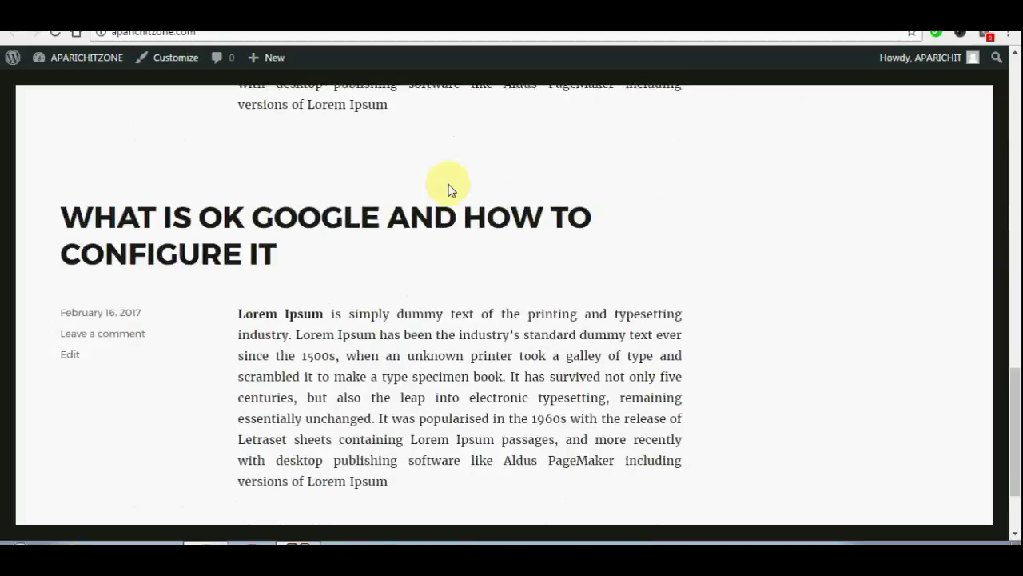
pyautogui.scroll(-2, 324, 278)
pyautogui.scroll(20, 332, 272)
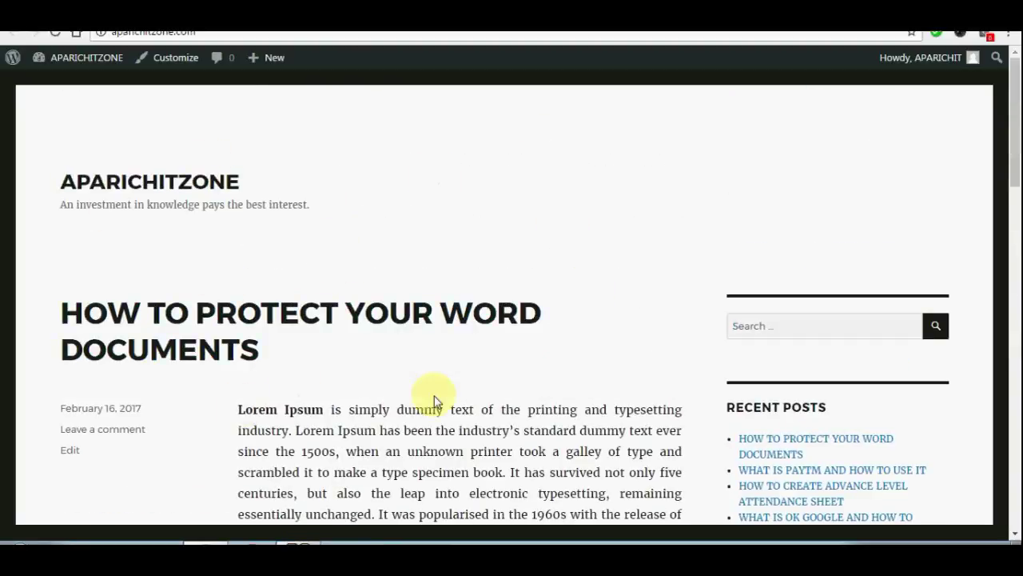
pyautogui.scroll(-2, 416, 399)
pyautogui.scroll(1, 435, 292)
pyautogui.scroll(-15, 436, 299)
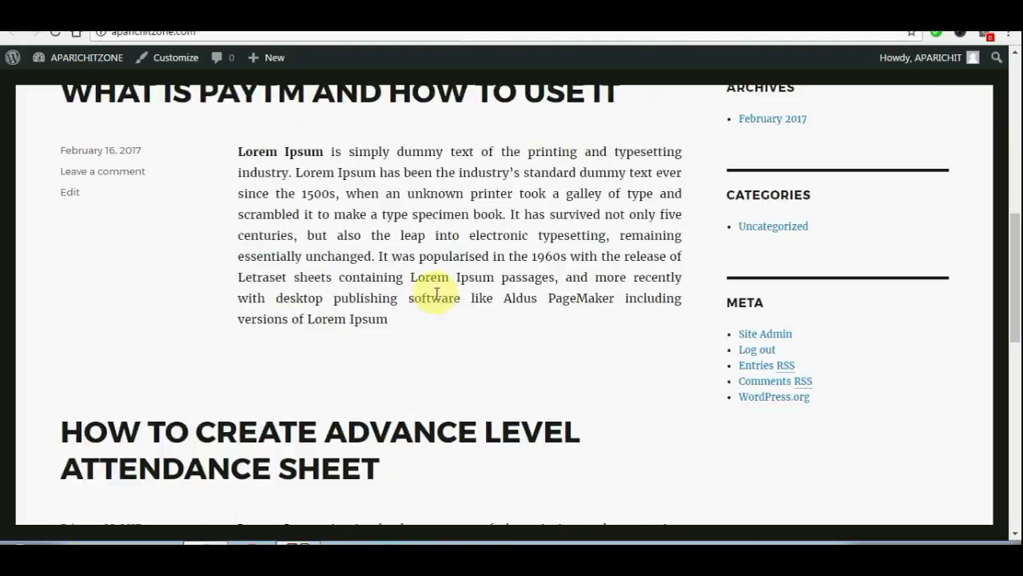
pyautogui.scroll(15, 438, 296)
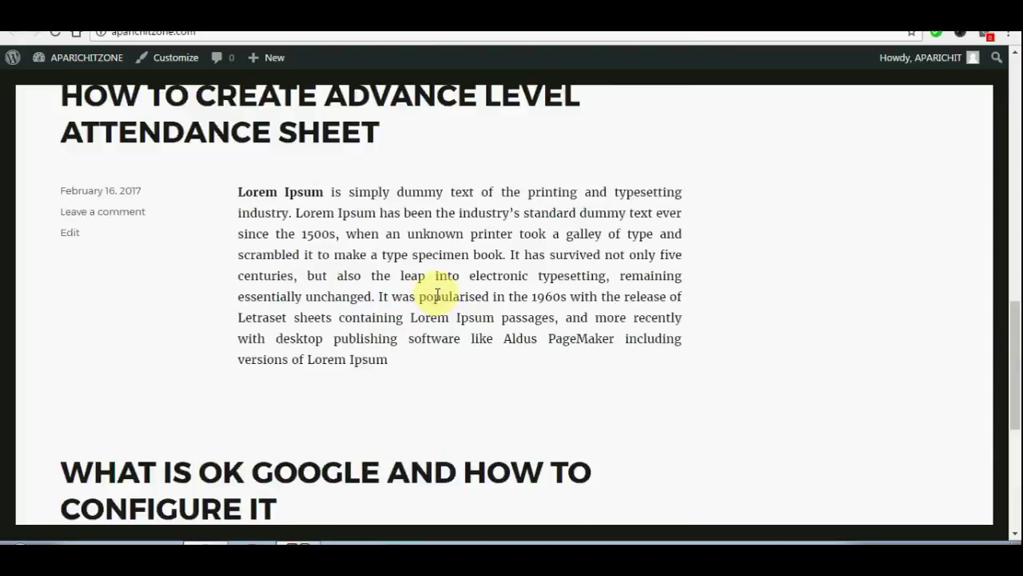
pyautogui.scroll(1, 435, 299)
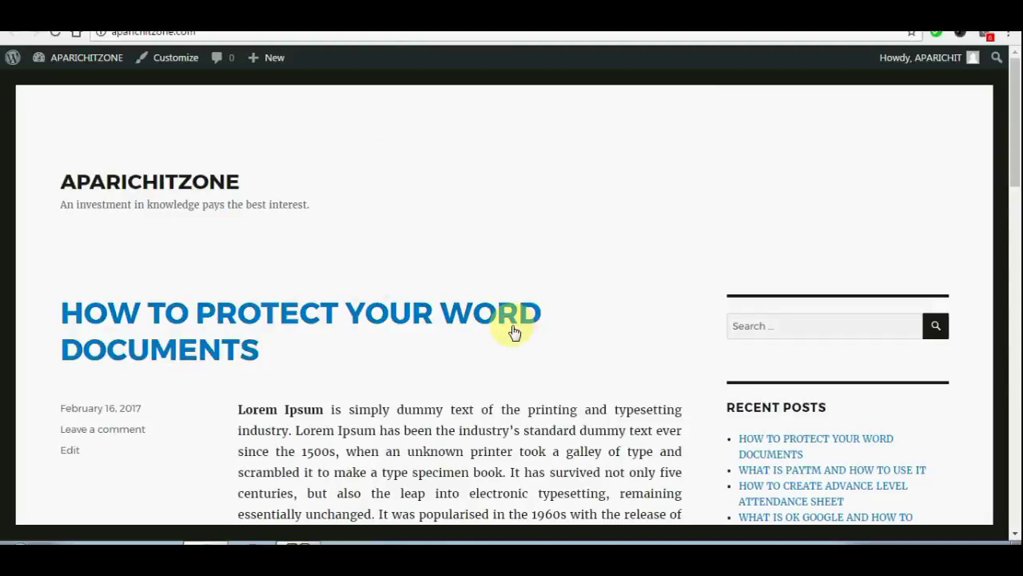
pyautogui.scroll(-3, 356, 304)
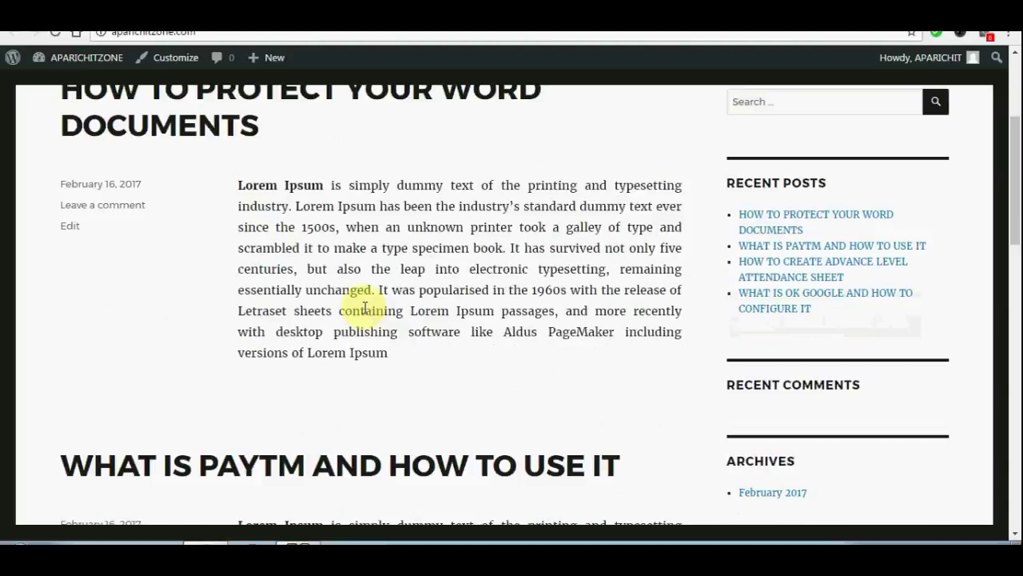
pyautogui.scroll(3, 365, 310)
pyautogui.scroll(-3, 364, 312)
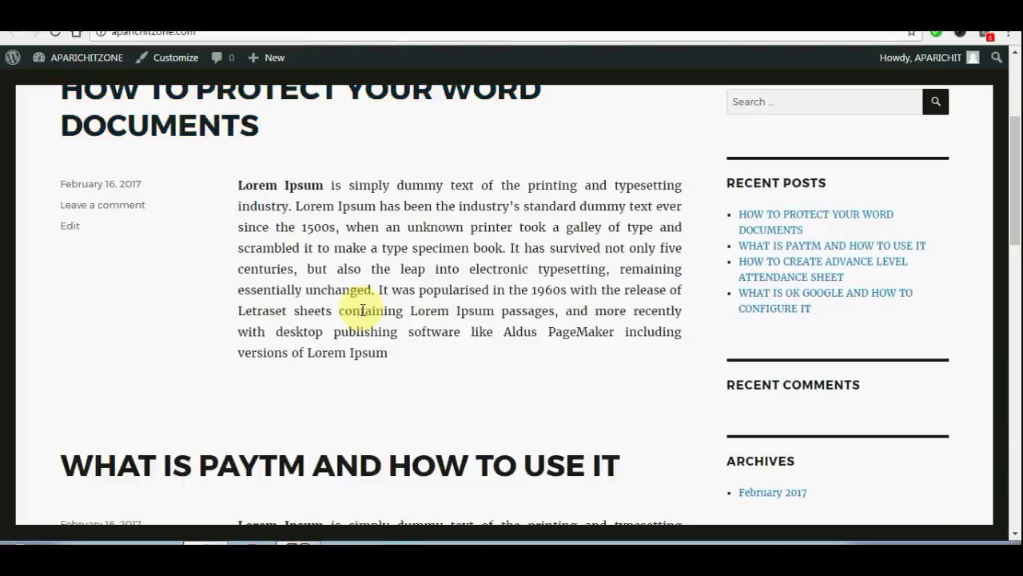
pyautogui.scroll(3, 360, 308)
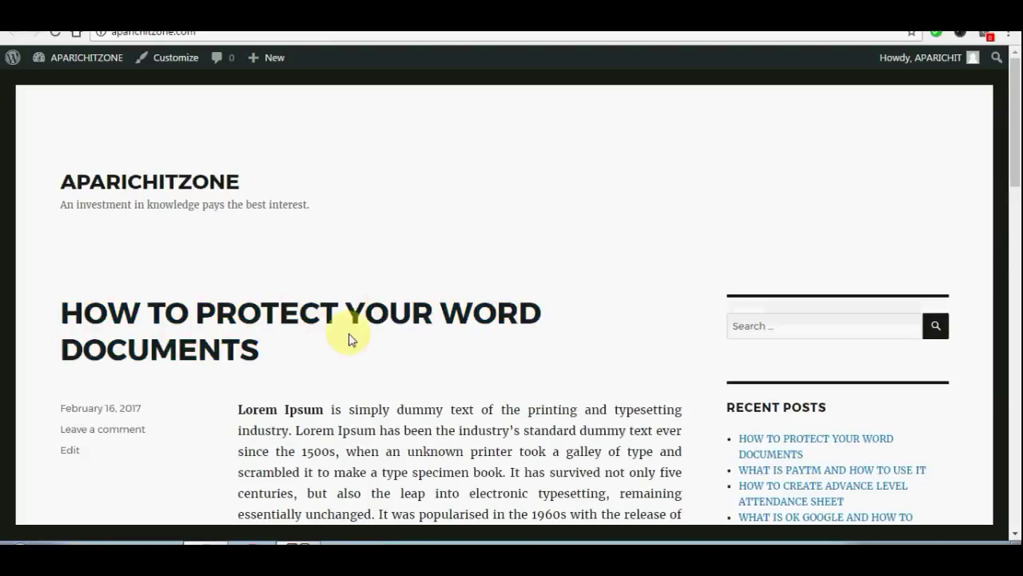
pyautogui.scroll(-3, 348, 339)
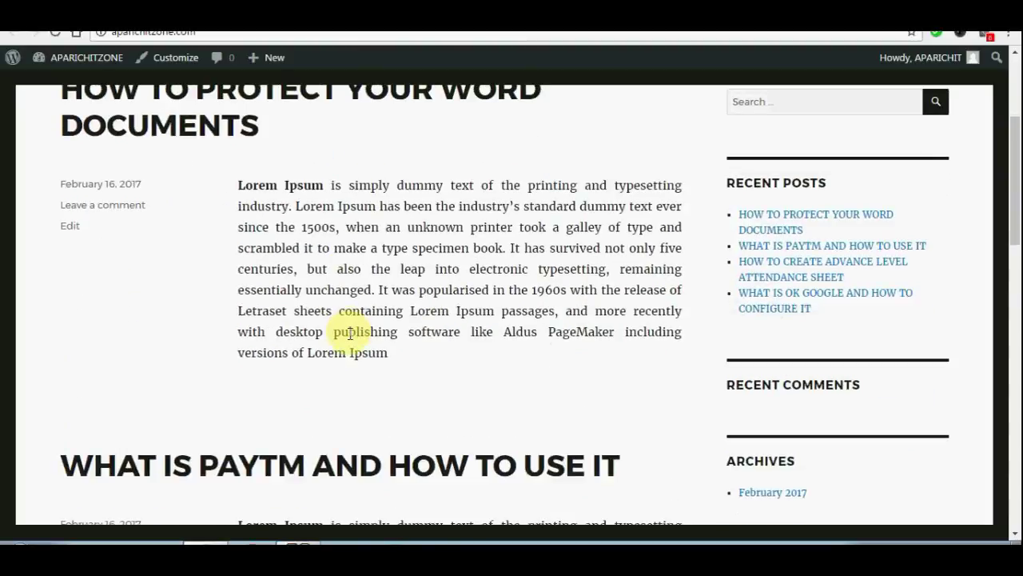
pyautogui.scroll(3, 349, 336)
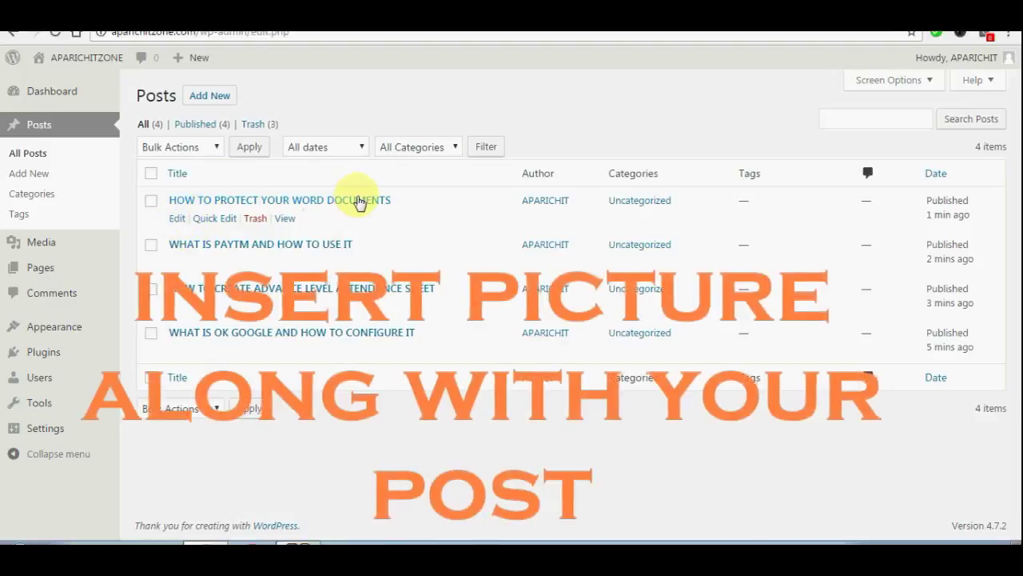
# - Open the post "HOW TO PROTECT YOUR WORD DOCUMENTS" for editing, and upload and insert the image 101 from the desktop's PIC folder
pyautogui.click(176, 223)
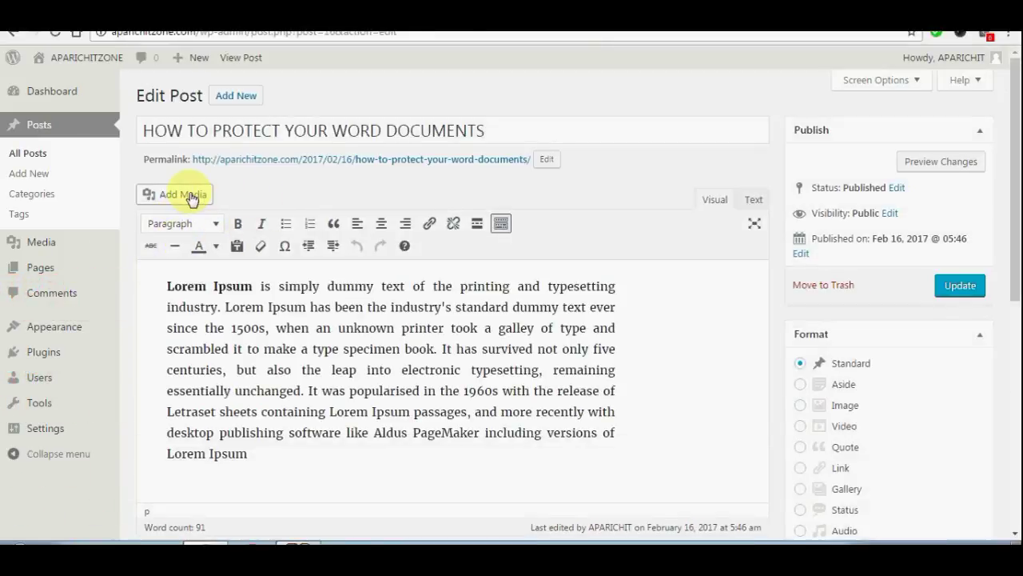
pyautogui.click(192, 196)
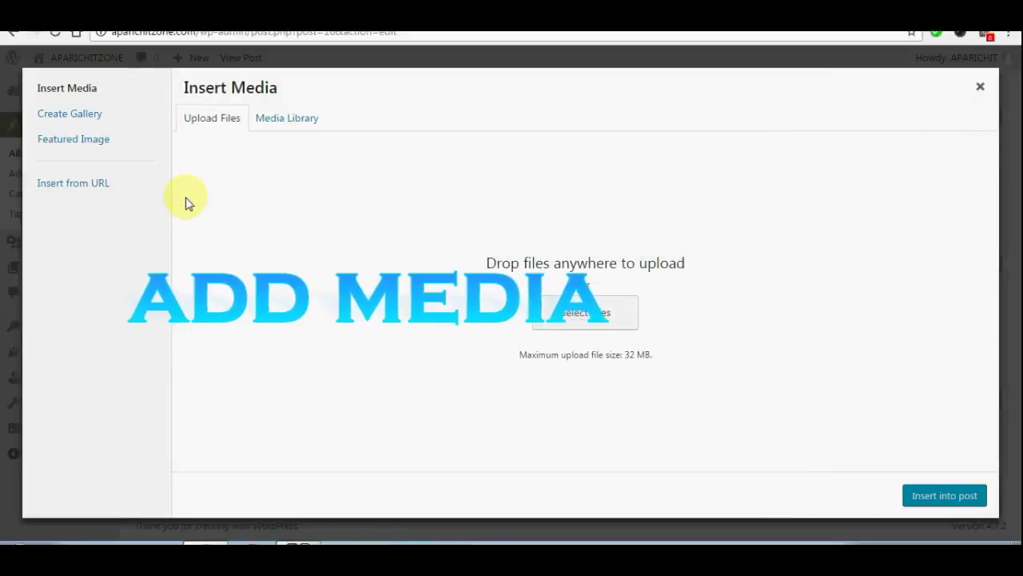
pyautogui.click(572, 315)
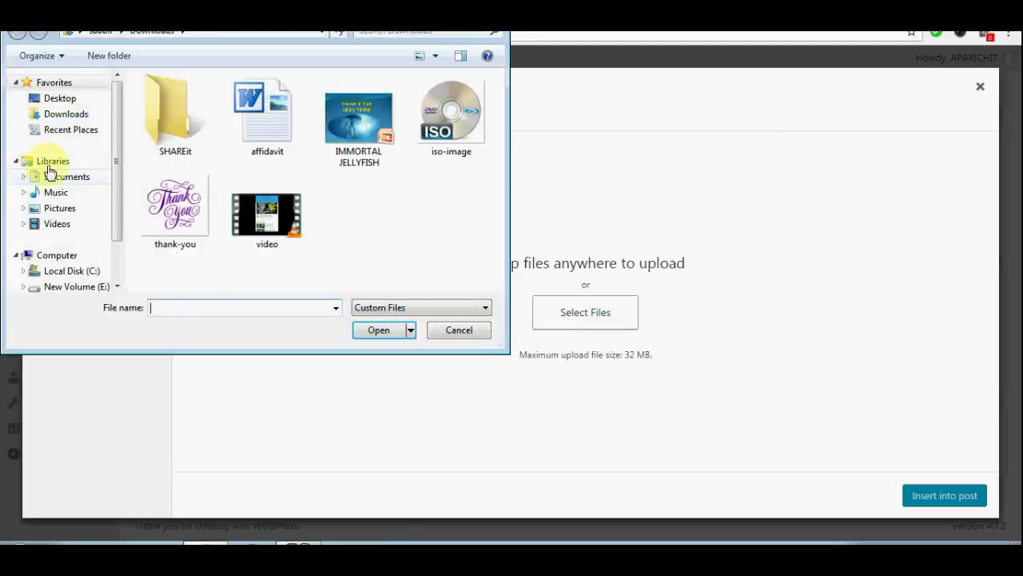
pyautogui.click(64, 99)
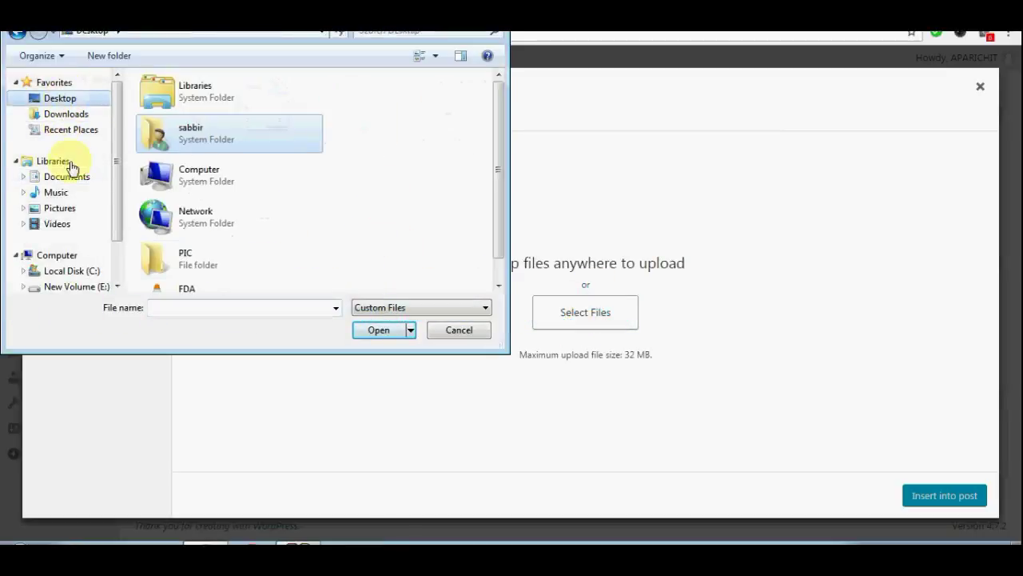
pyautogui.doubleClick(202, 267)
pyautogui.moveTo(265, 34); pyautogui.dragTo(322, 121)
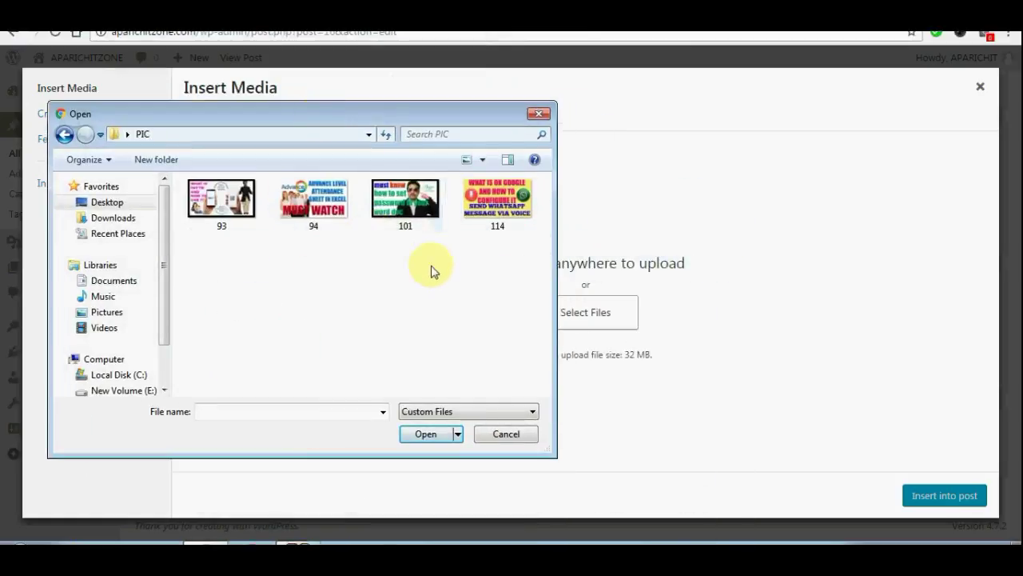
pyautogui.click(404, 213)
pyautogui.click(425, 434)
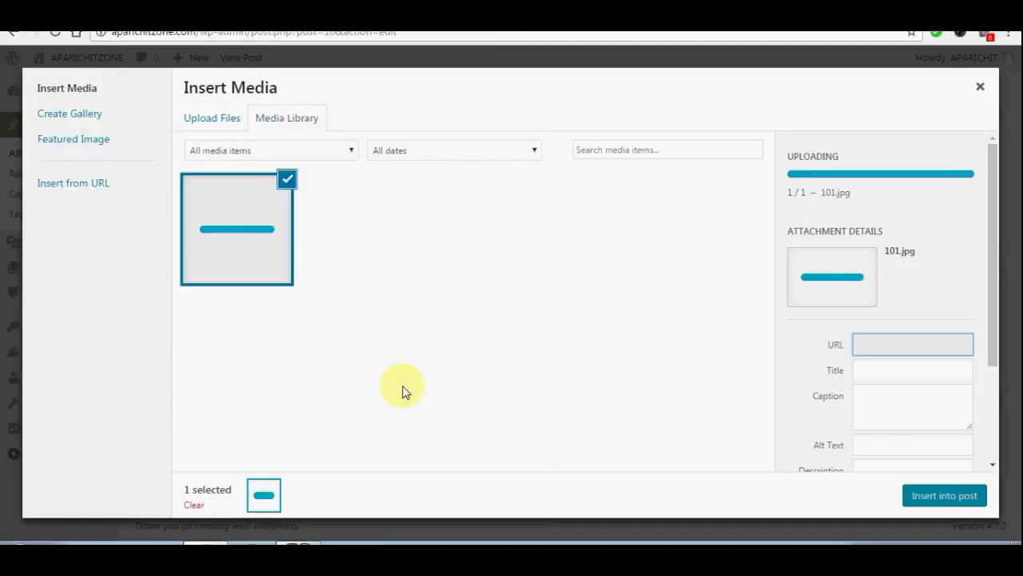
pyautogui.click(943, 497)
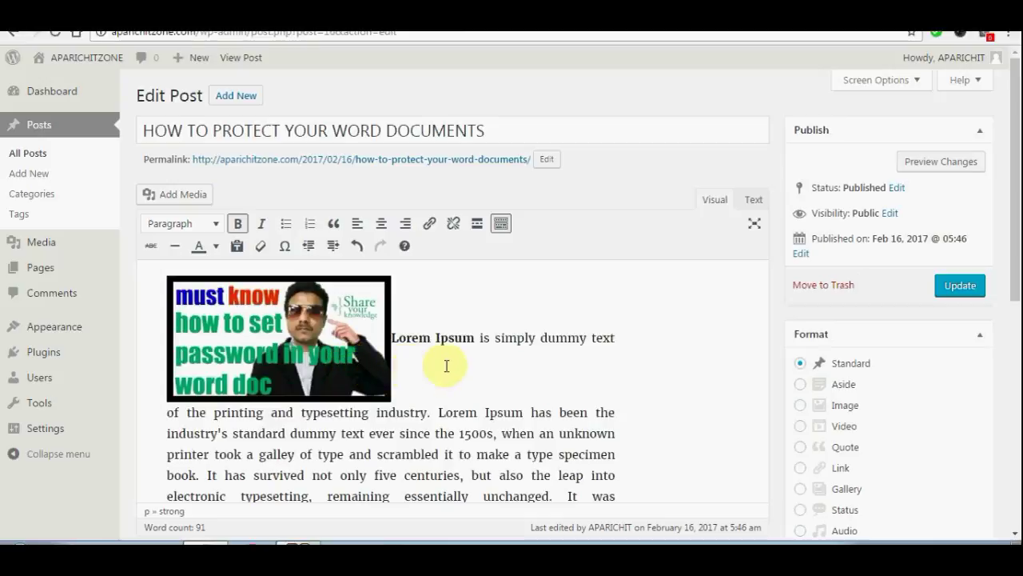
# - Try left, centre and right alignment for the inserted image in the post body
pyautogui.scroll(-1, 448, 365)
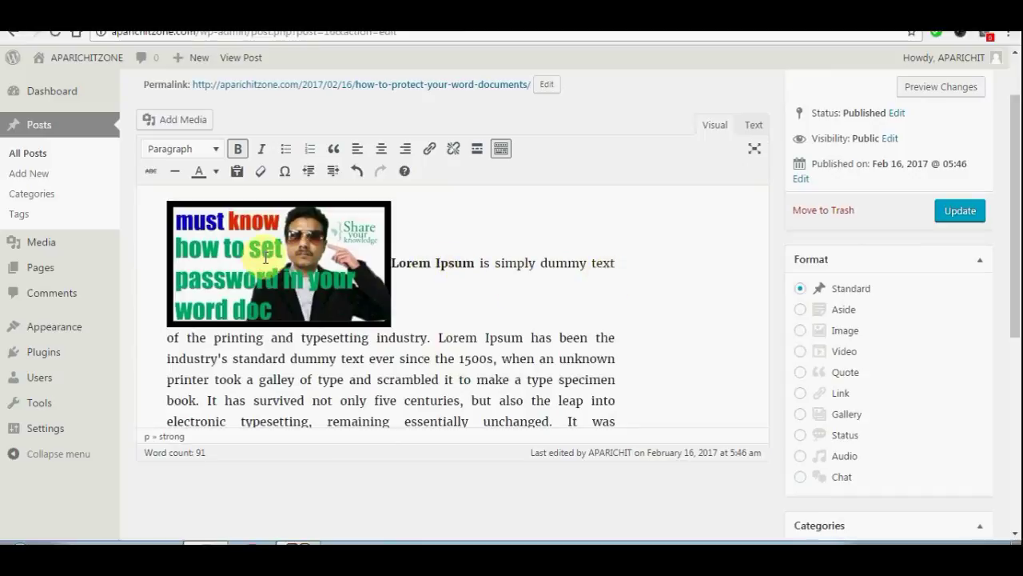
pyautogui.click(357, 150)
pyautogui.click(385, 156)
pyautogui.click(405, 128)
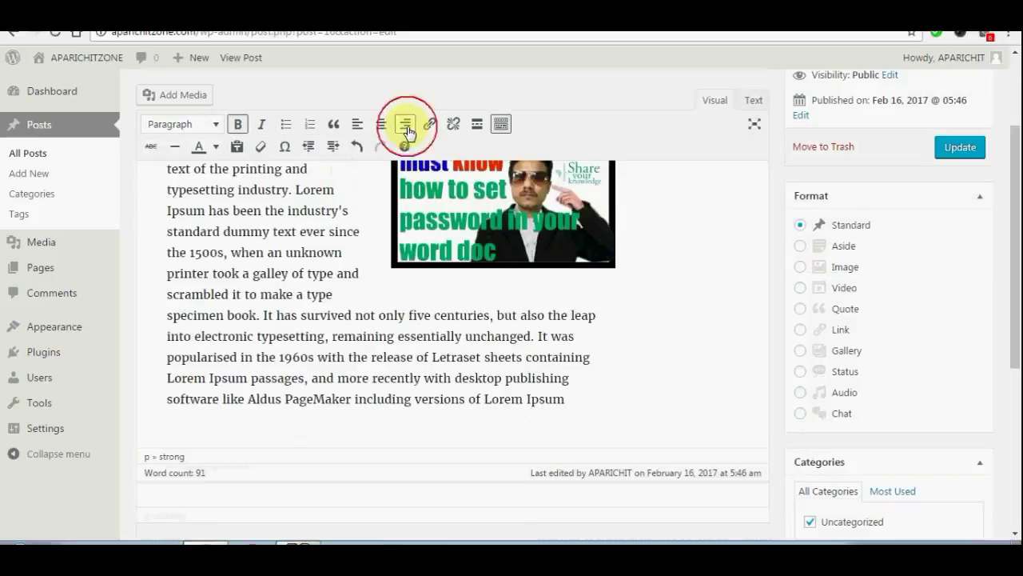
pyautogui.scroll(2, 432, 253)
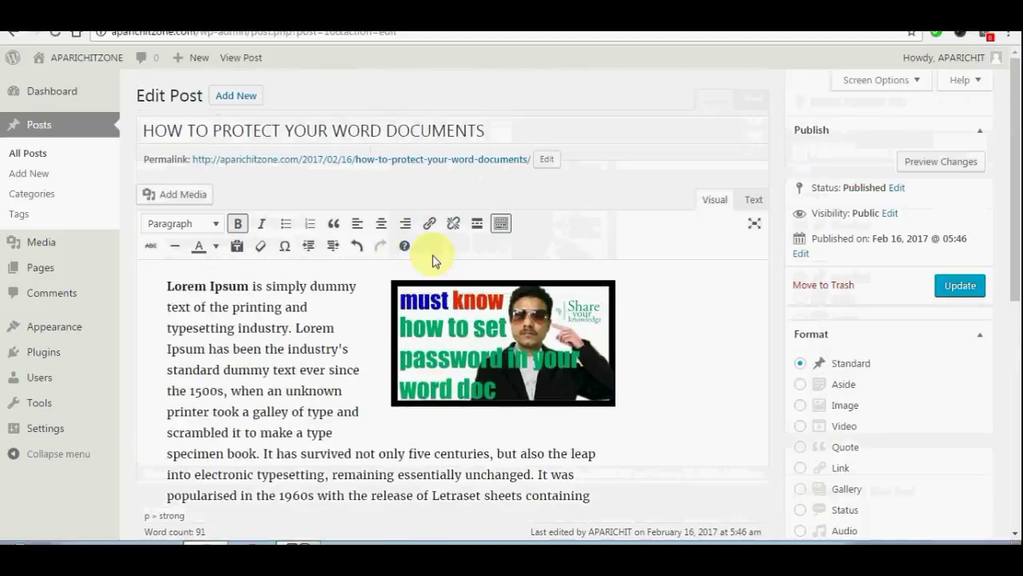
# - Try enlarging the inserted image from its corner, and undo the resize
pyautogui.click(530, 378)
pyautogui.moveTo(613, 409); pyautogui.dragTo(711, 431)
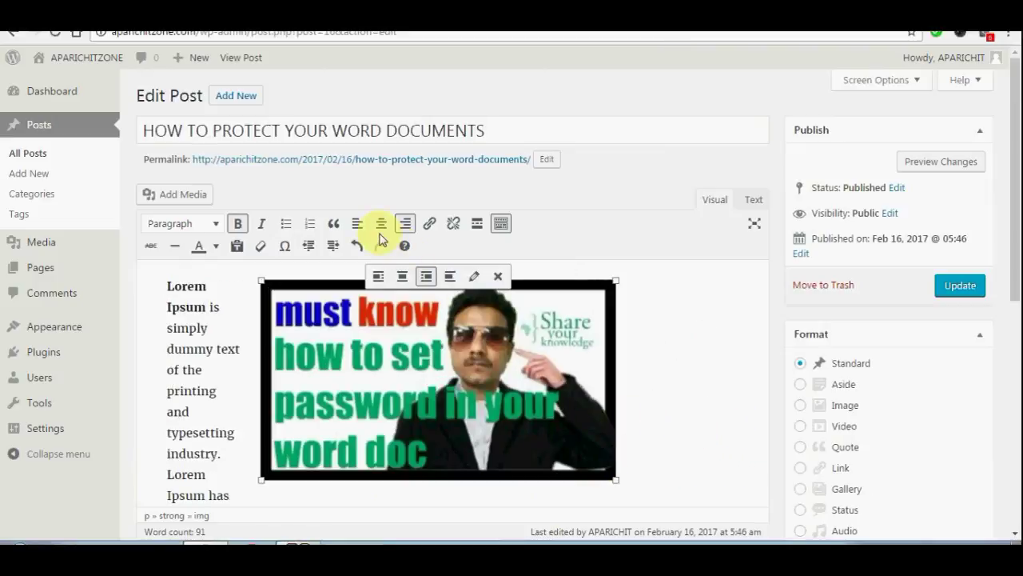
pyautogui.hotkey('ctrl', 'z')
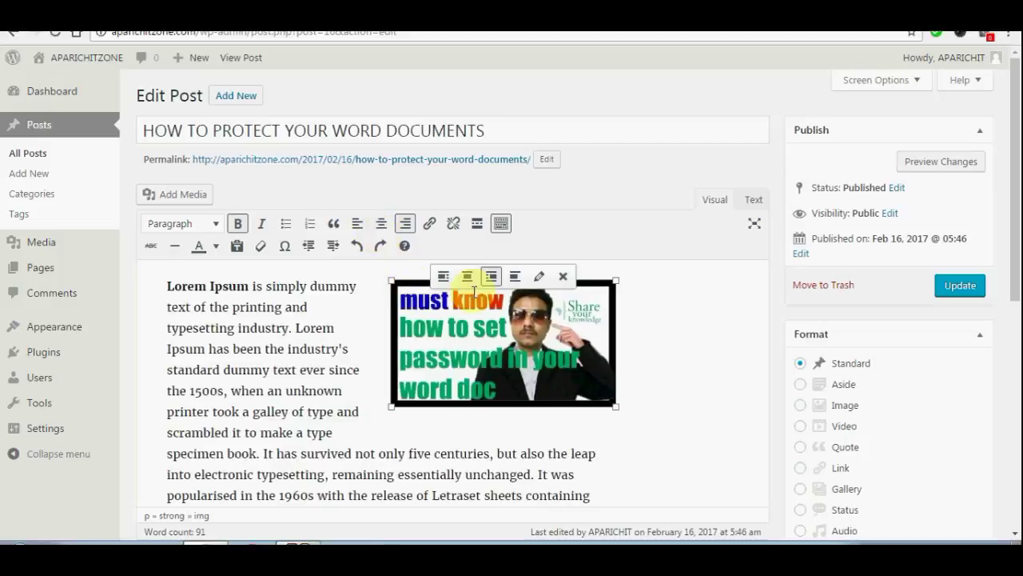
# - Centre the image above the body text, update the post, and view it on the live front page
pyautogui.scroll(-2, 631, 348)
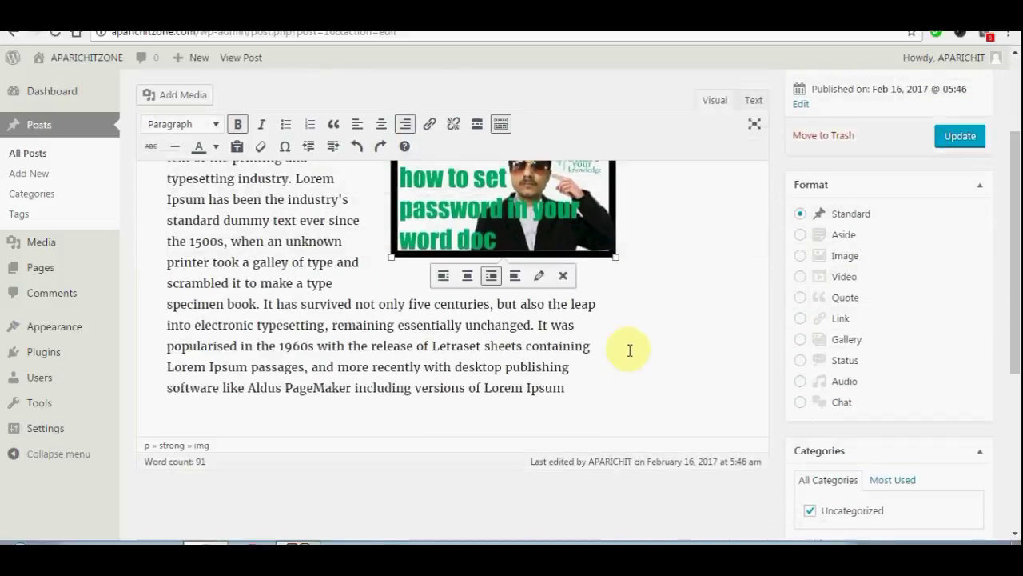
pyautogui.scroll(4, 629, 347)
pyautogui.click(955, 294)
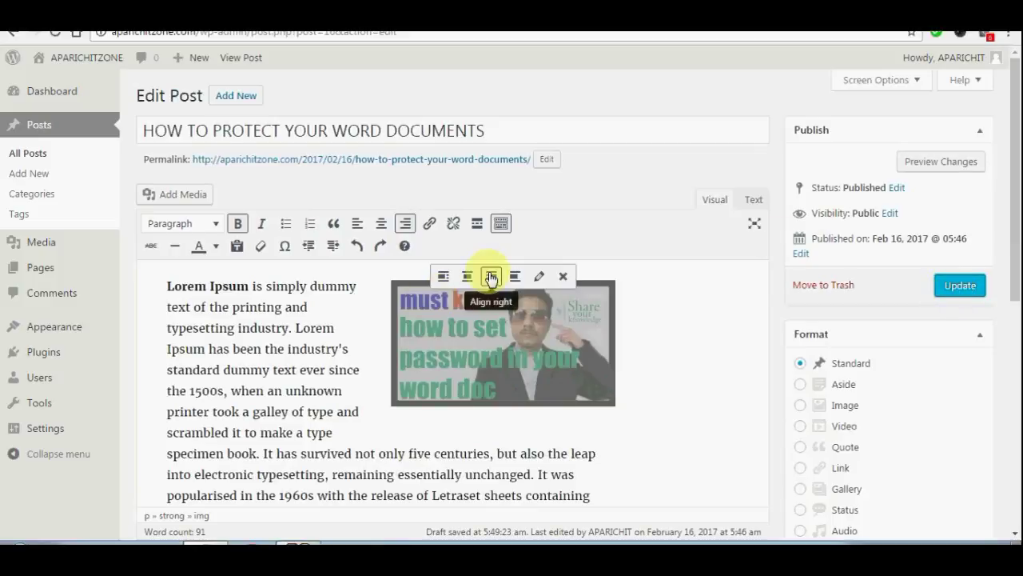
pyautogui.click(467, 276)
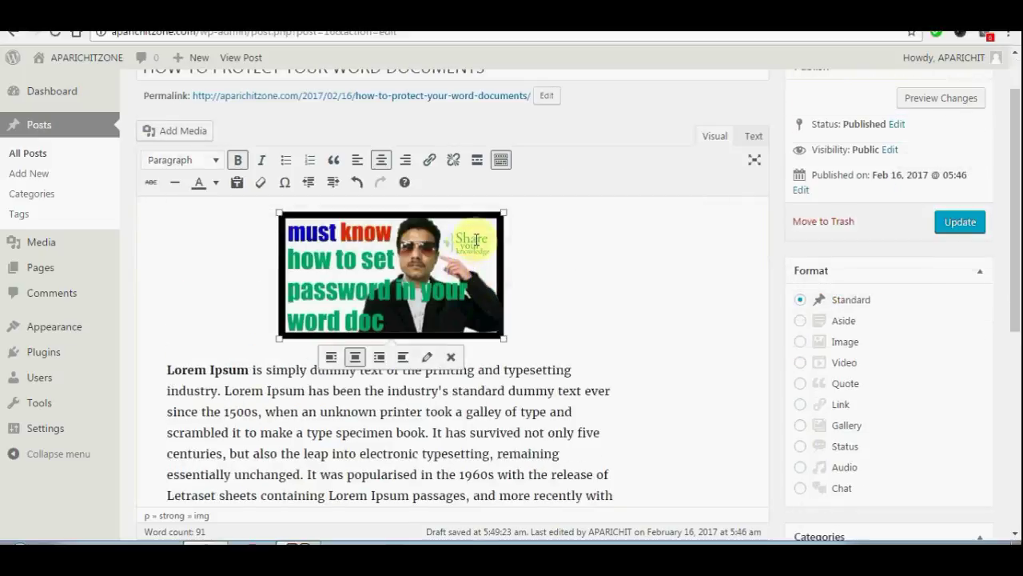
pyautogui.click(953, 224)
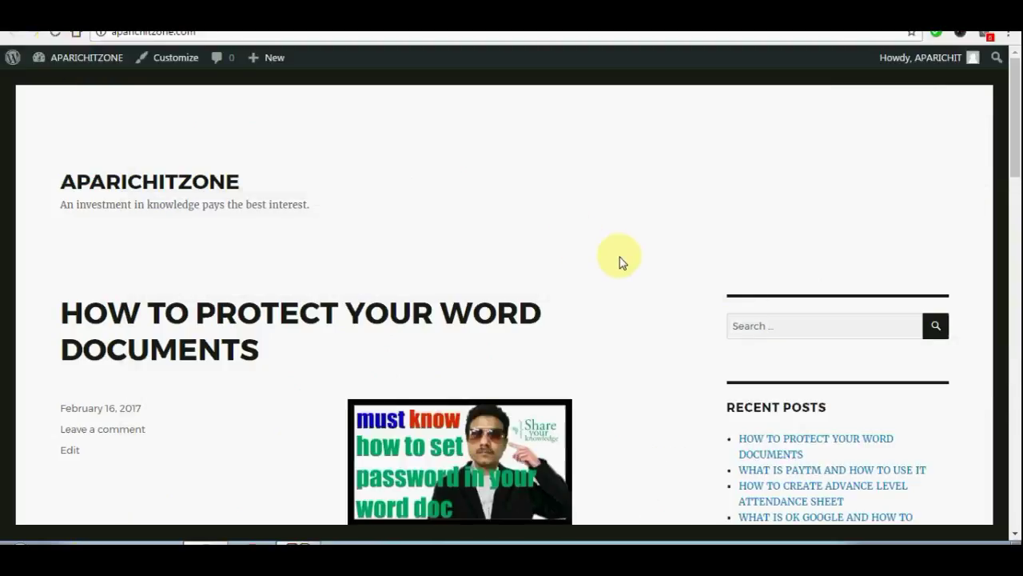
pyautogui.scroll(-3, 620, 262)
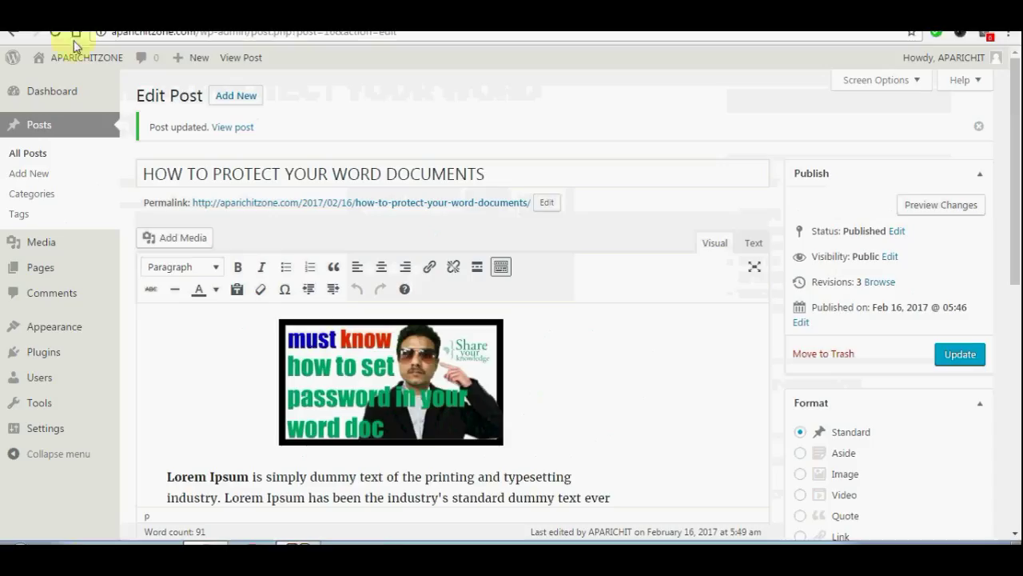
# - Edit the image's details in the post and set its size to Full Size – 640 × 360
pyautogui.click(388, 400)
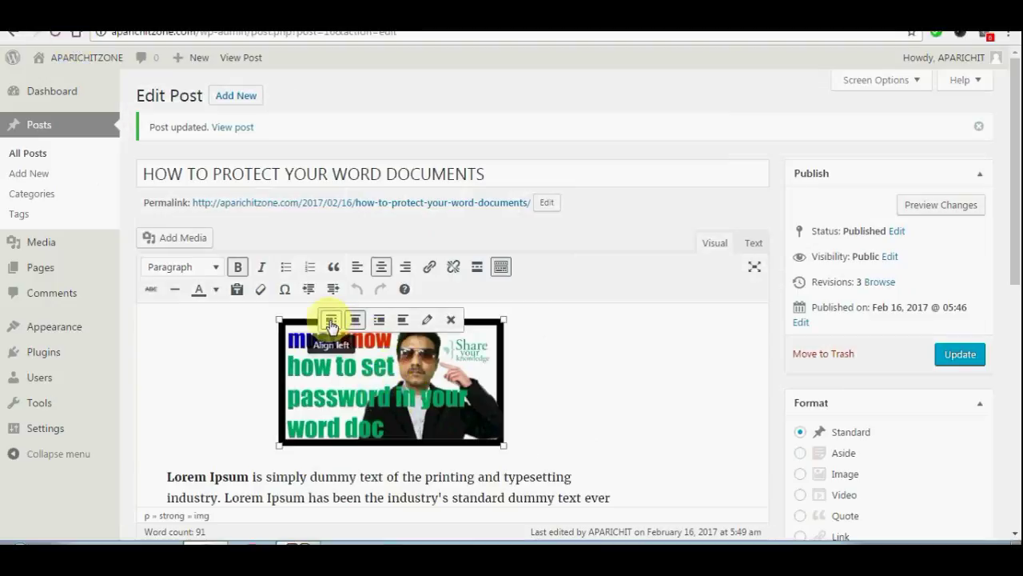
pyautogui.click(429, 322)
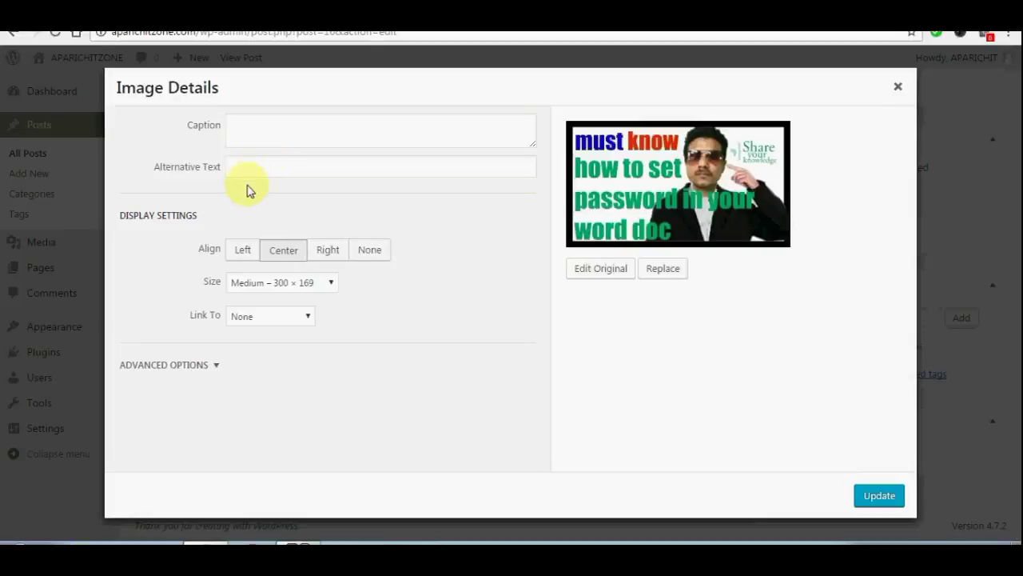
pyautogui.click(246, 130)
pyautogui.click(244, 166)
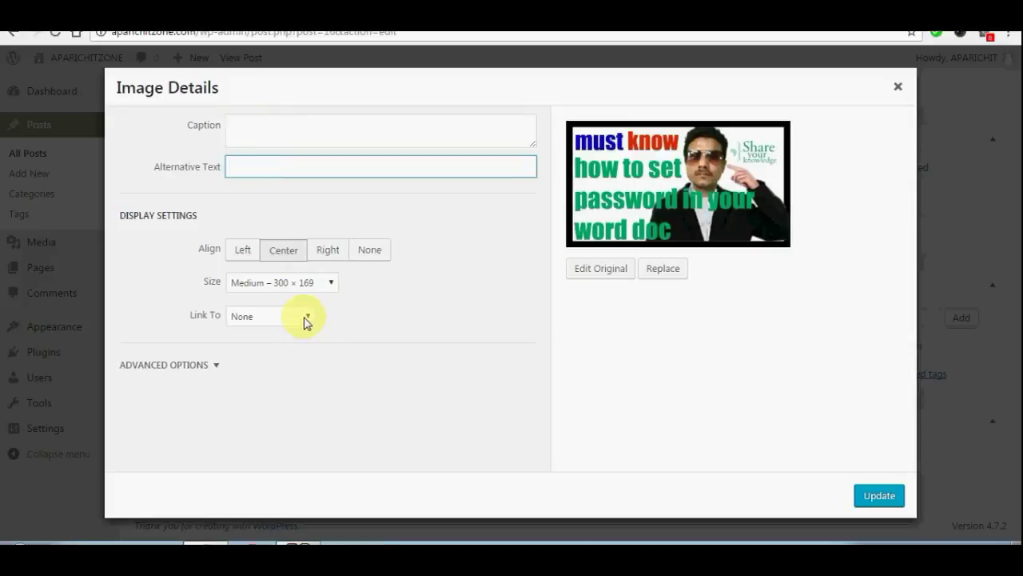
pyautogui.click(330, 285)
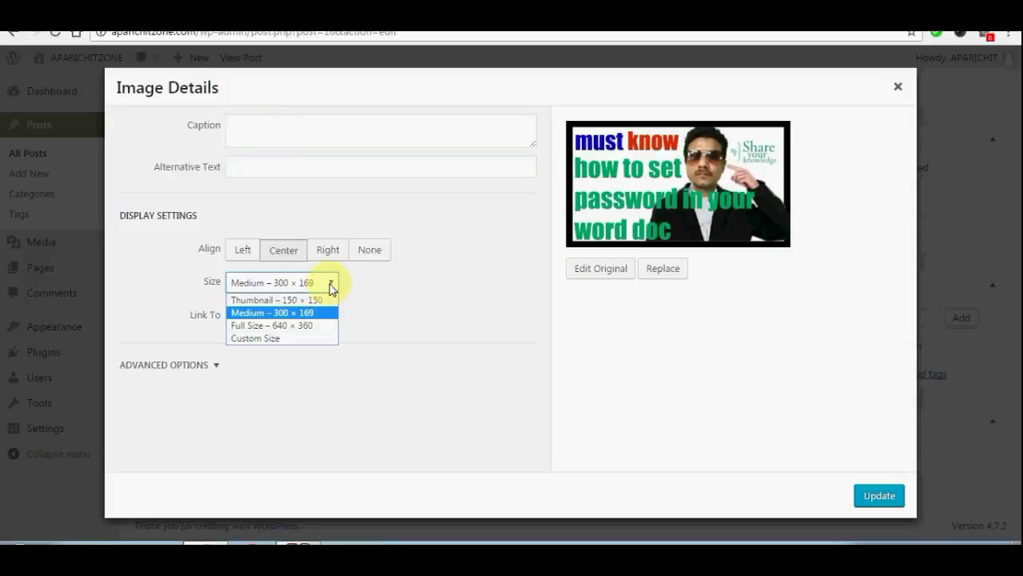
pyautogui.click(288, 325)
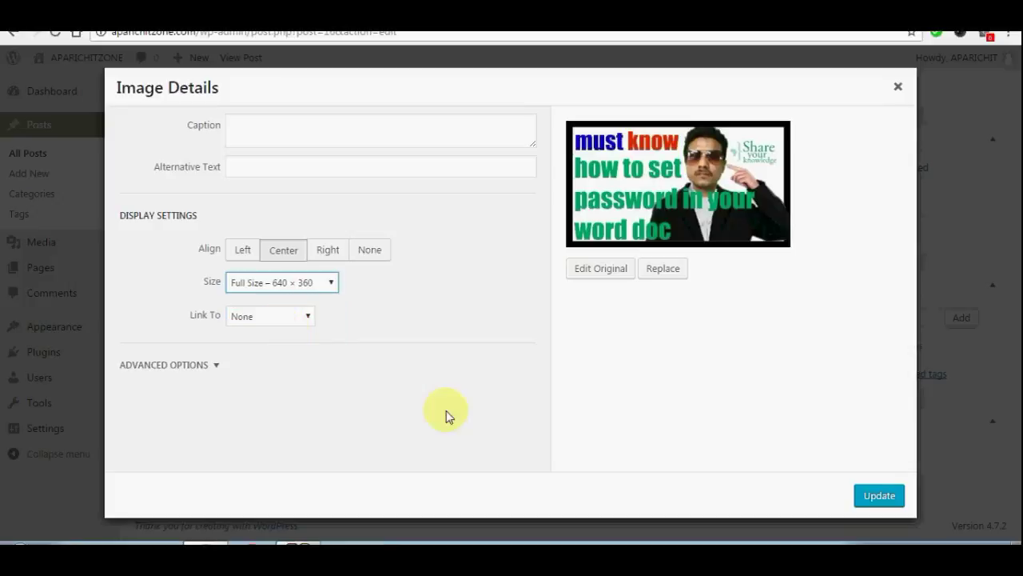
pyautogui.click(883, 497)
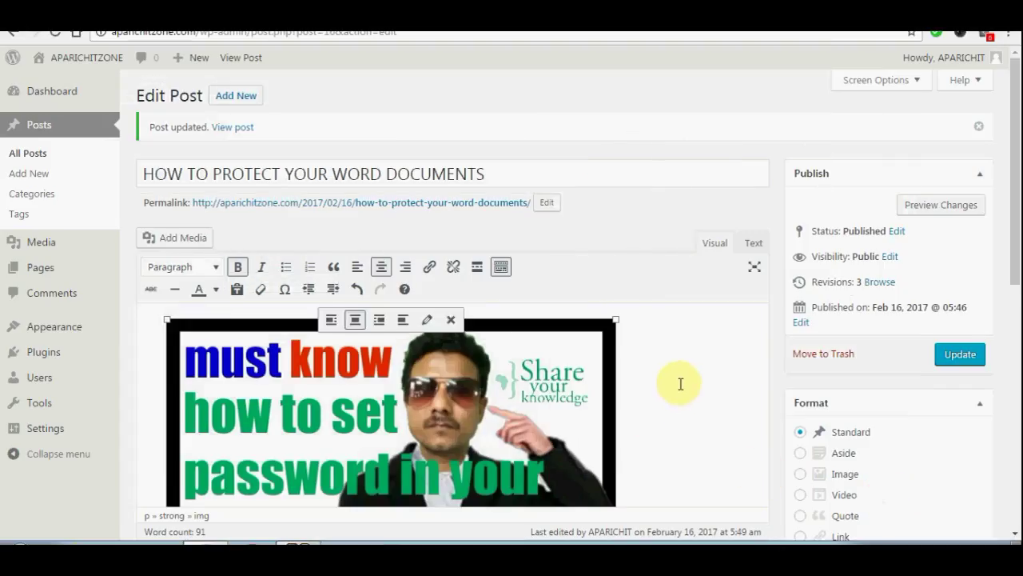
# - Look over the full-size image in the editor, update the post, and return to the live front page
pyautogui.scroll(-4, 678, 384)
pyautogui.scroll(4, 681, 385)
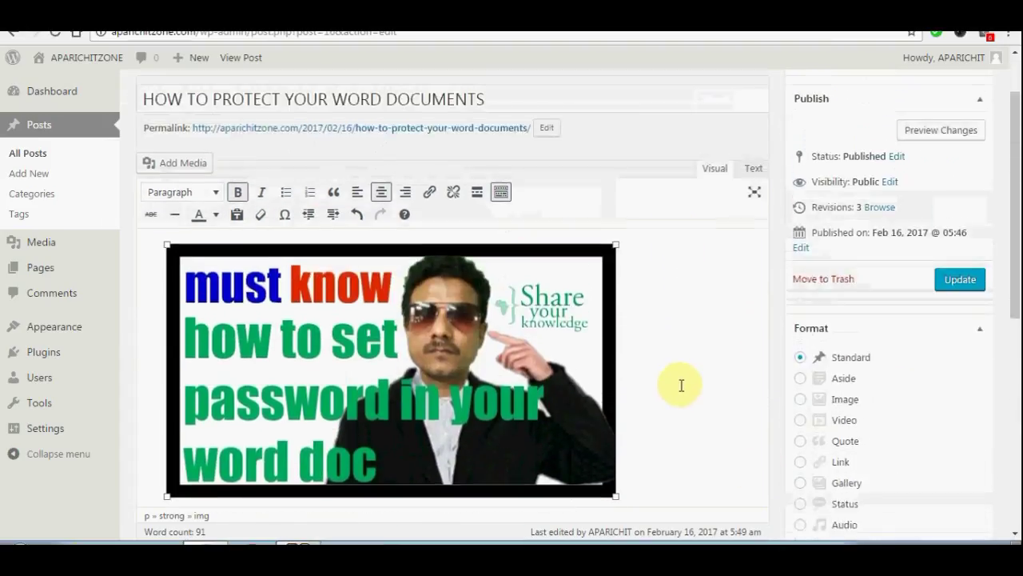
pyautogui.click(947, 284)
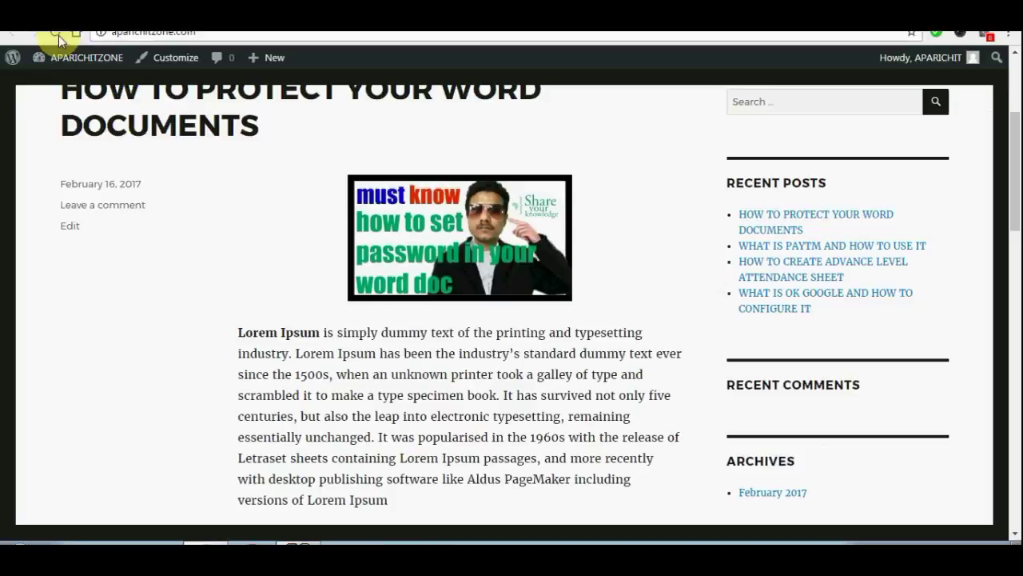
# - Reload the live front page and examine the full-size picture and body text of the newest post
pyautogui.click(59, 35)
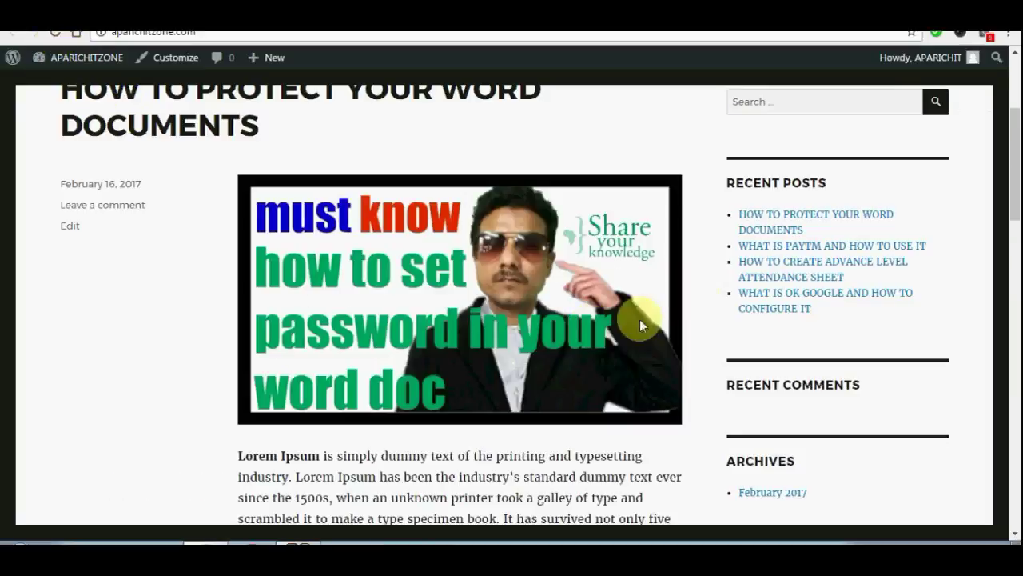
pyautogui.scroll(-3, 656, 288)
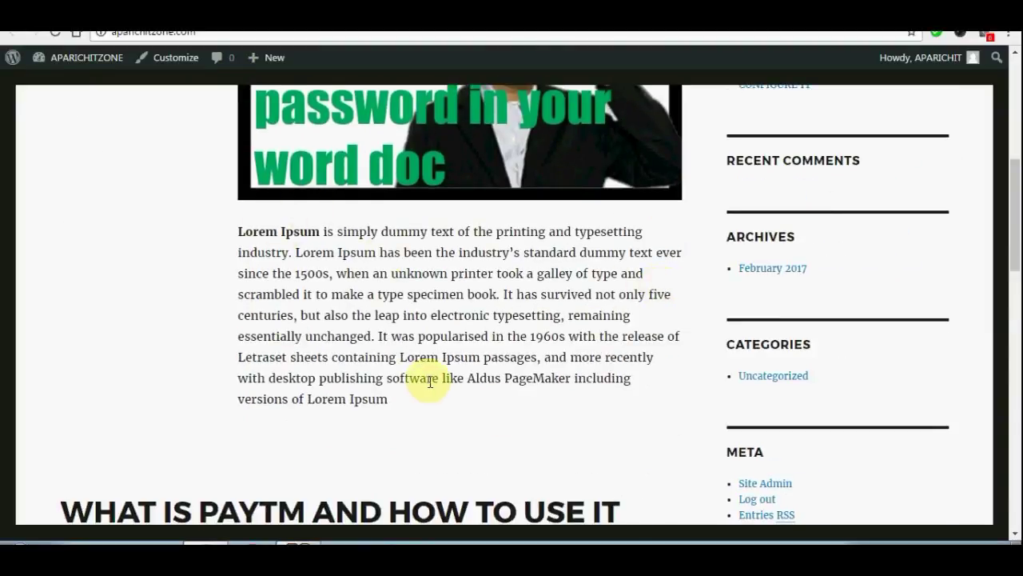
pyautogui.scroll(-3, 507, 376)
pyautogui.scroll(9, 506, 377)
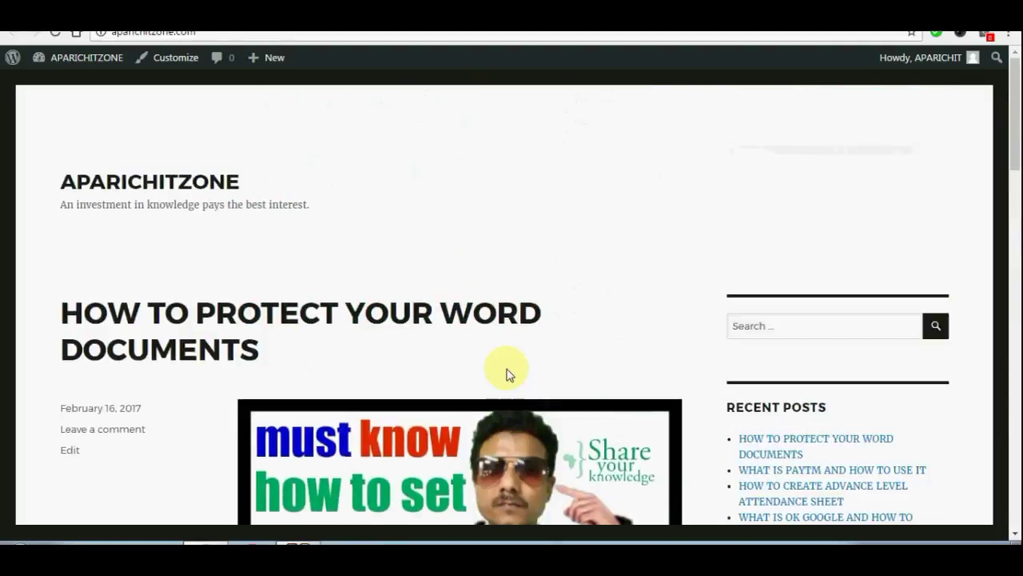
pyautogui.scroll(-4, 507, 373)
pyautogui.scroll(3, 507, 374)
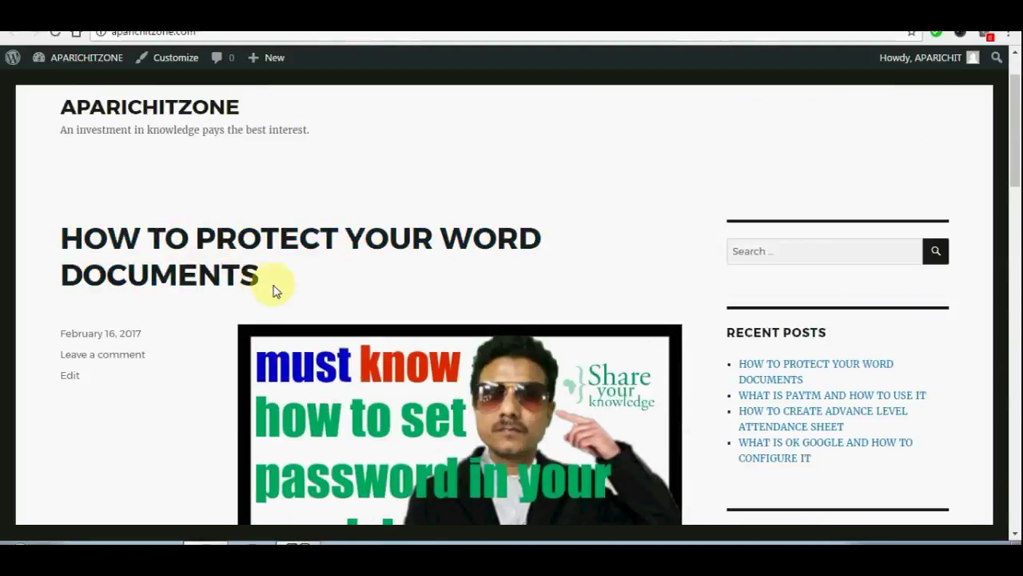
pyautogui.scroll(-8, 380, 296)
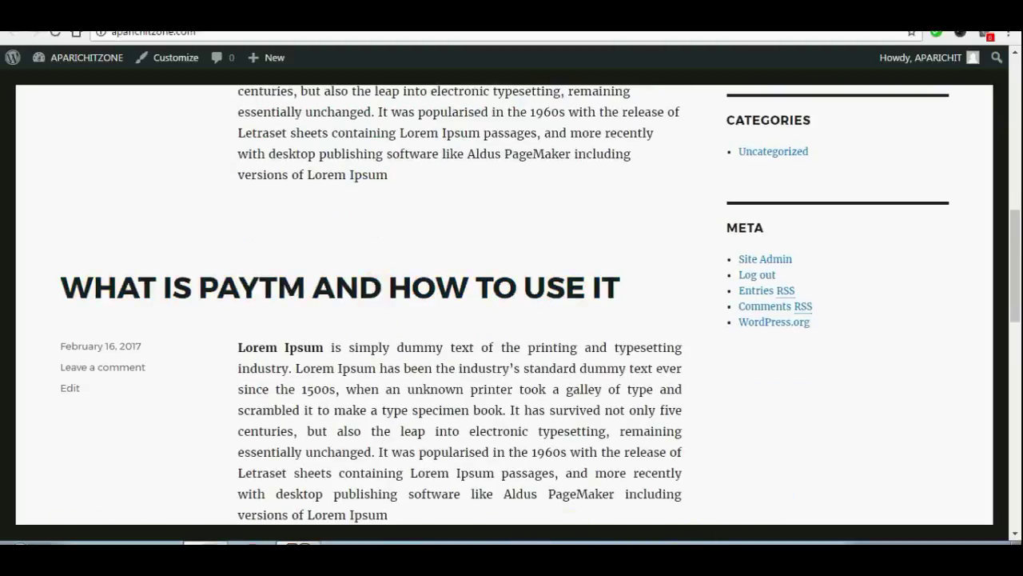
pyautogui.scroll(3, 748, 540)
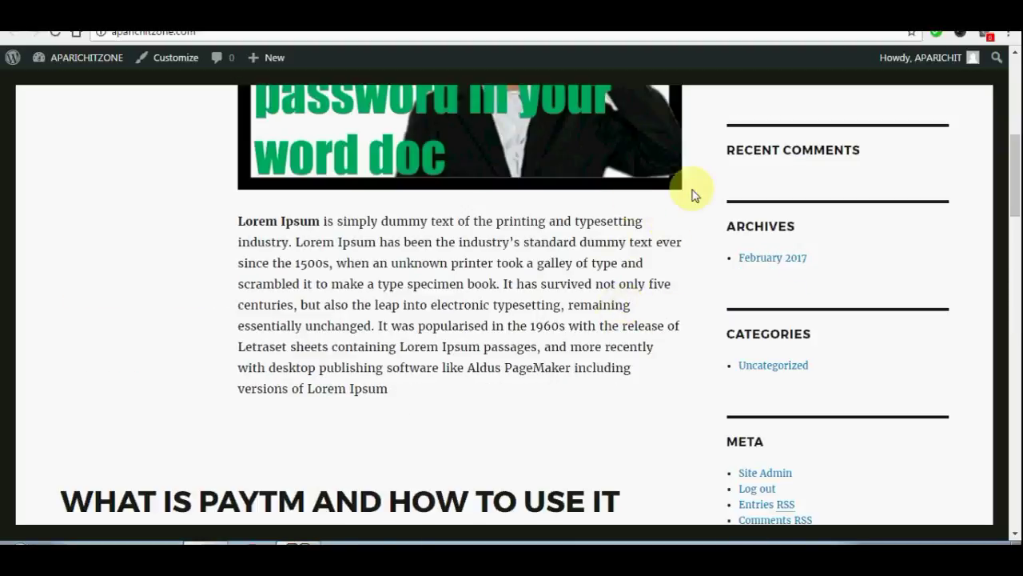
pyautogui.scroll(6, 689, 192)
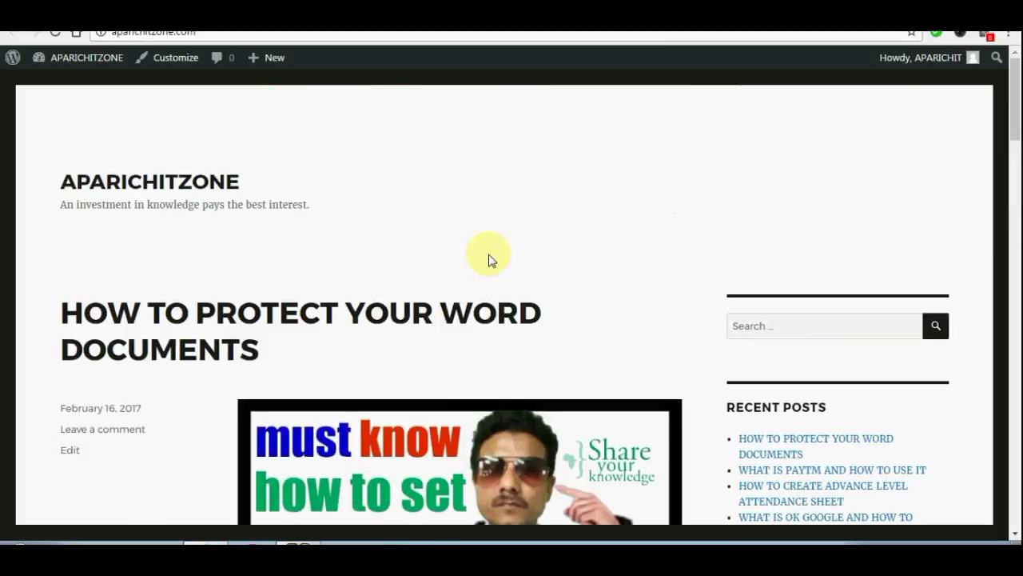
# - Look through all the posts on the live front page, checking each one's title, picture and sample text
pyautogui.scroll(-4, 489, 260)
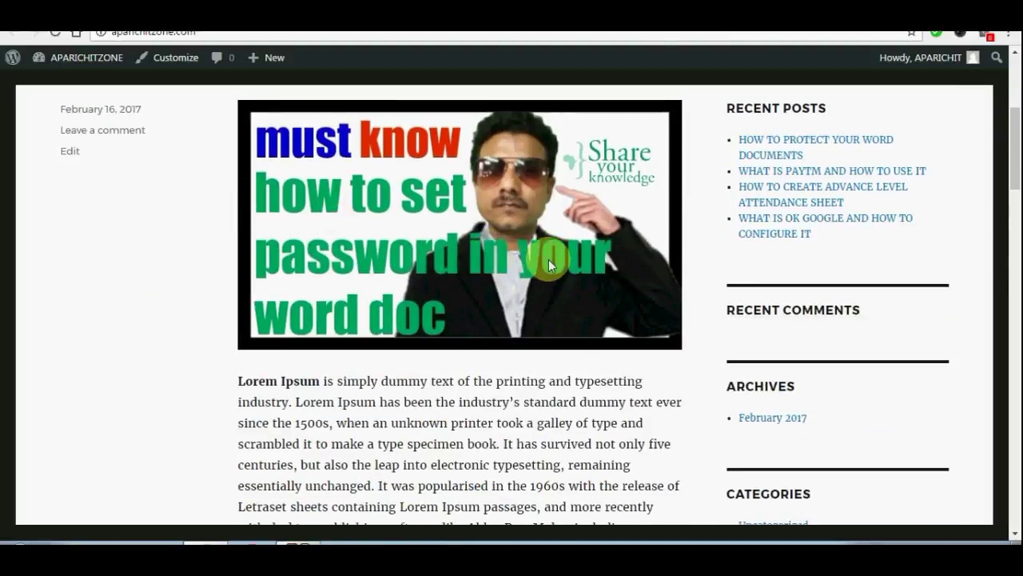
pyautogui.scroll(-1, 547, 272)
pyautogui.scroll(-10, 546, 273)
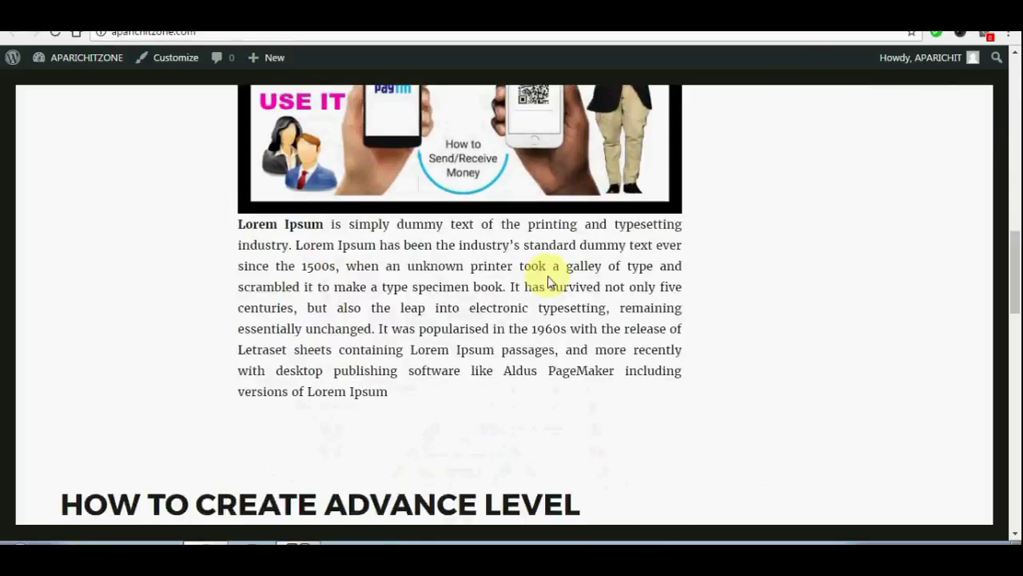
pyautogui.scroll(-15, 550, 278)
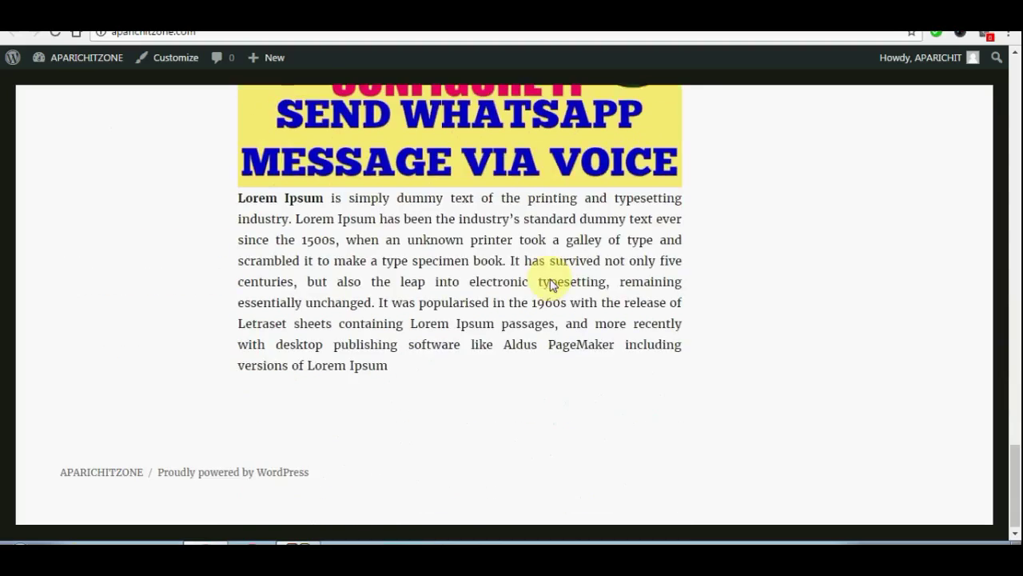
pyautogui.scroll(20, 552, 279)
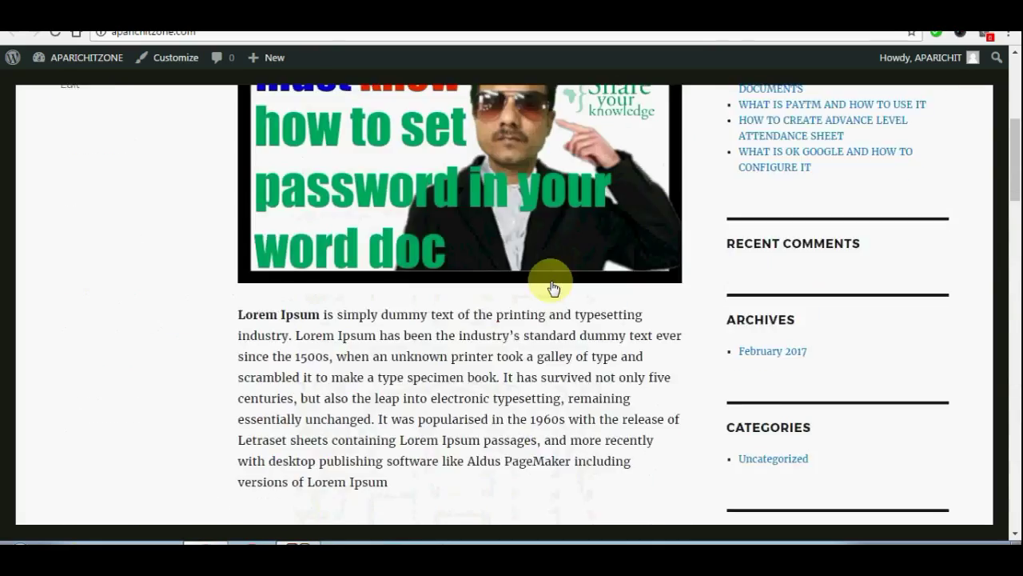
pyautogui.scroll(-10, 561, 279)
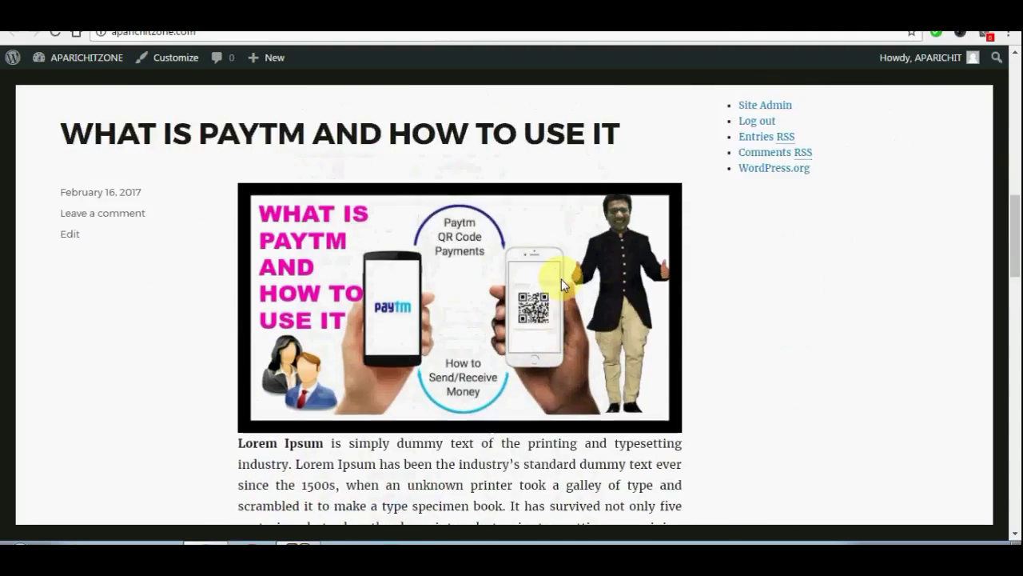
pyautogui.scroll(9, 561, 279)
pyautogui.scroll(1, 562, 279)
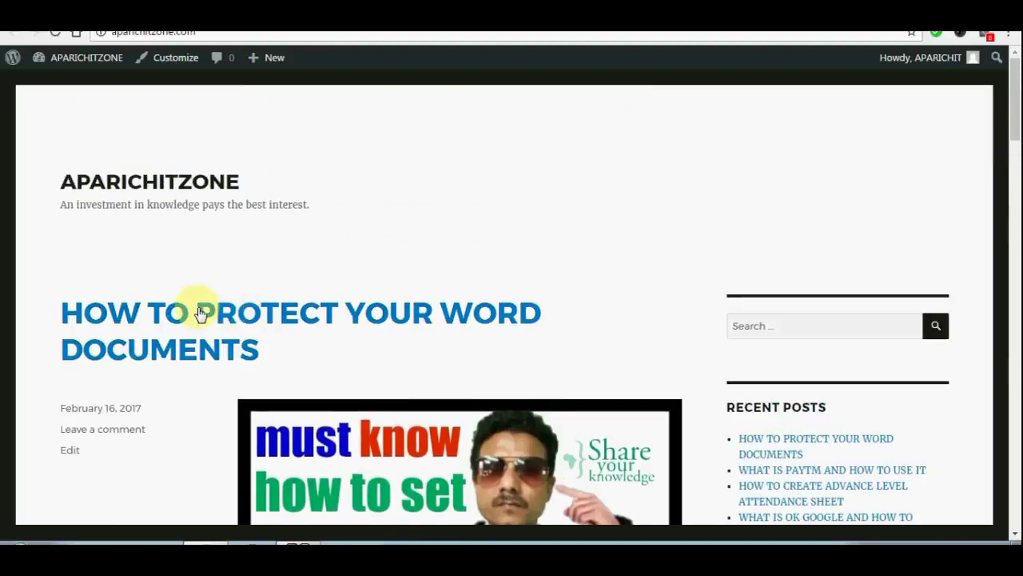
pyautogui.scroll(-2, 452, 325)
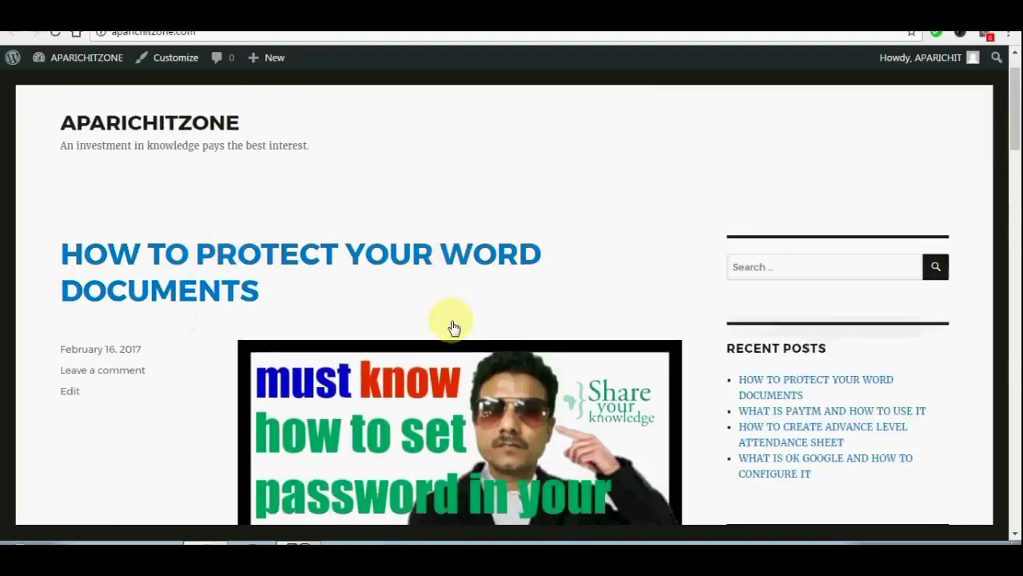
pyautogui.scroll(-3, 451, 320)
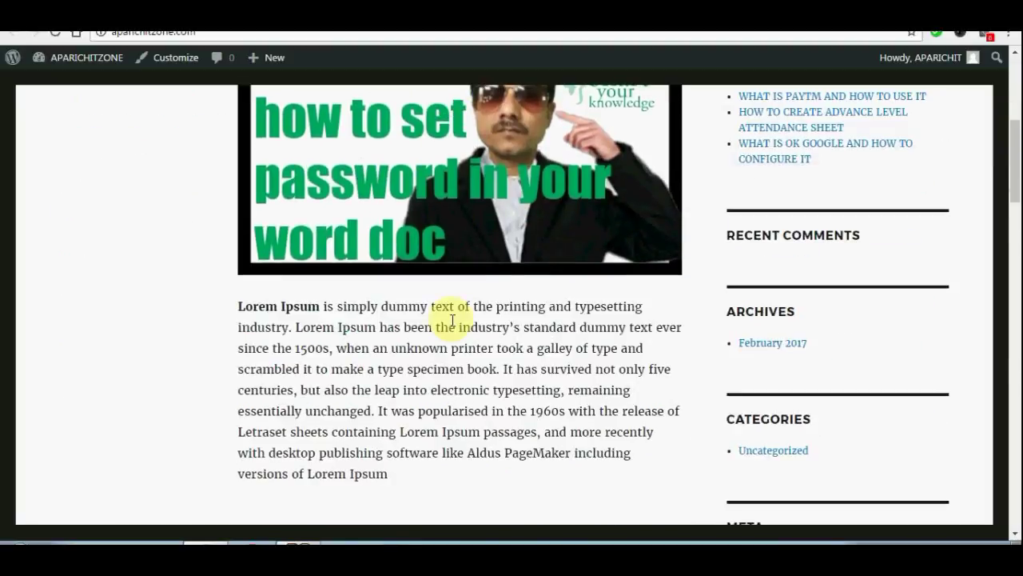
pyautogui.scroll(-4, 452, 320)
pyautogui.scroll(-1, 453, 320)
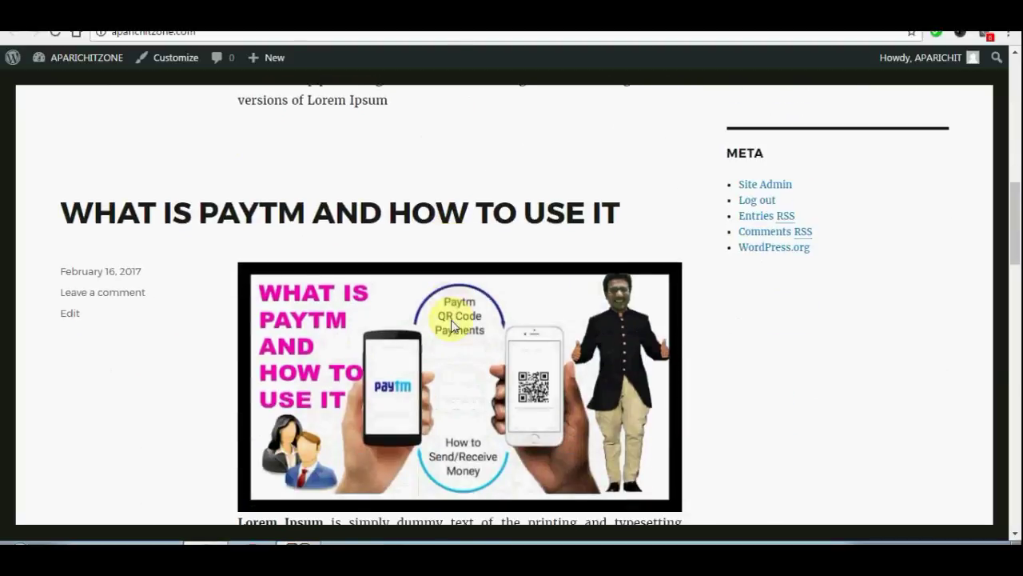
pyautogui.scroll(10, 416, 232)
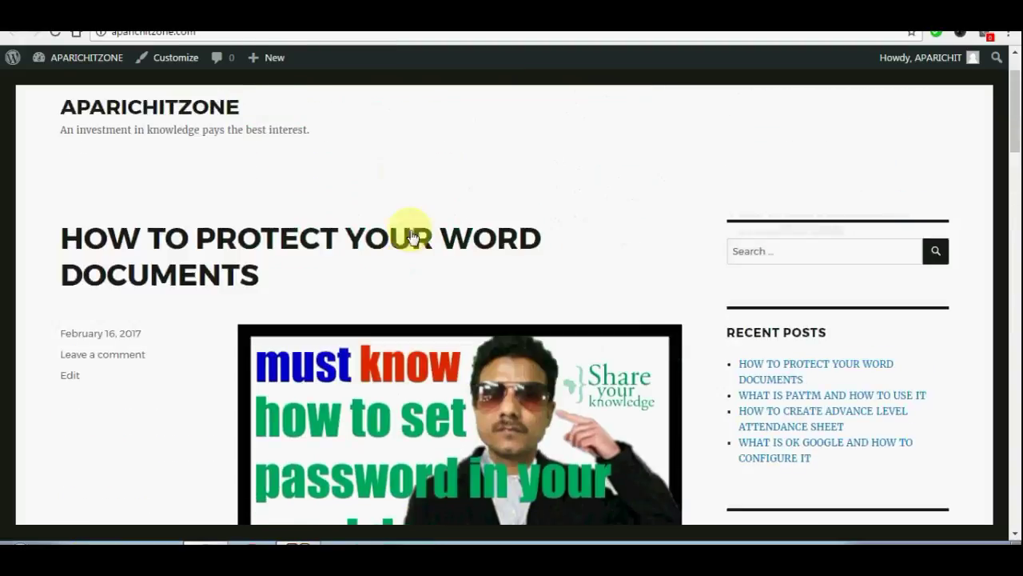
pyautogui.scroll(-10, 534, 316)
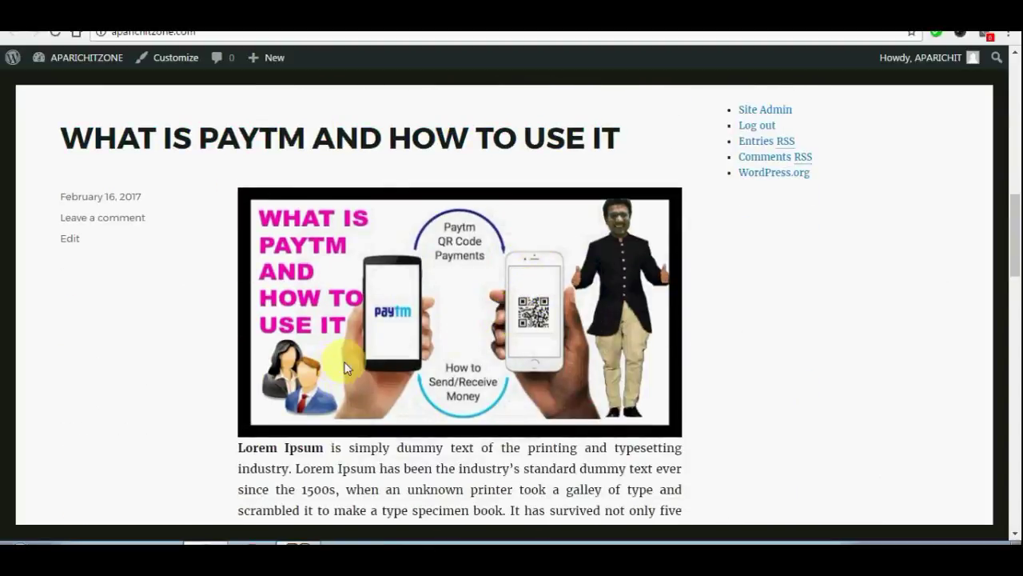
pyautogui.scroll(-6, 336, 372)
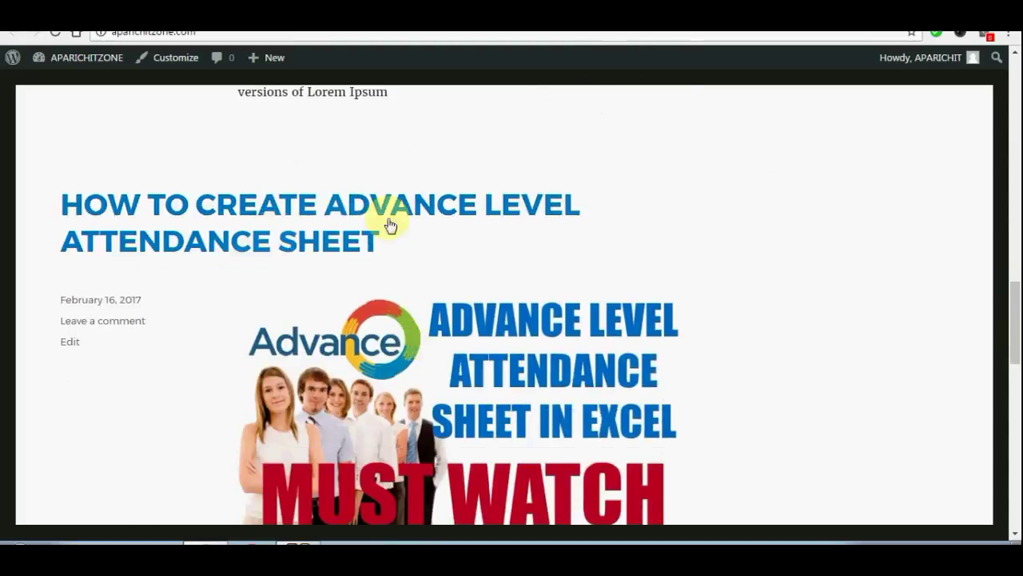
pyautogui.scroll(-8, 503, 357)
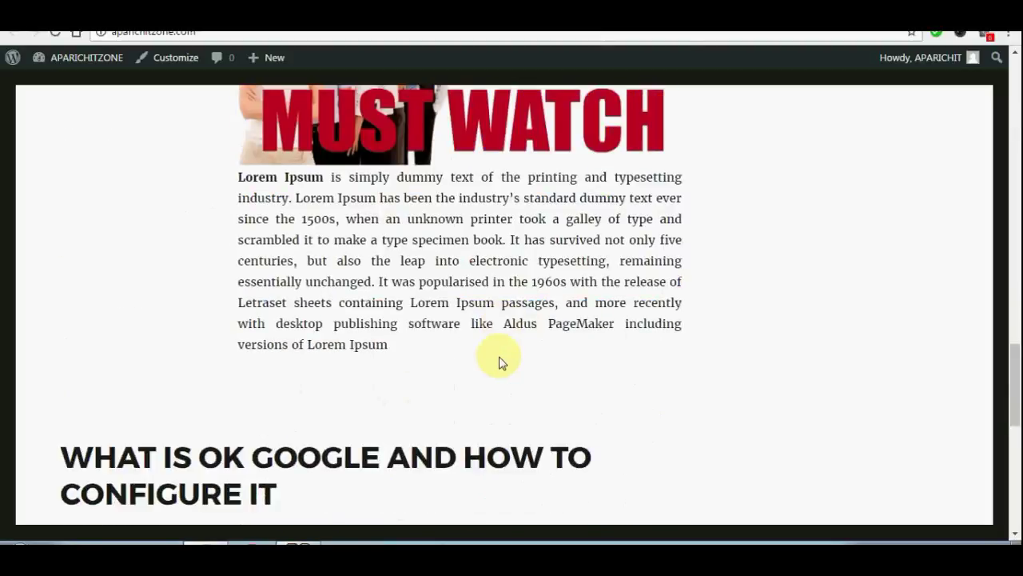
pyautogui.scroll(5, 442, 348)
pyautogui.scroll(12, 441, 348)
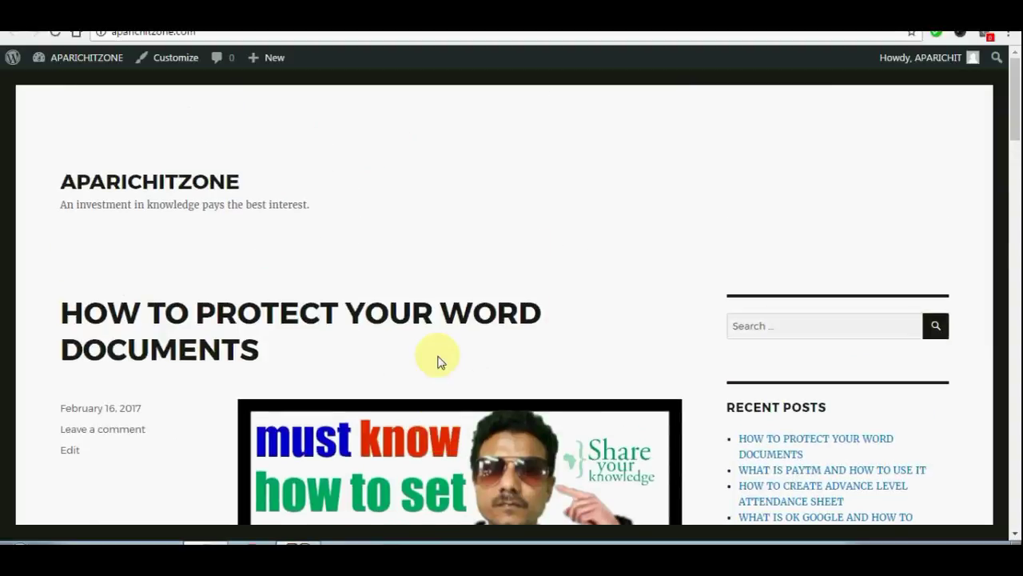
# - Examine the Recent Posts list beside the newest post on the front page
pyautogui.scroll(-4, 555, 330)
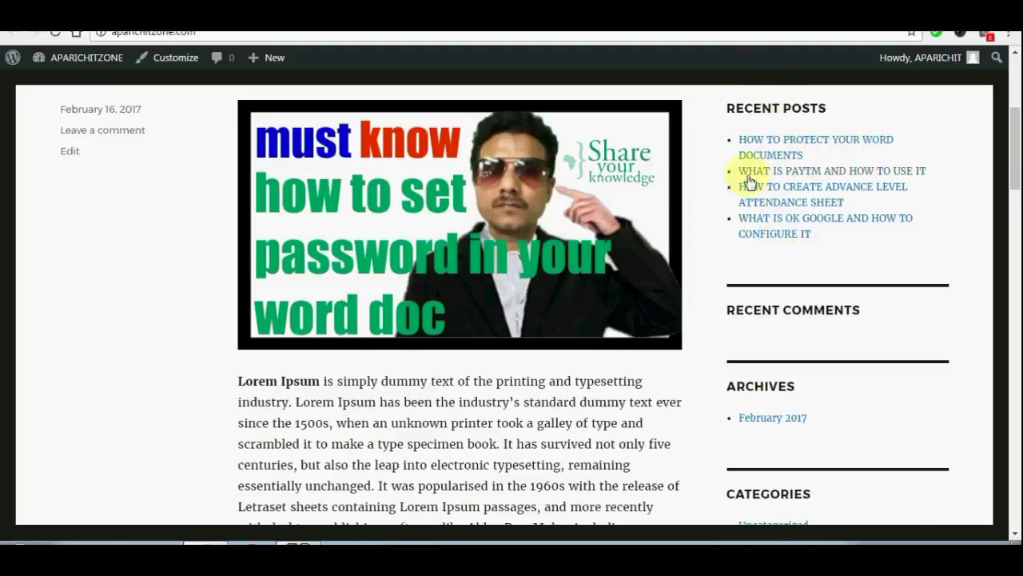
pyautogui.scroll(3, 788, 236)
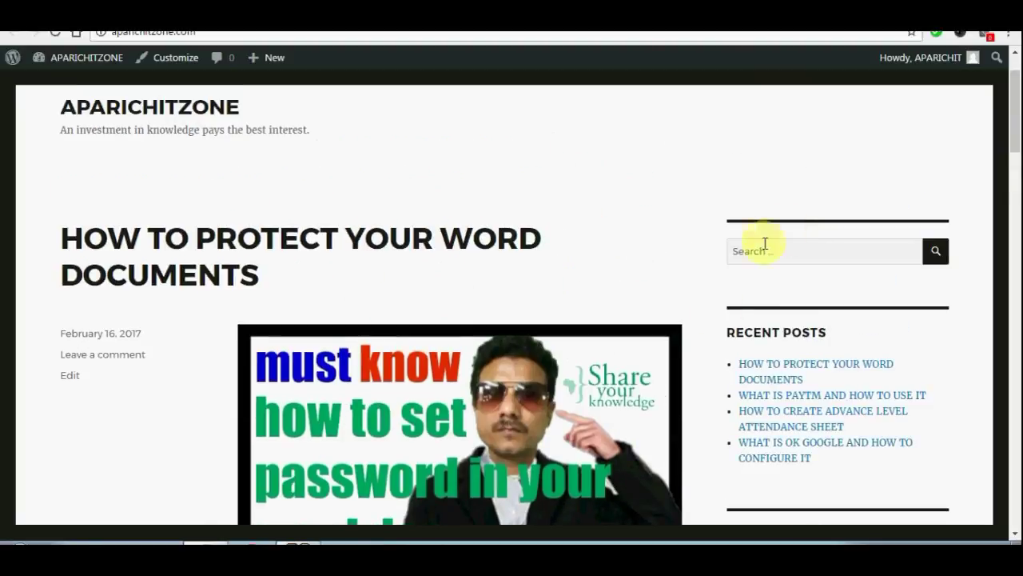
pyautogui.scroll(-3, 586, 343)
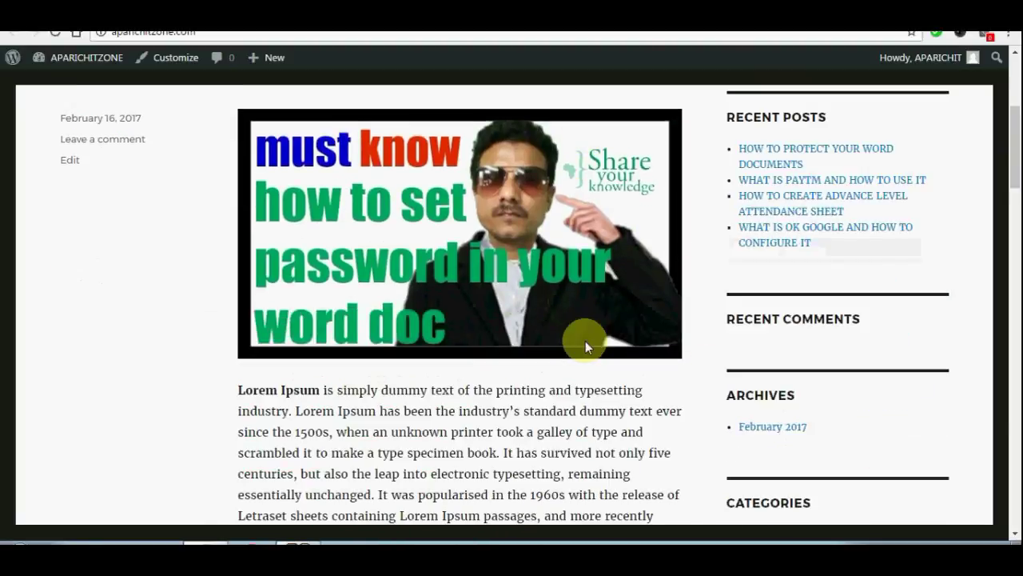
pyautogui.scroll(2, 783, 231)
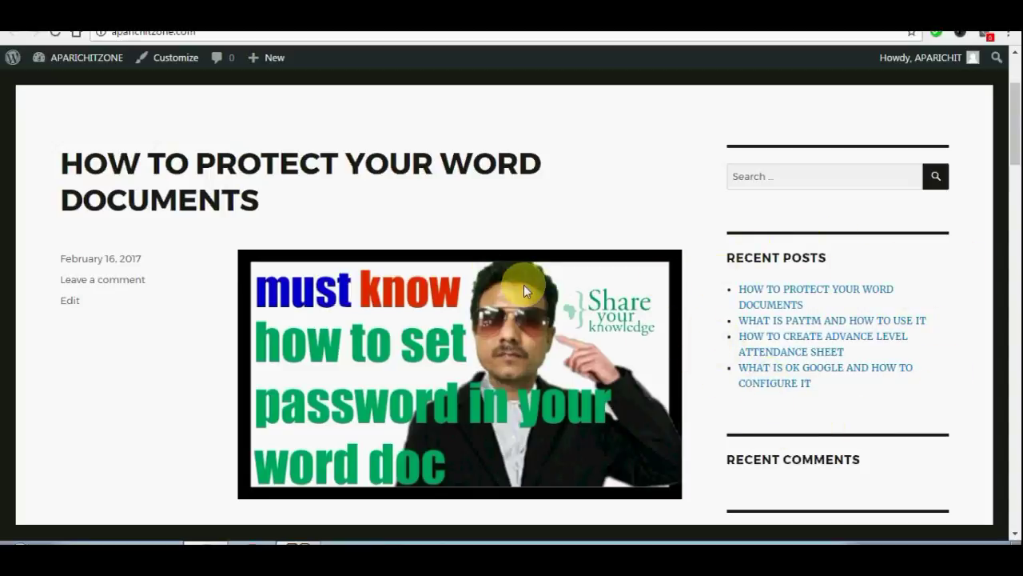
pyautogui.scroll(2, 410, 340)
pyautogui.scroll(-4, 542, 338)
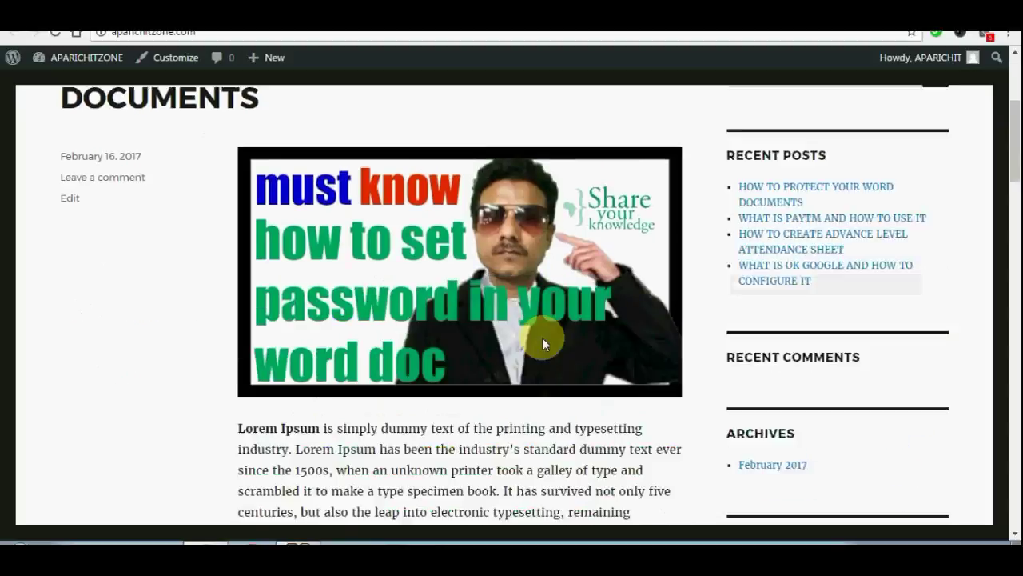
pyautogui.scroll(4, 531, 338)
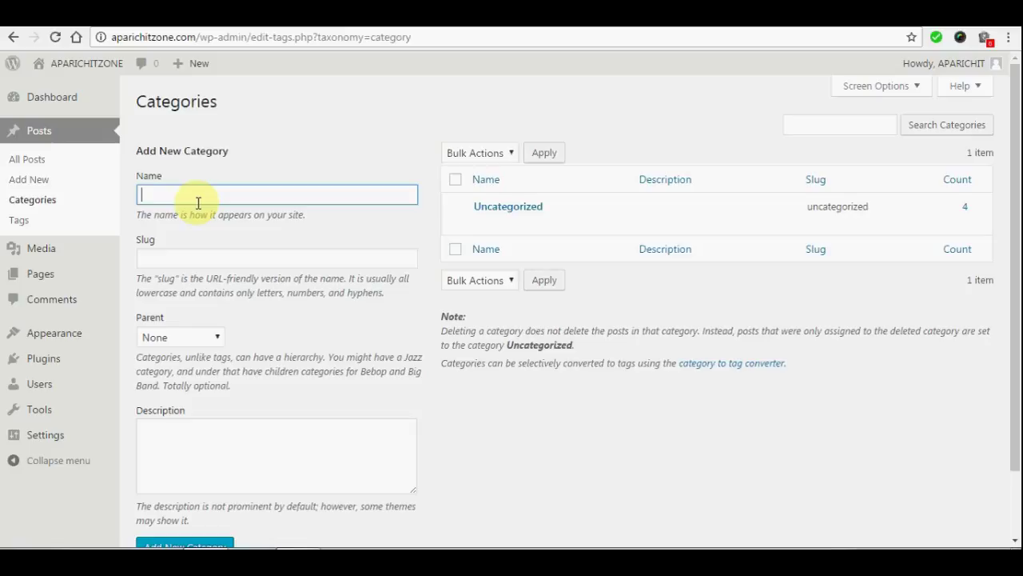
# - Name the new post category MICROSOFTWORD TUTORIALS and go to its slug field
pyautogui.click(239, 194)
pyautogui.write('SOFTWOR')
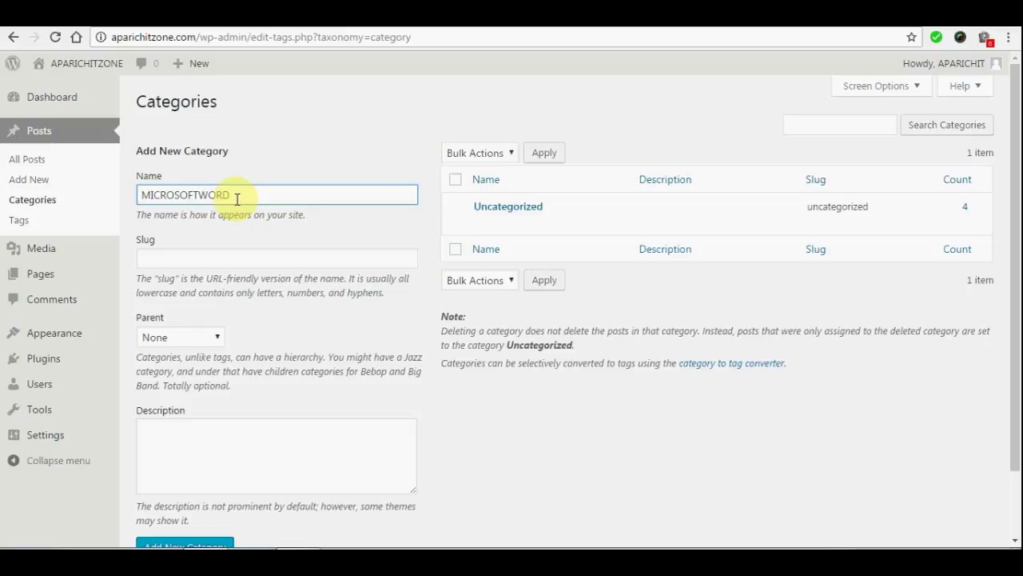
pyautogui.write('D TUTORIALS')
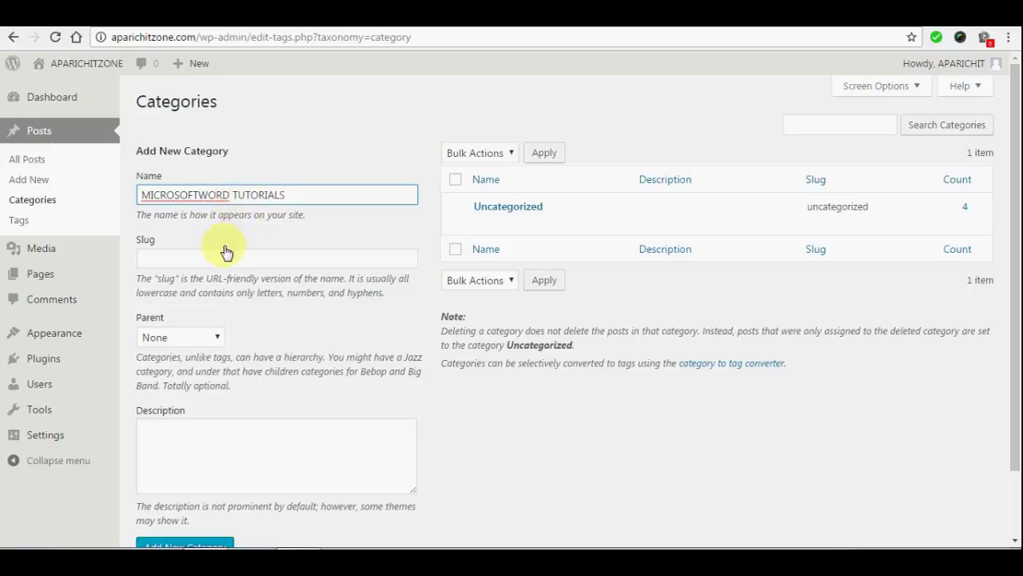
pyautogui.click(190, 257)
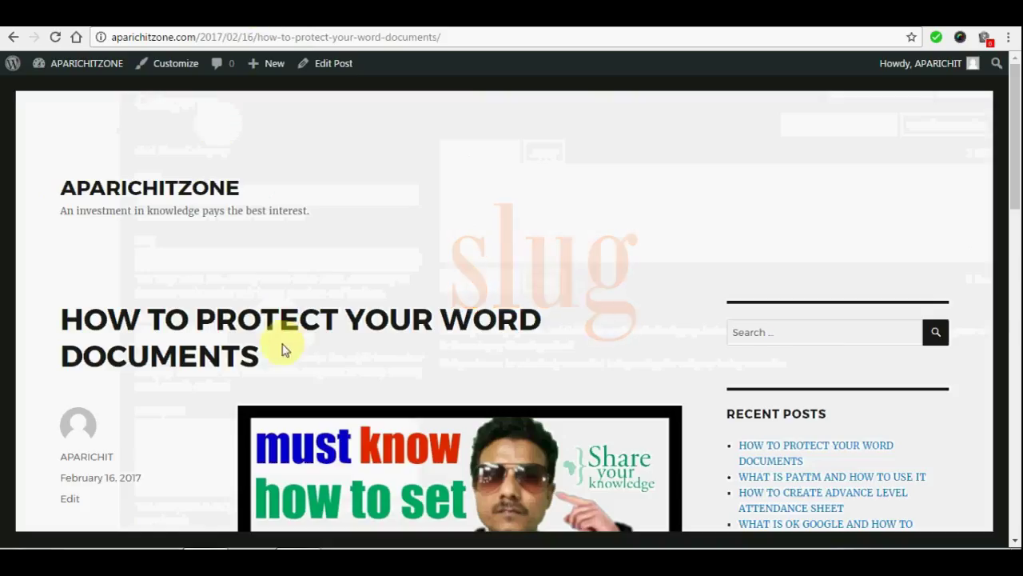
# - Examine the HOW TO PROTECT YOUR WORD DOCUMENTS post page and highlight the part of its web address after the domain
pyautogui.scroll(-3, 288, 328)
pyautogui.scroll(3, 272, 330)
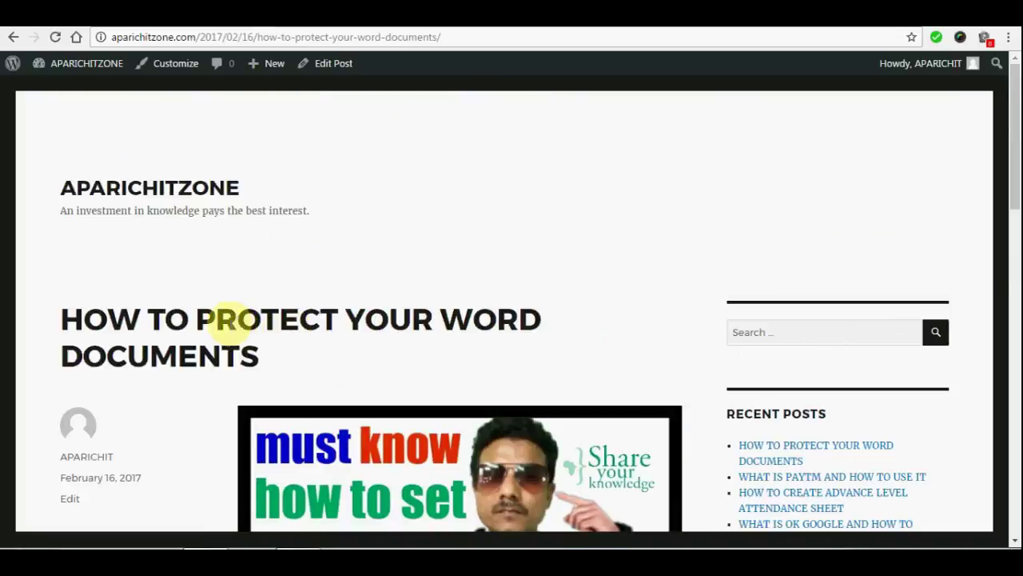
pyautogui.scroll(-1, 279, 311)
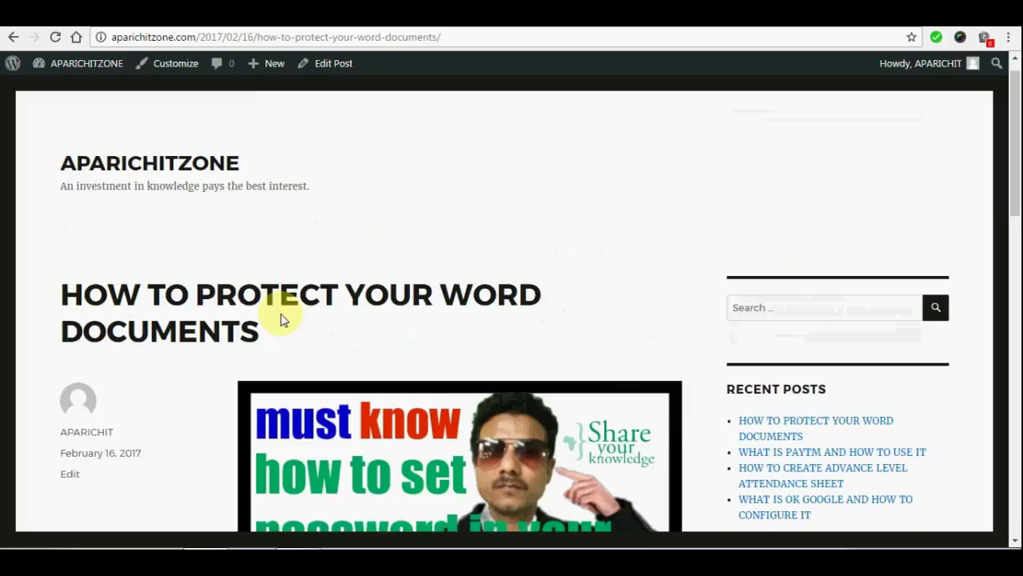
pyautogui.scroll(1, 283, 319)
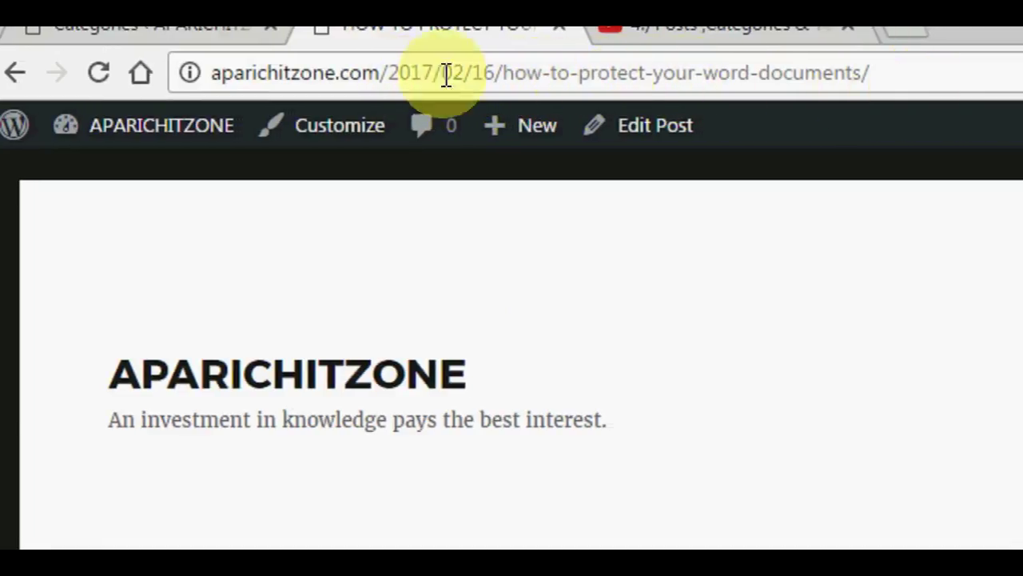
pyautogui.click(438, 76)
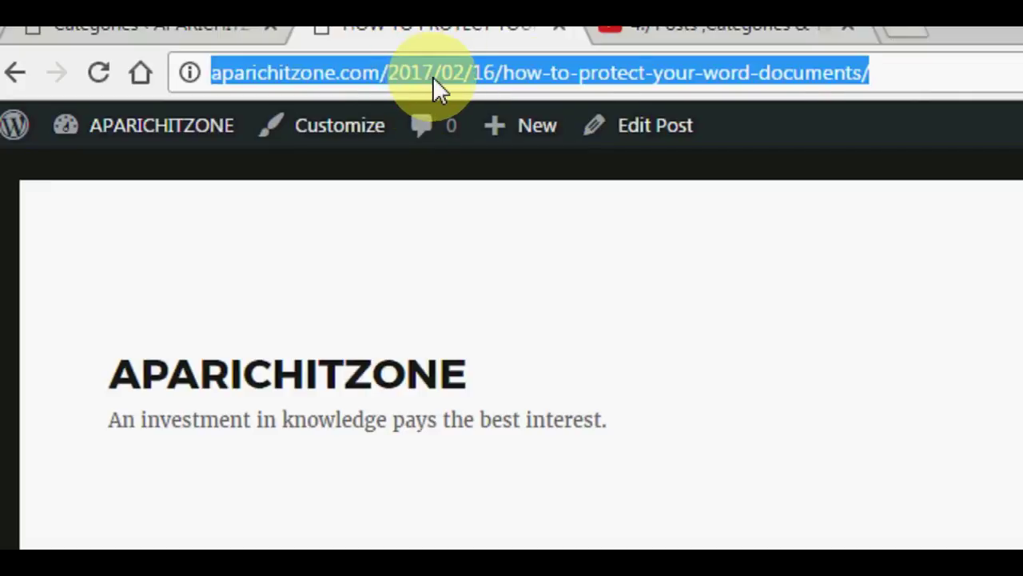
pyautogui.moveTo(879, 74); pyautogui.dragTo(379, 87)
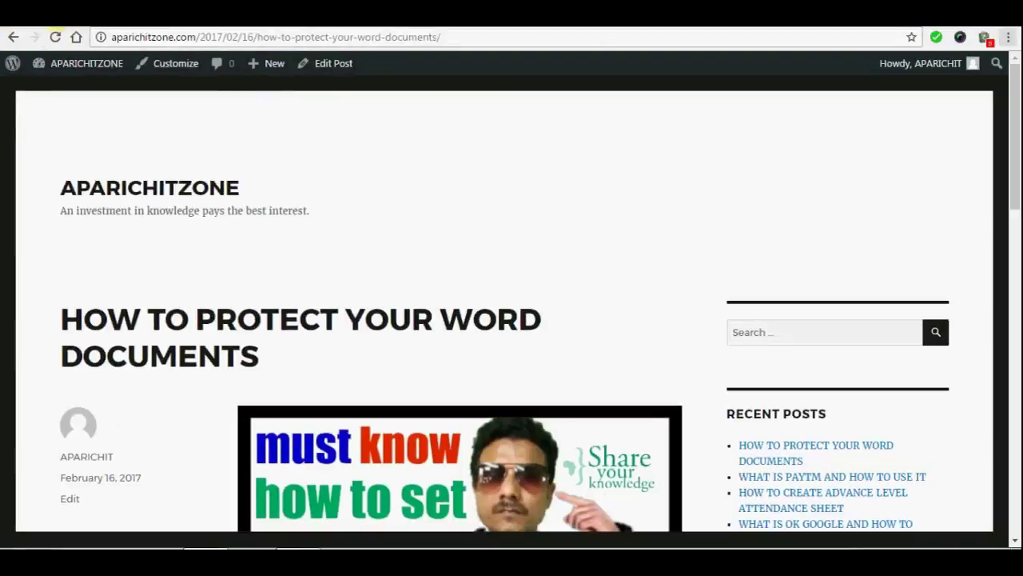
# - Return to the new category form and set the slug to msword_post
pyautogui.click(116, 29)
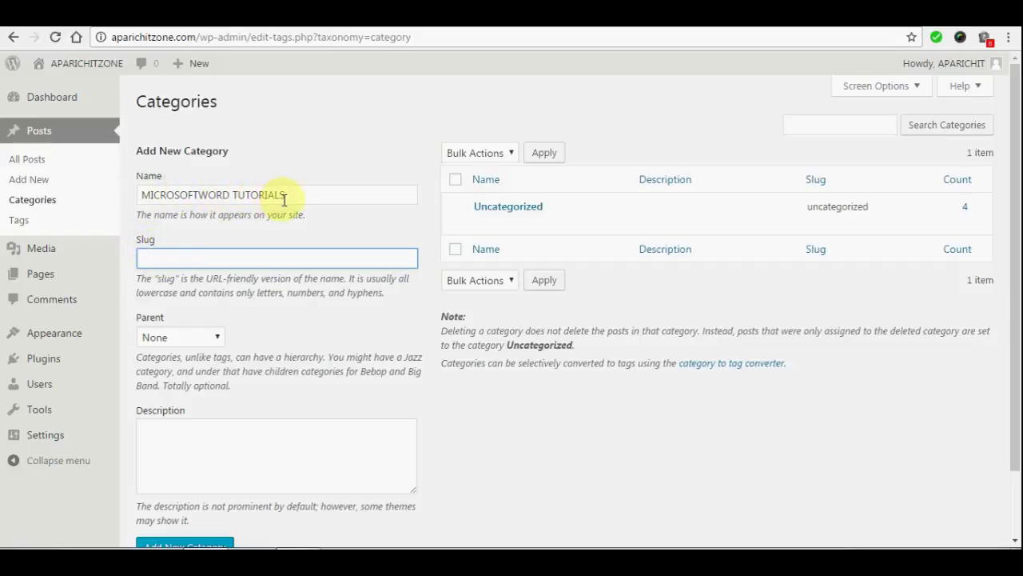
pyautogui.click(180, 257)
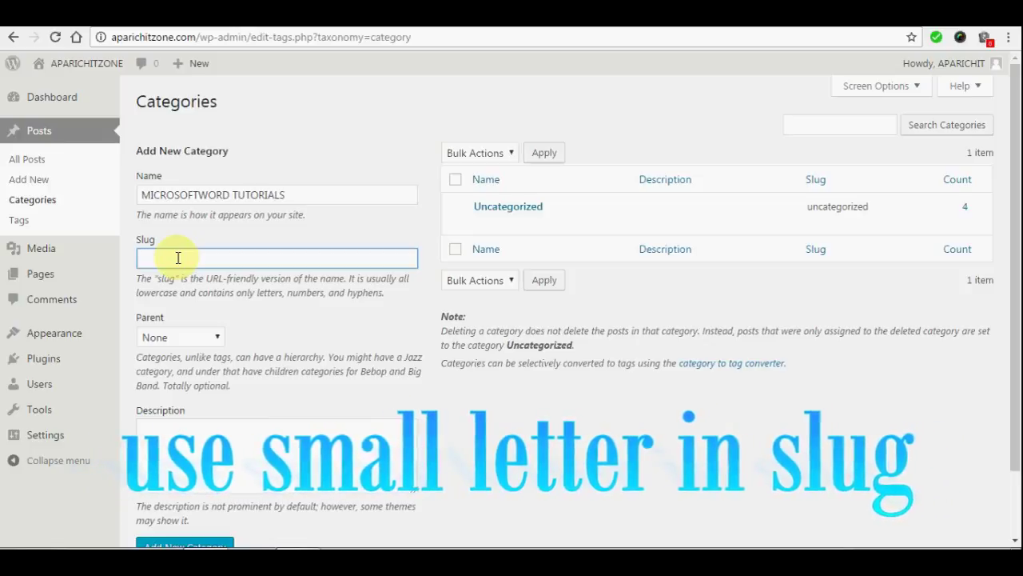
pyautogui.write('msword_post')
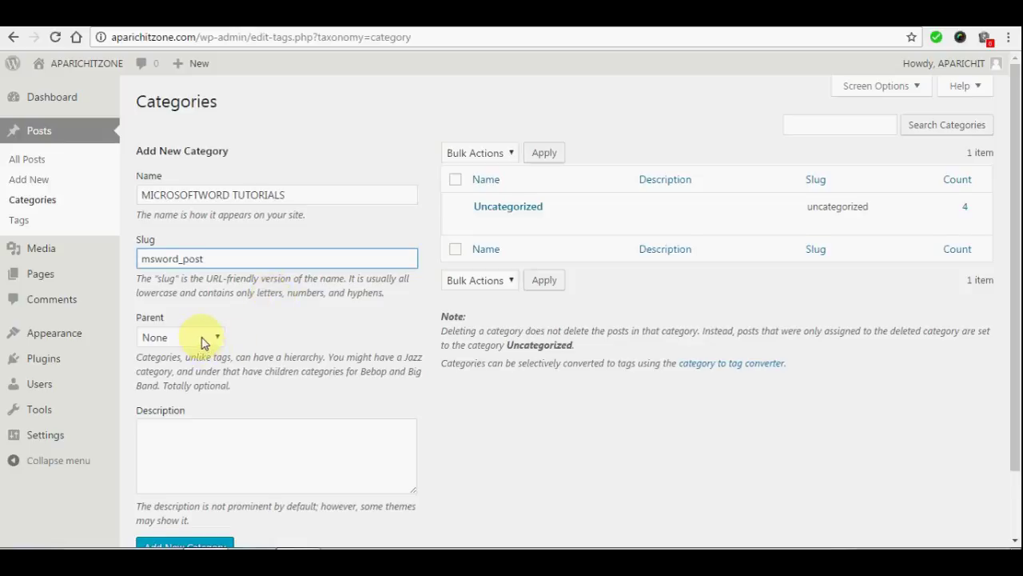
# - Enter the description THIS IS ALL ABOUT MICROSOFT WORD TUTORIALS and add the new category
pyautogui.scroll(-2, 201, 342)
pyautogui.click(185, 369)
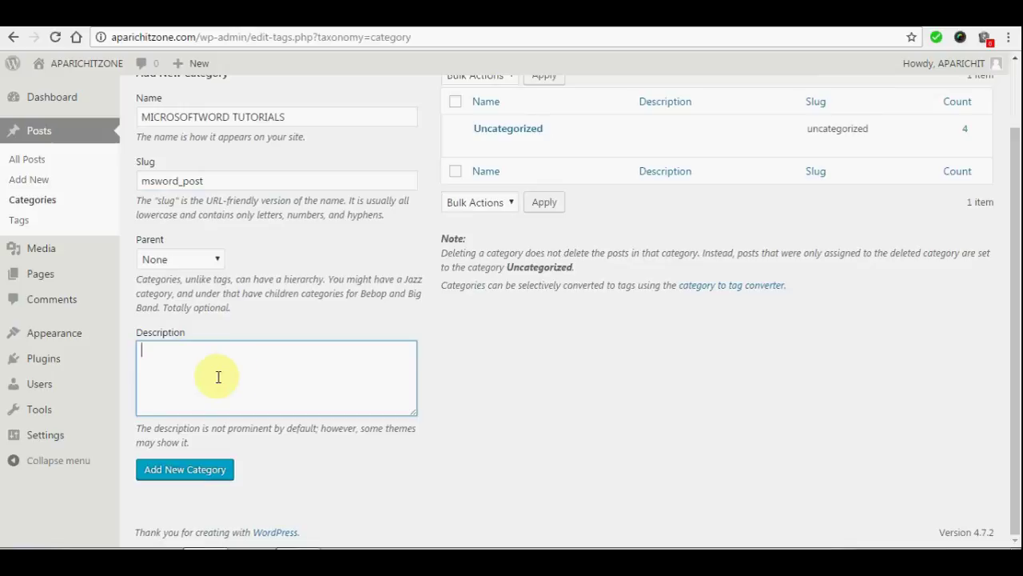
pyautogui.write('THIS IS ALL ABOUT')
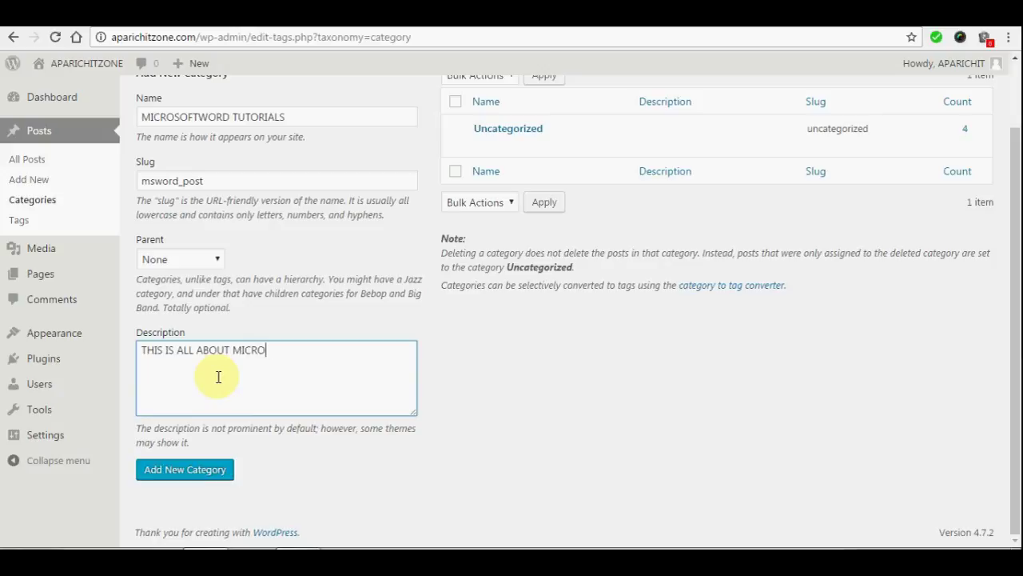
pyautogui.write('MICROSOFT WORD TUTORIALS')
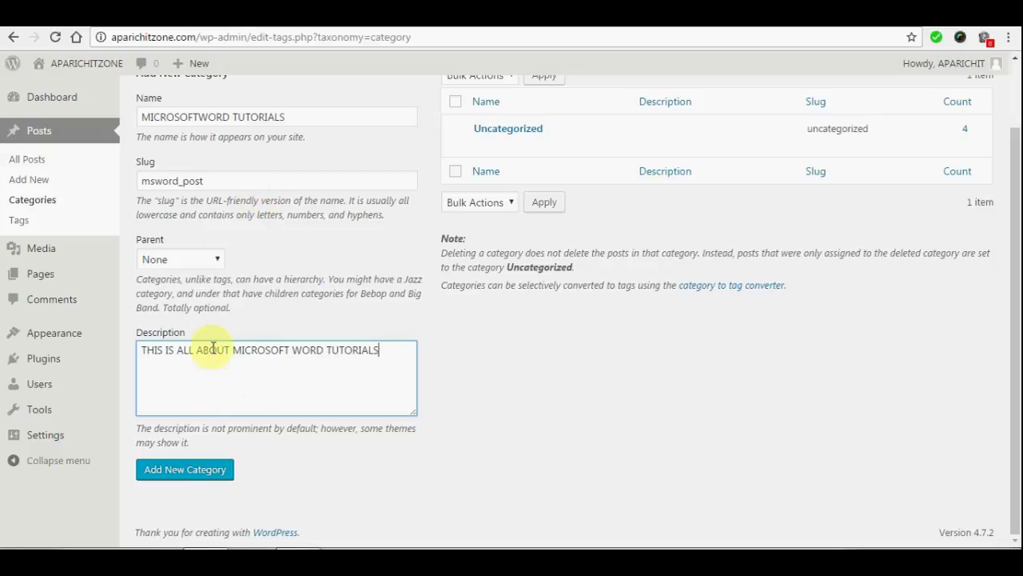
pyautogui.click(180, 480)
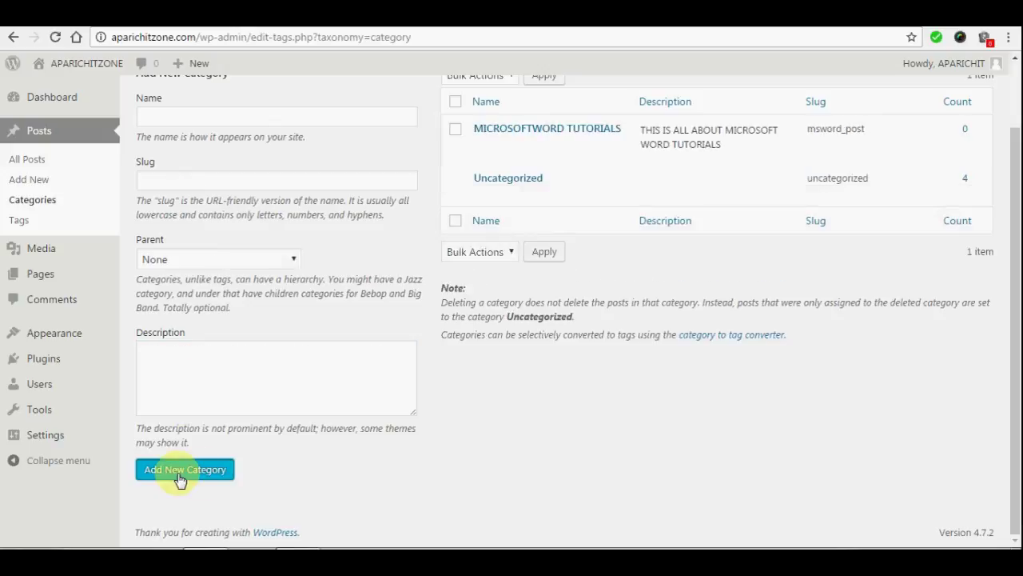
# - Examine the categories list, checking each category's name, description and slug
pyautogui.scroll(1, 518, 406)
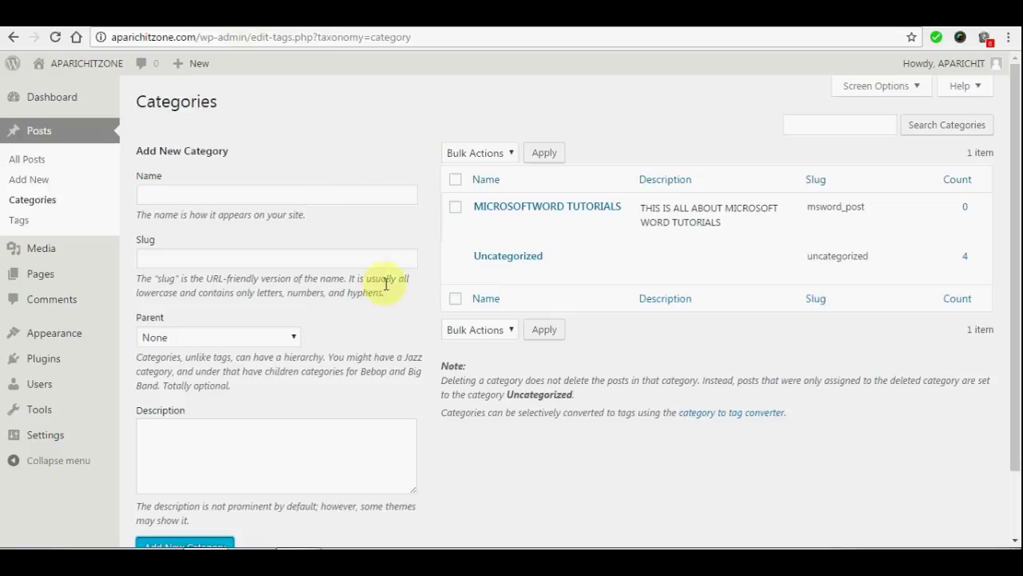
pyautogui.scroll(-1, 377, 304)
pyautogui.scroll(1, 374, 305)
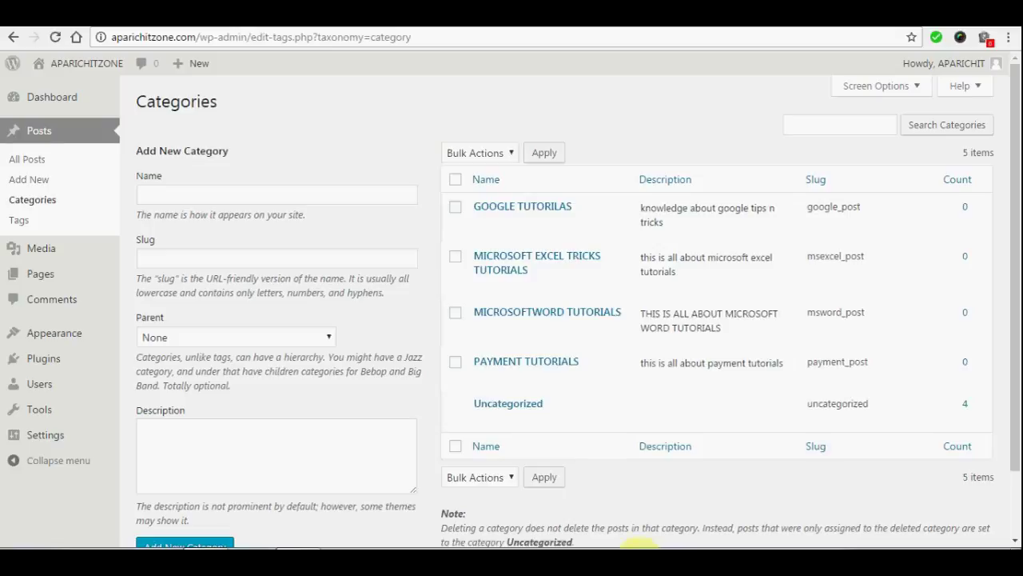
pyautogui.moveTo(594, 206)
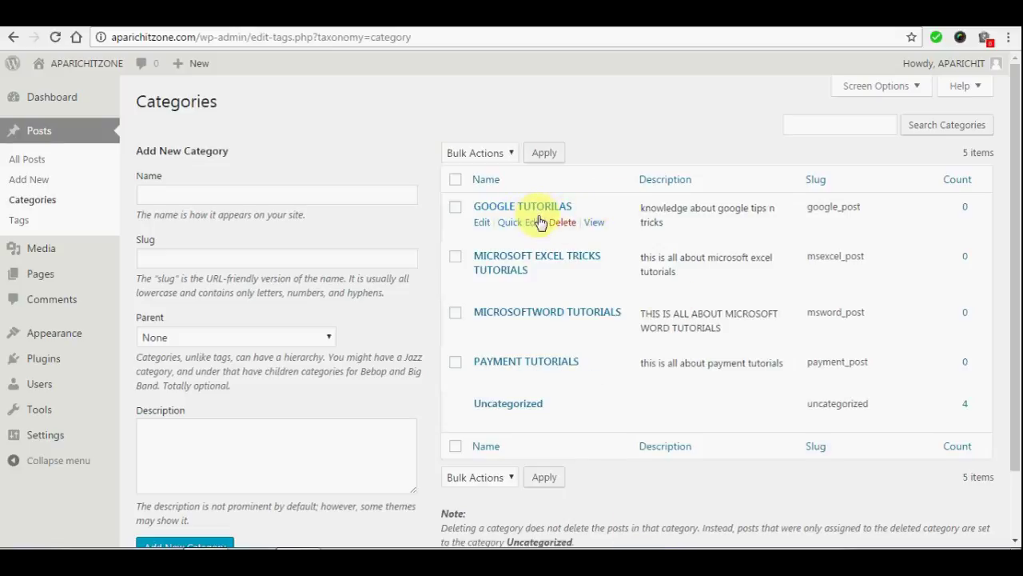
pyautogui.moveTo(487, 419)
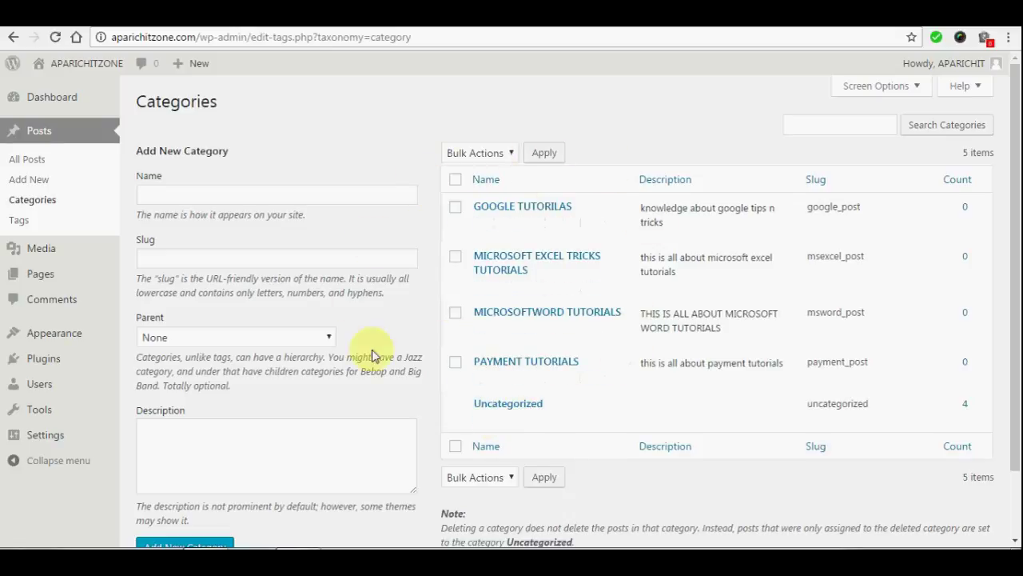
pyautogui.moveTo(548, 215)
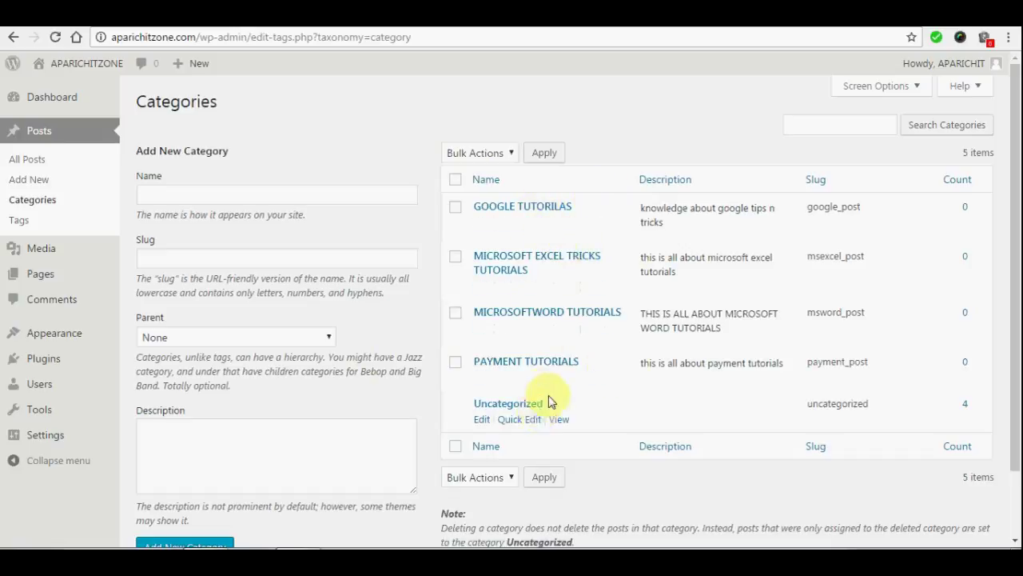
pyautogui.moveTo(548, 341)
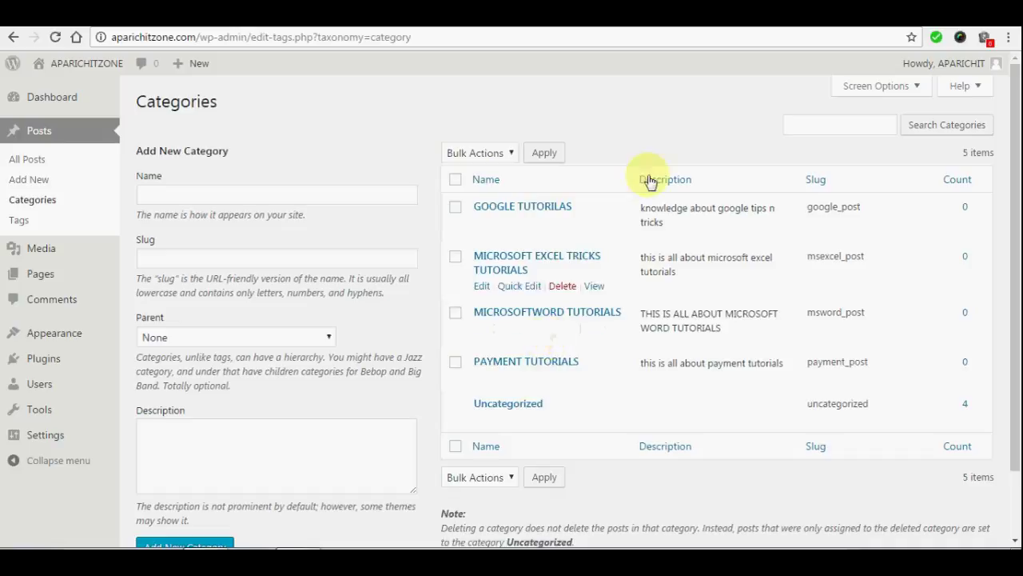
# - Open the HOW TO PROTECT YOUR WORD DOCUMENTS post for editing and remove it from the Uncategorized category
pyautogui.click(25, 160)
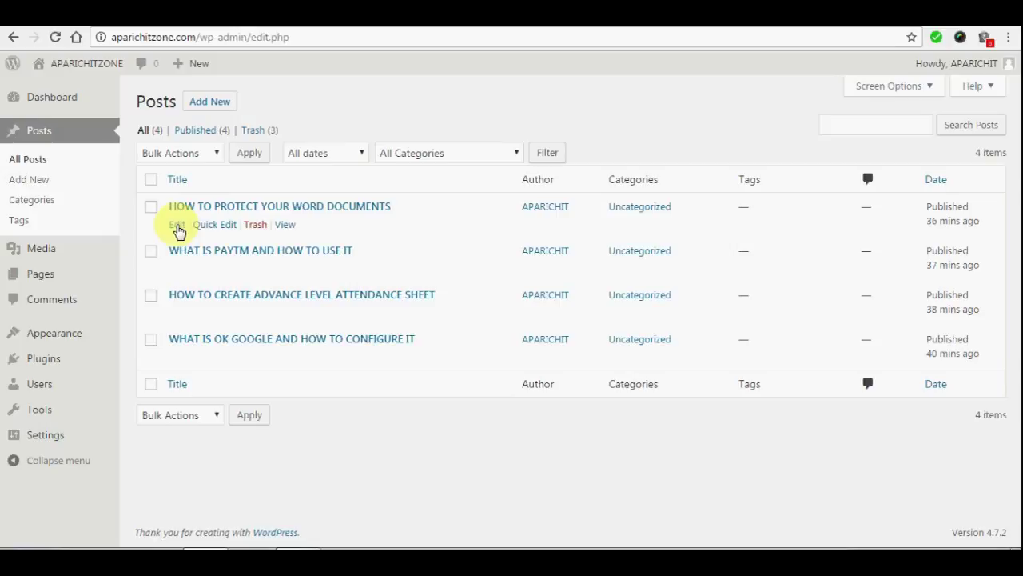
pyautogui.click(177, 227)
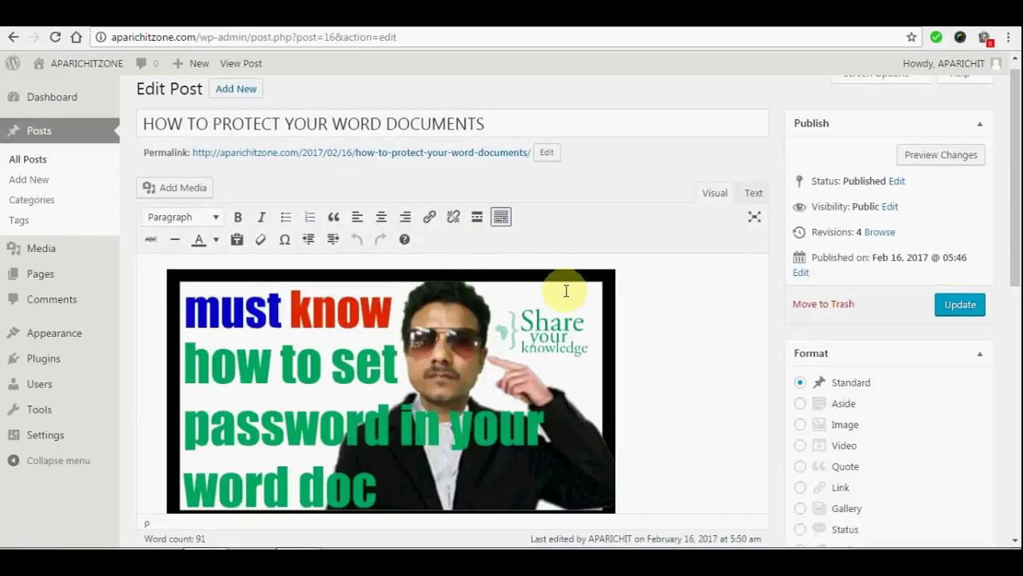
pyautogui.scroll(-4, 560, 292)
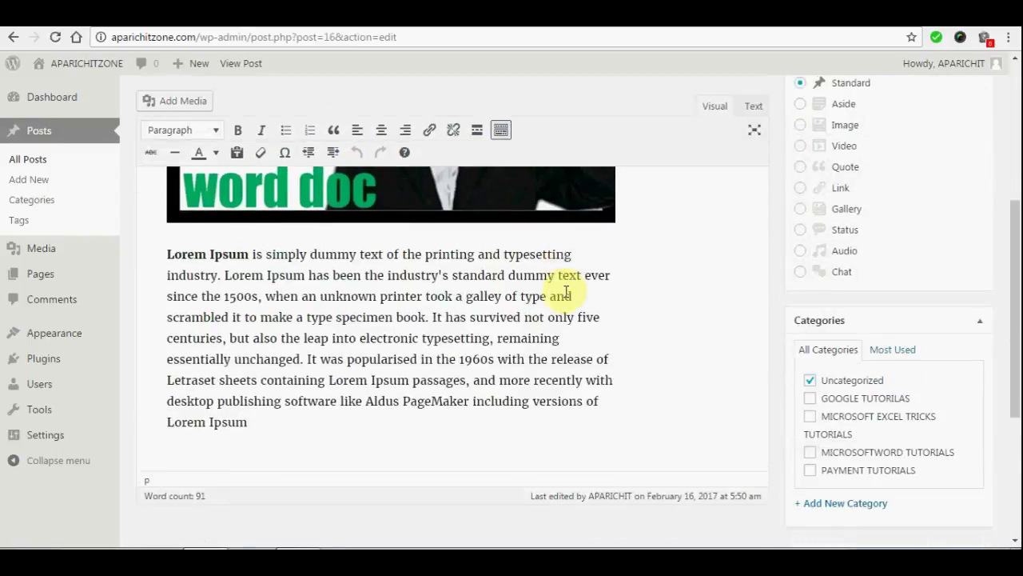
pyautogui.scroll(-3, 566, 292)
pyautogui.scroll(1, 567, 292)
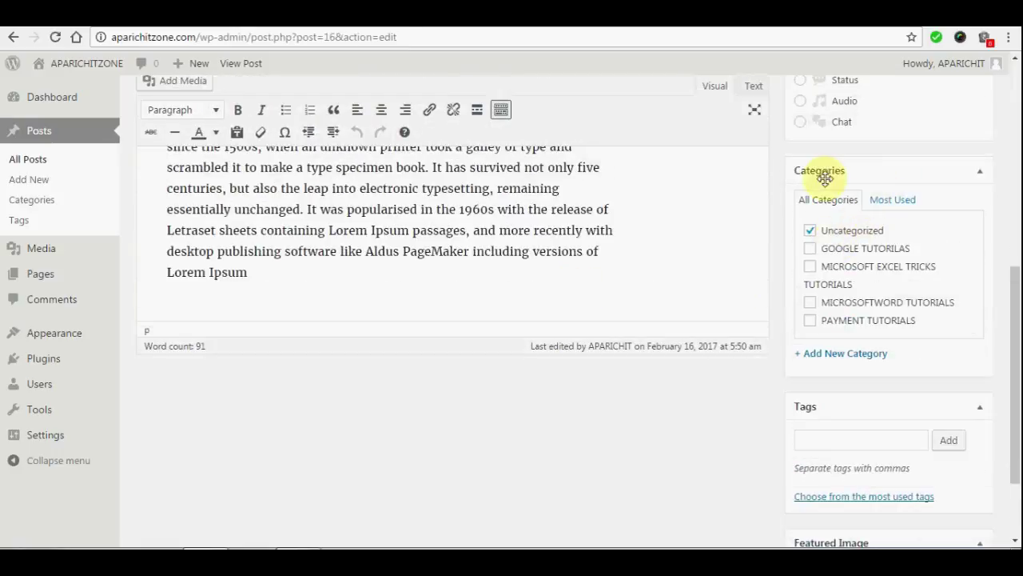
pyautogui.click(896, 205)
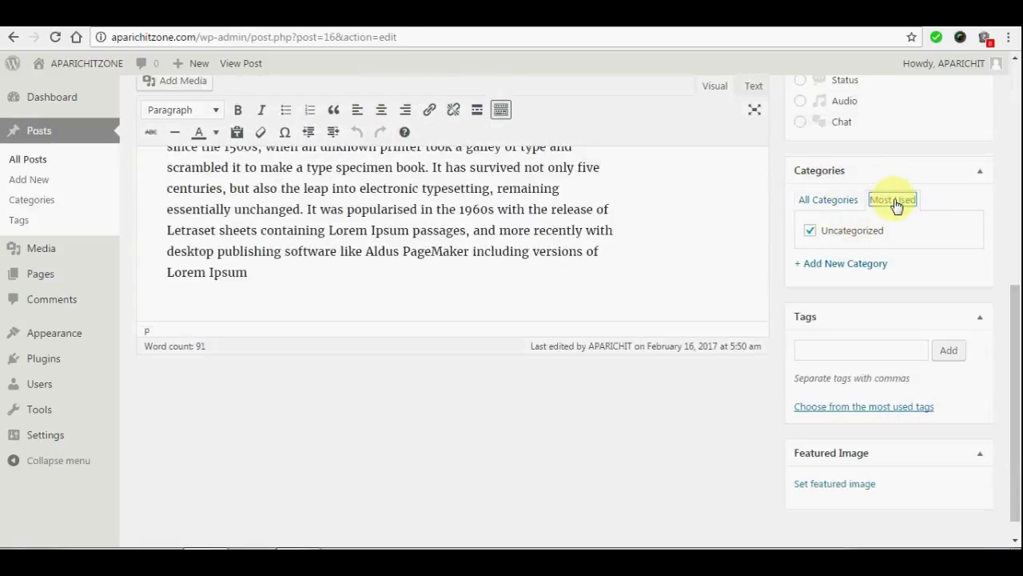
pyautogui.click(831, 201)
pyautogui.click(810, 230)
# - Assign the post to the MICROSOFTWORD TUTORIALS category and update it
pyautogui.scroll(6, 601, 235)
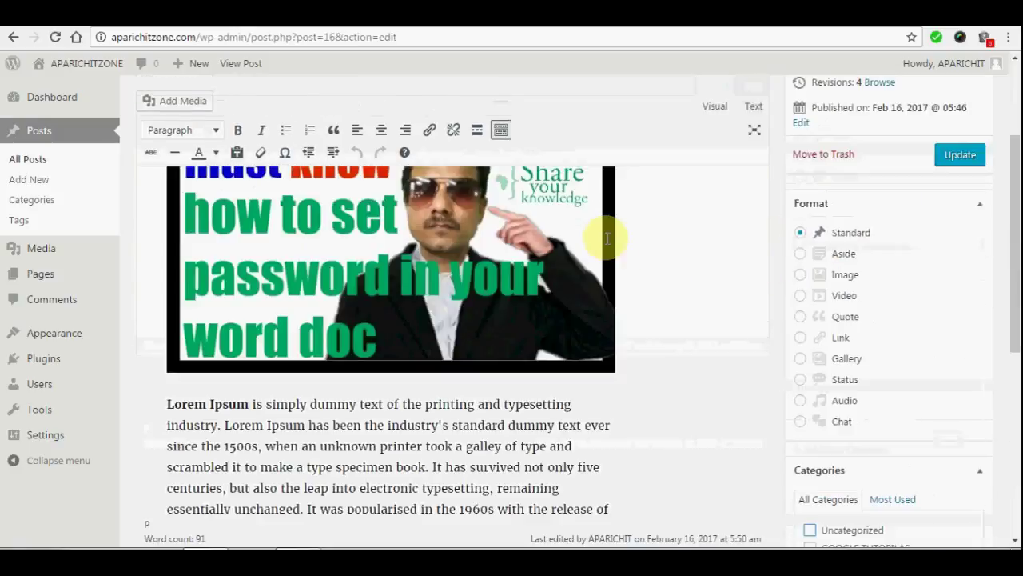
pyautogui.scroll(-5, 402, 149)
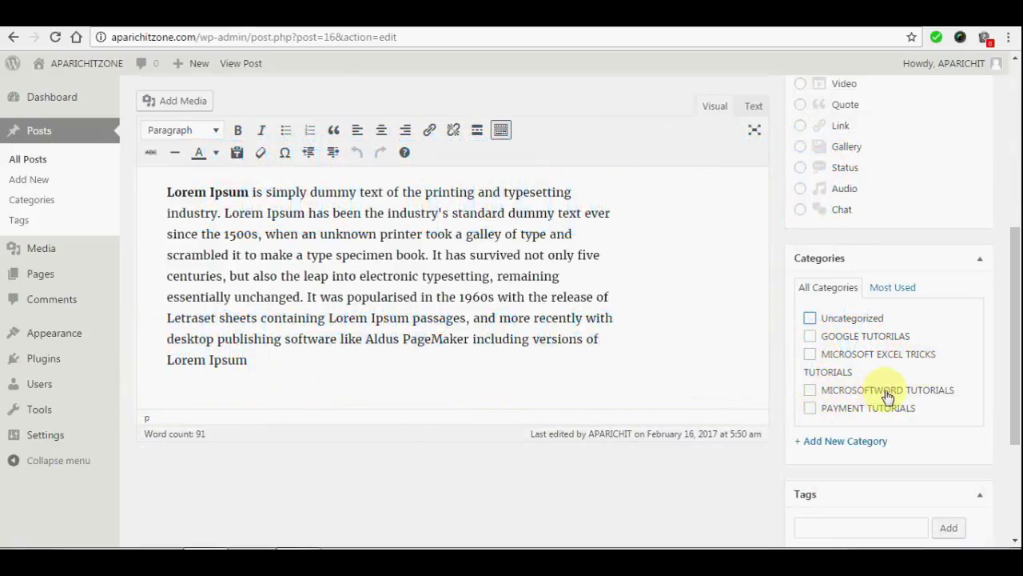
pyautogui.click(810, 391)
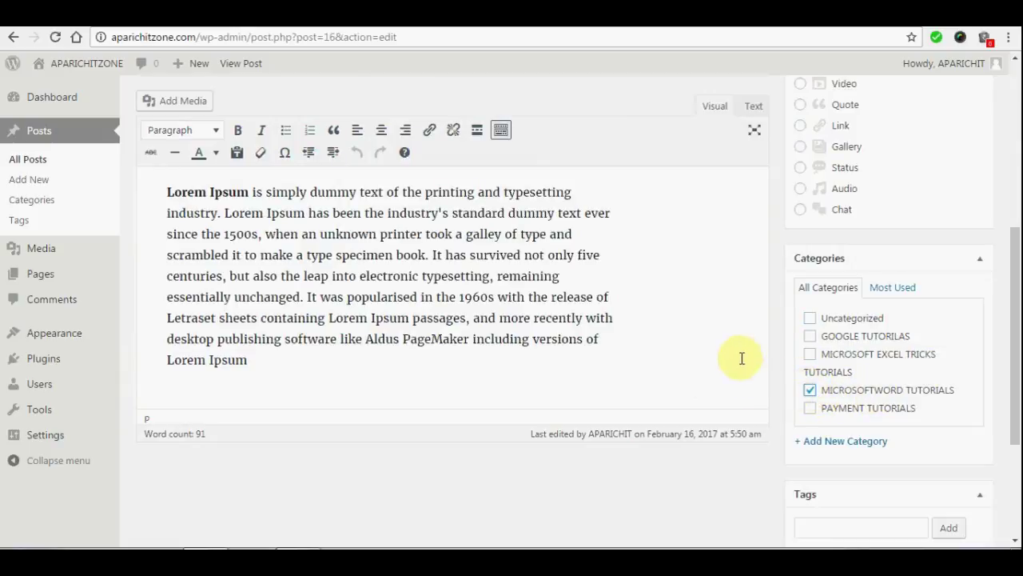
pyautogui.scroll(-3, 739, 368)
pyautogui.scroll(5, 739, 367)
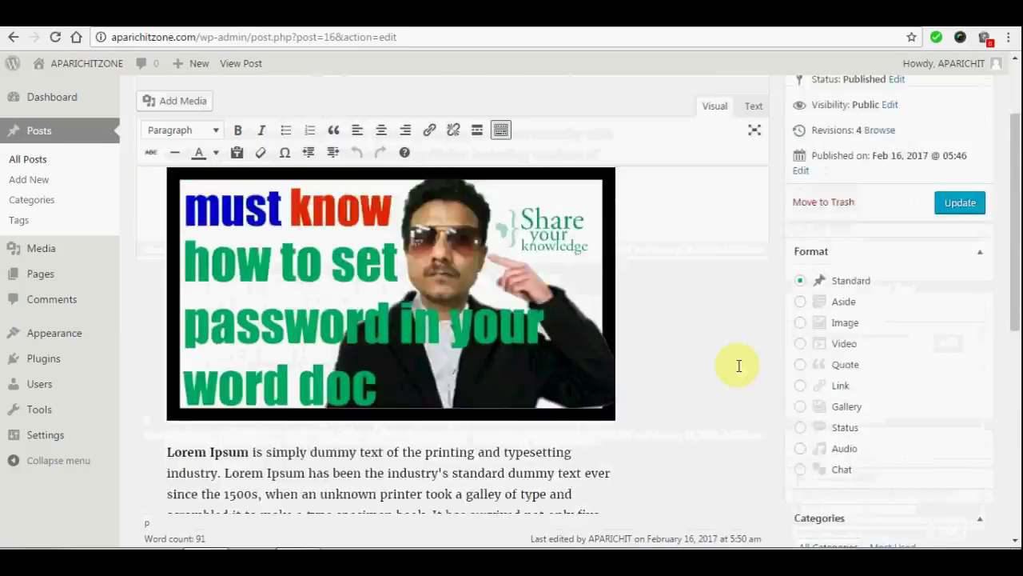
pyautogui.click(956, 322)
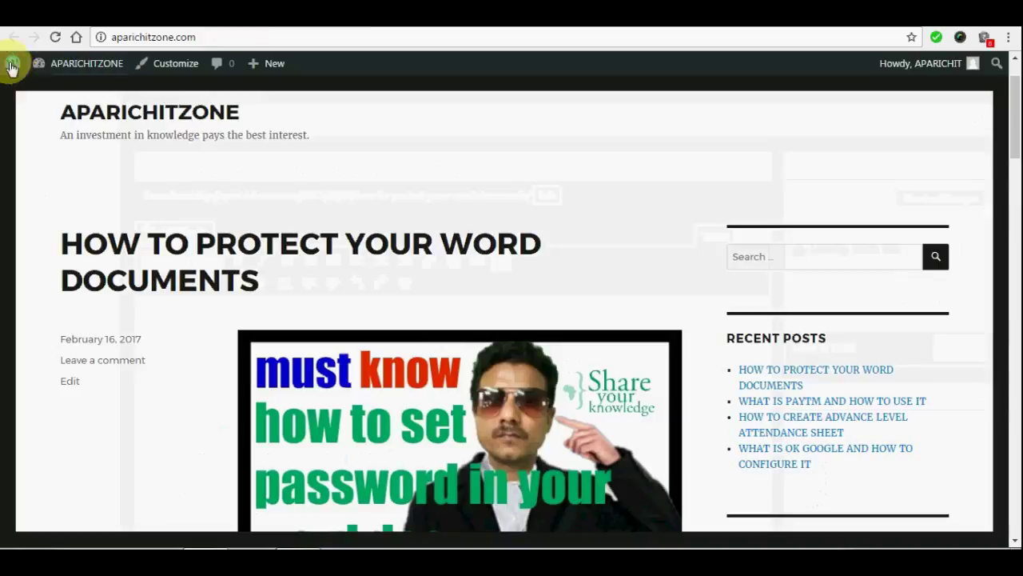
# - Reload the live front page and view the MICROSOFTWORD TUTORIALS category page through the newest post's category link
pyautogui.click(53, 38)
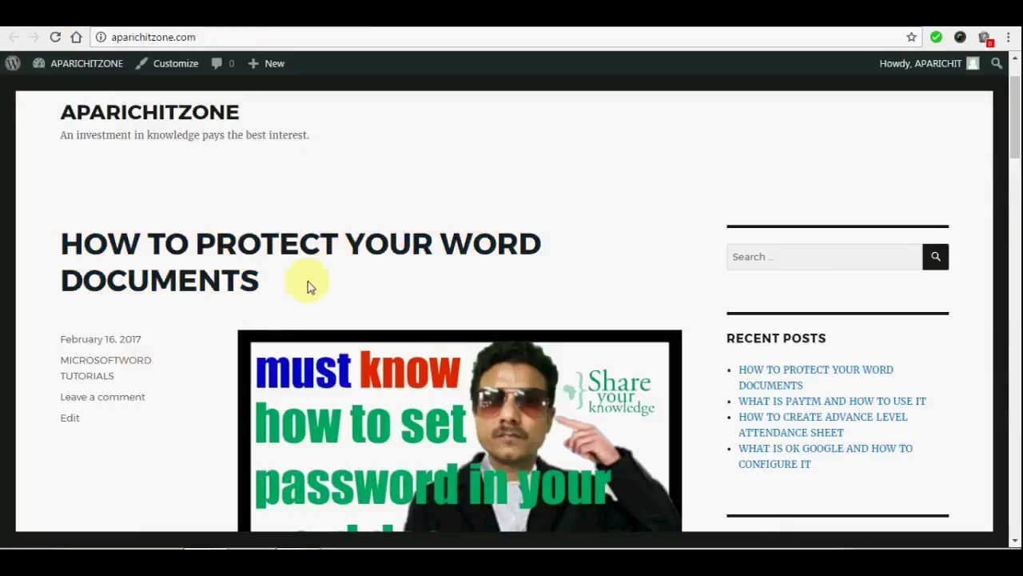
pyautogui.scroll(-2, 256, 296)
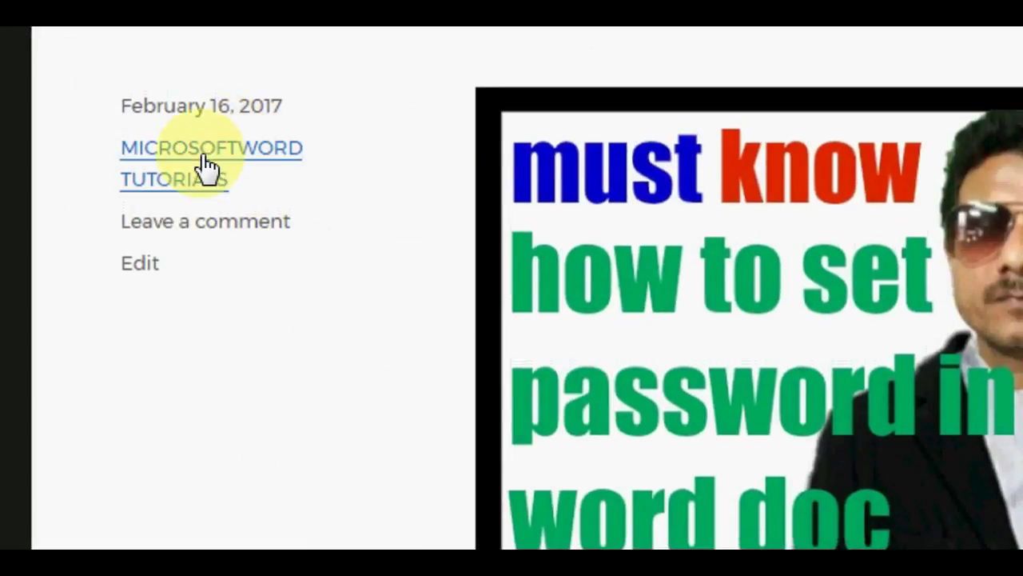
pyautogui.click(207, 166)
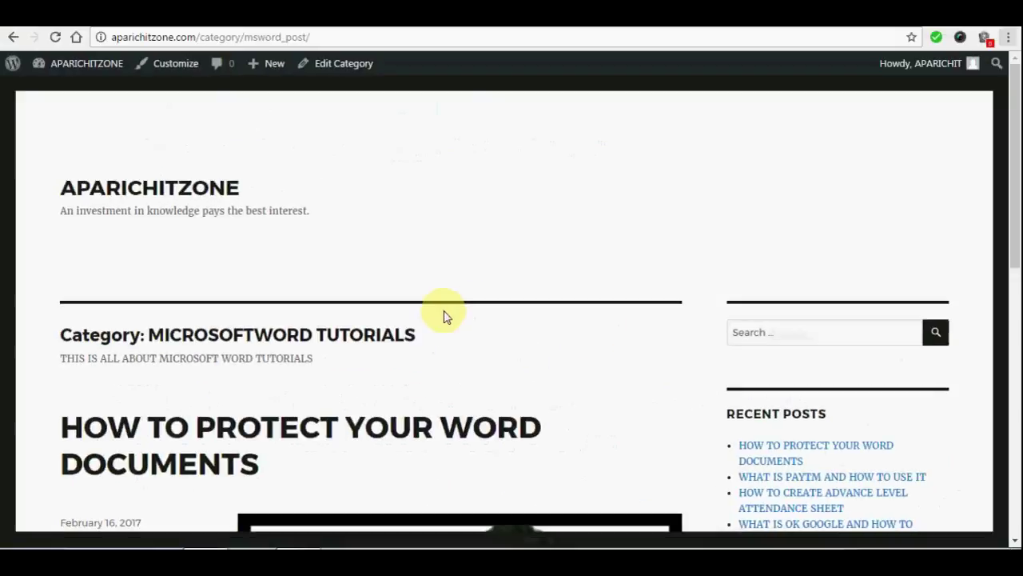
pyautogui.scroll(-2, 447, 317)
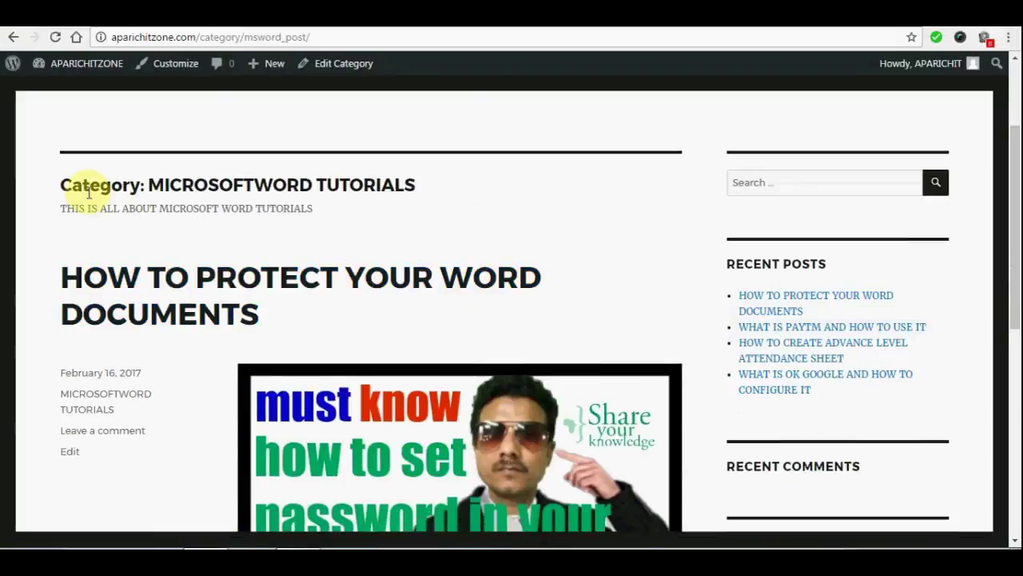
pyautogui.scroll(2, 325, 318)
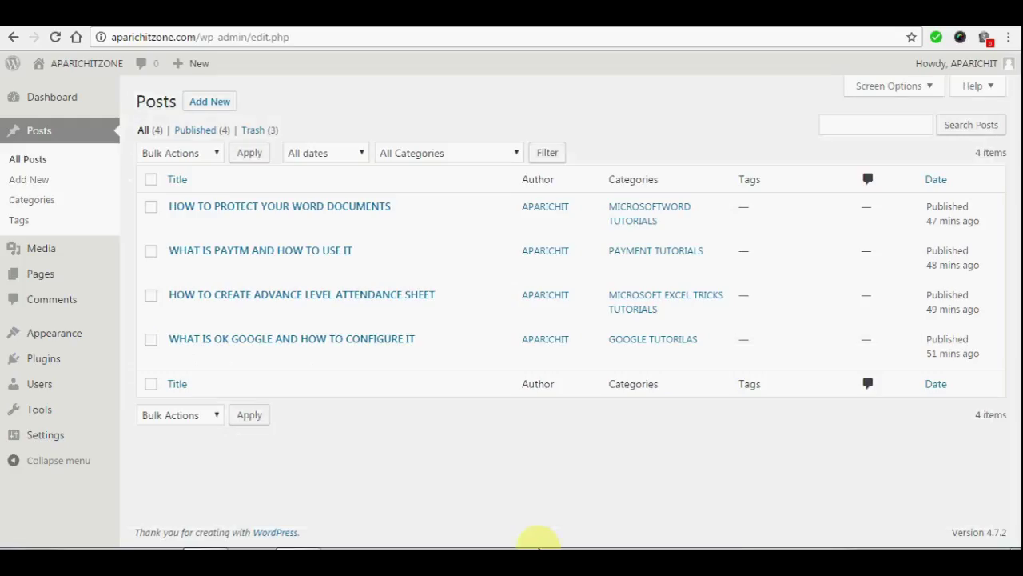
# - Check the category assigned to each post in the admin posts list
pyautogui.moveTo(375, 267)
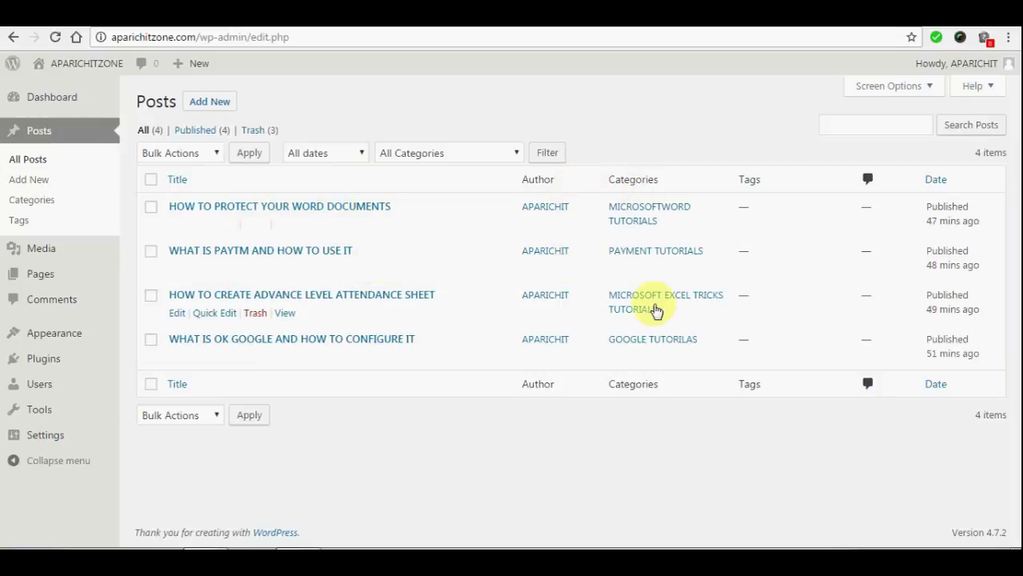
pyautogui.click(643, 311)
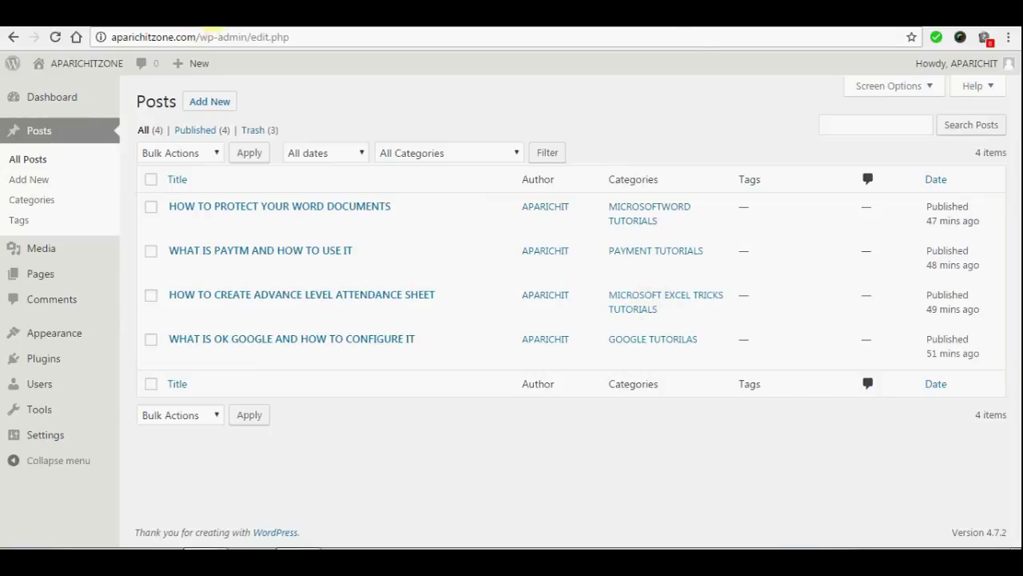
# - Reload the live category page, check its Categories list and view the PAYMENT TUTORIALS category page
pyautogui.click(55, 37)
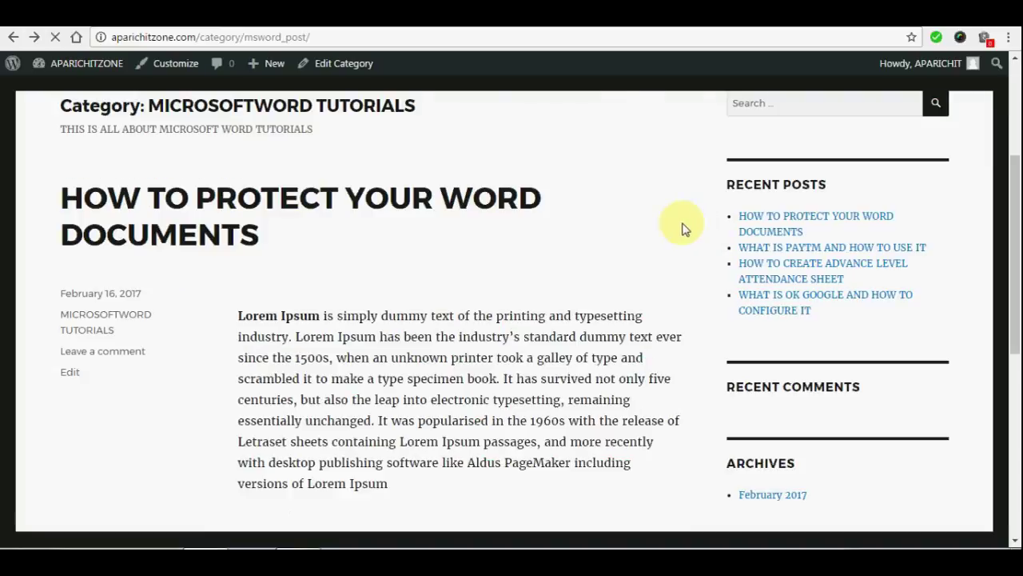
pyautogui.scroll(-4, 683, 232)
pyautogui.scroll(-2, 682, 230)
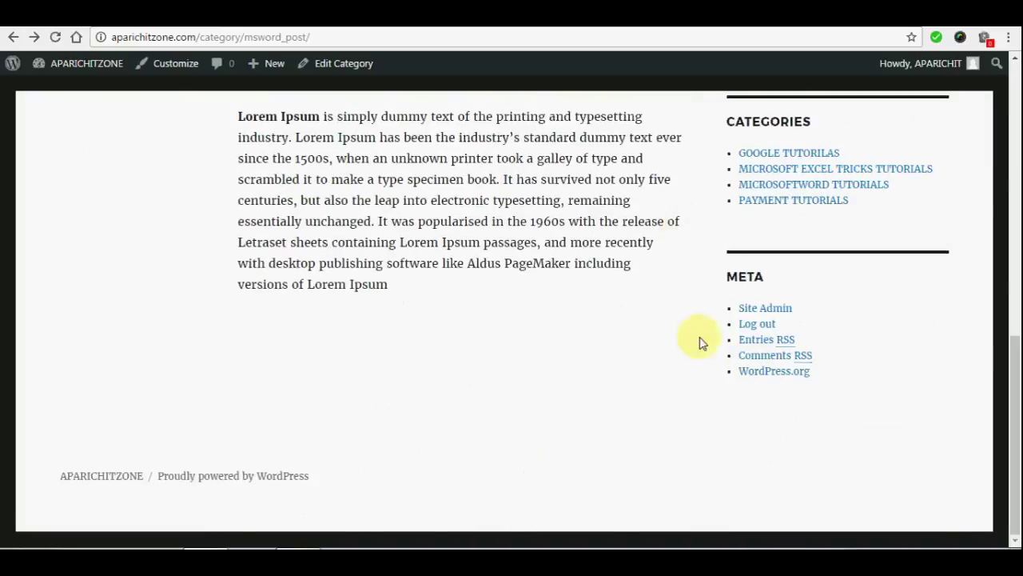
pyautogui.scroll(1, 715, 256)
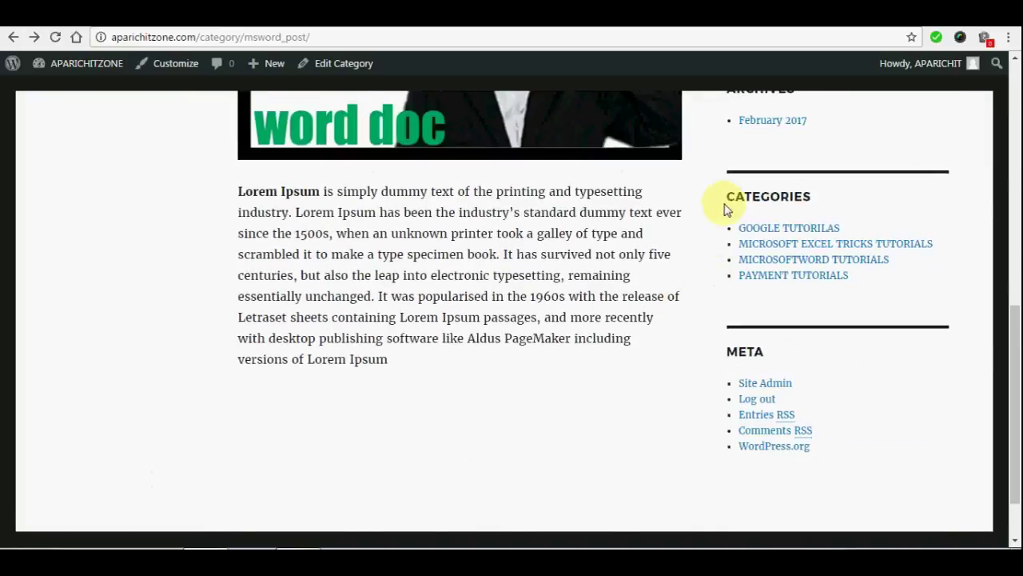
pyautogui.click(756, 277)
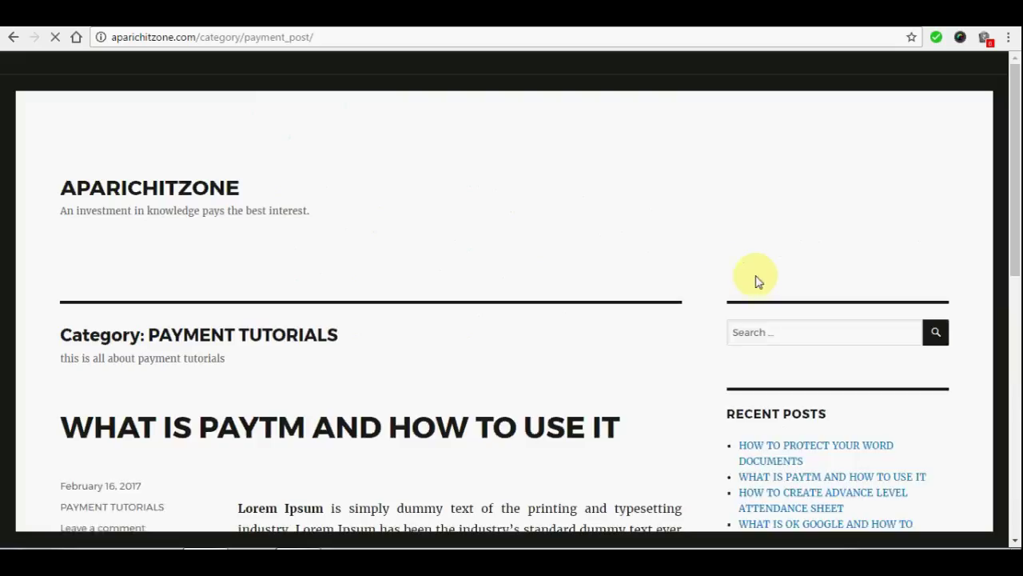
pyautogui.scroll(-3, 502, 246)
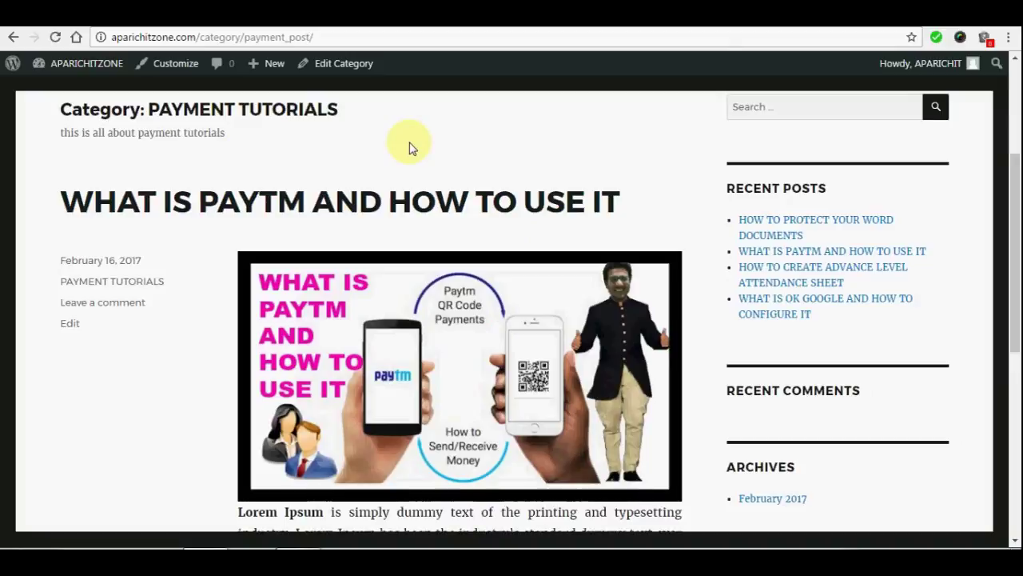
# - Look over the PAYMENT TUTORIALS category page, including the Paytm post's title, image, text and the sidebar lists
pyautogui.scroll(-6, 440, 232)
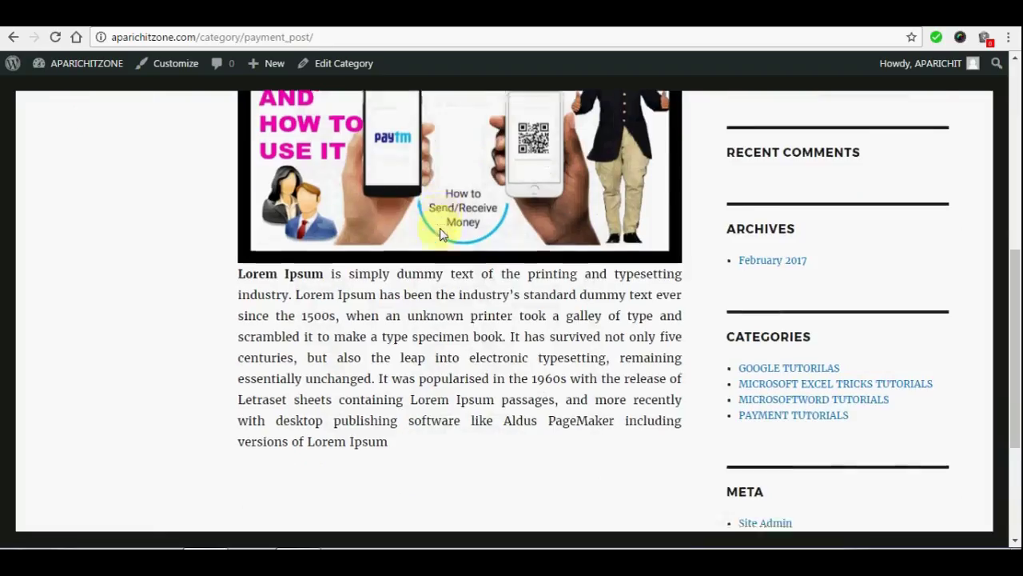
pyautogui.scroll(8, 440, 237)
pyautogui.scroll(-4, 441, 237)
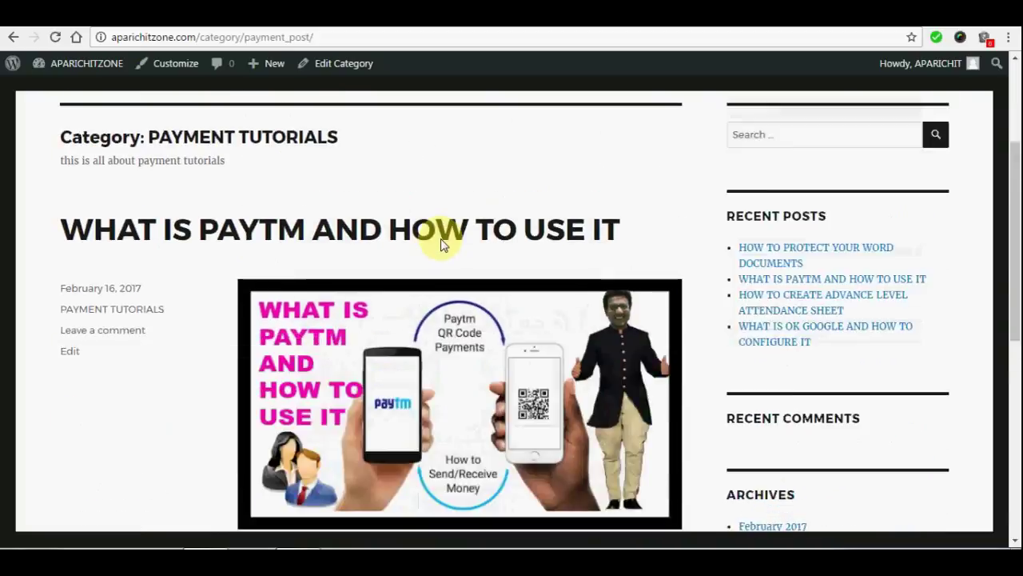
pyautogui.scroll(-4, 440, 244)
pyautogui.scroll(8, 440, 244)
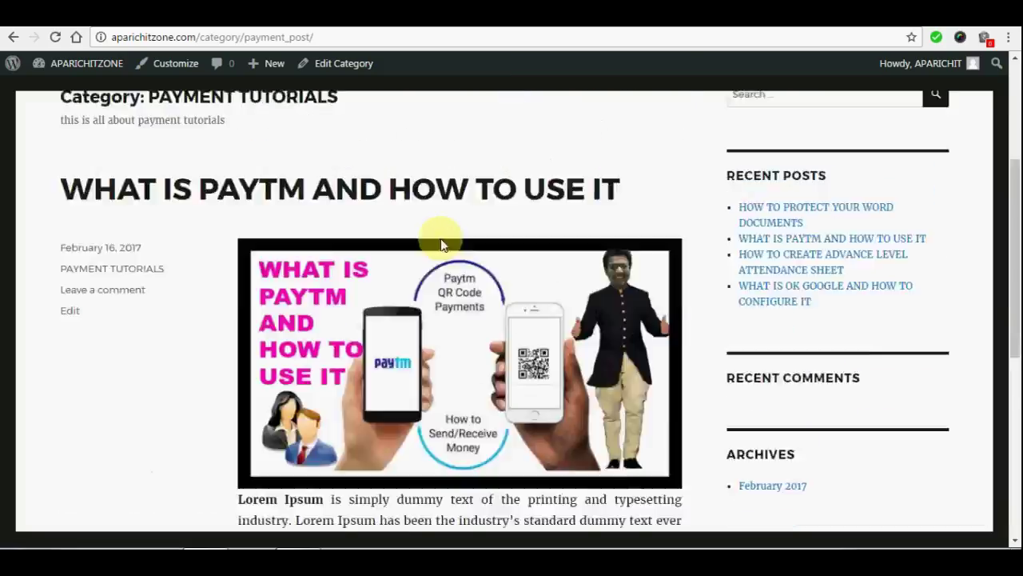
pyautogui.scroll(-3, 441, 240)
pyautogui.scroll(3, 441, 240)
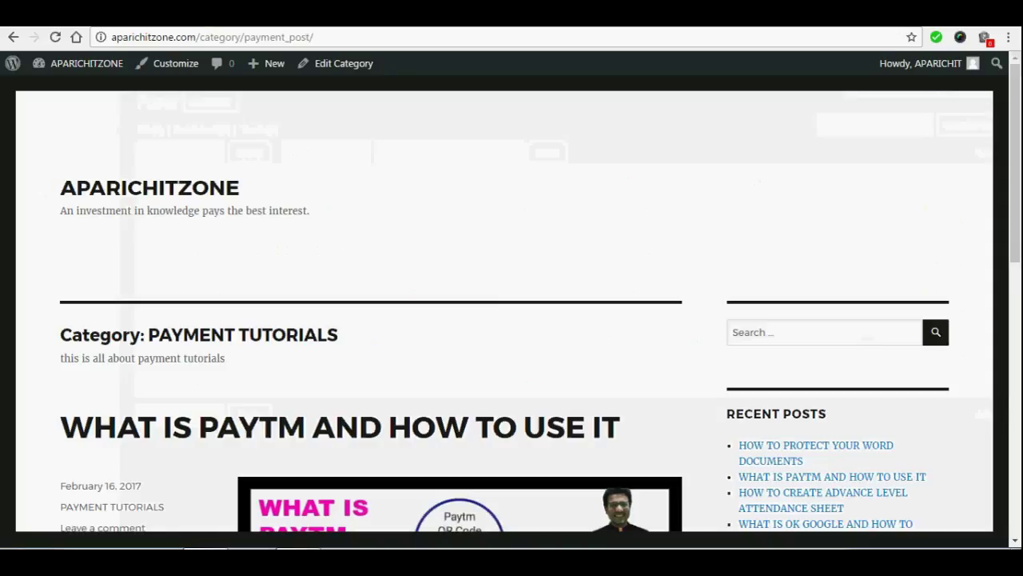
pyautogui.scroll(-2, 462, 266)
pyautogui.scroll(-1, 462, 266)
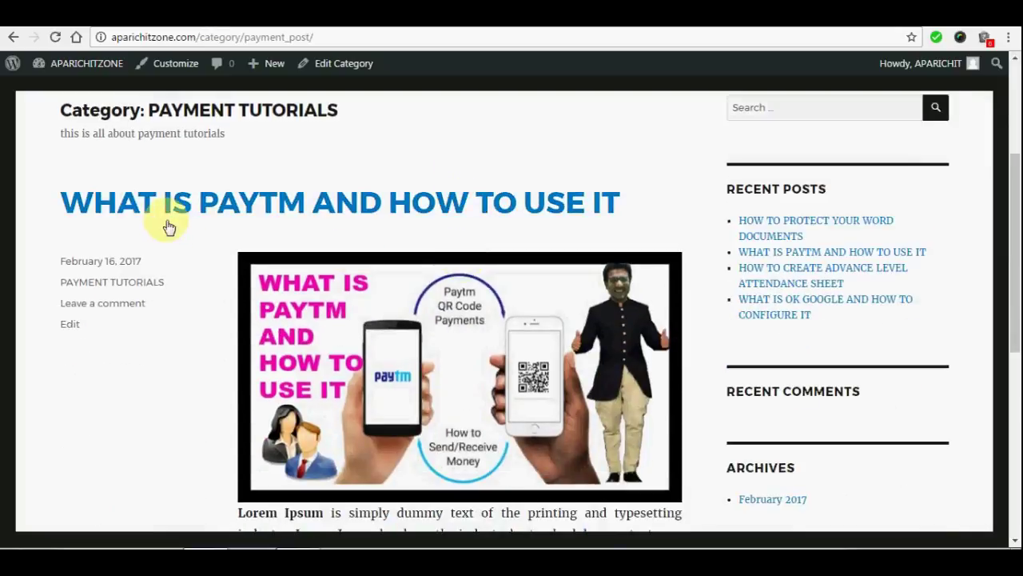
pyautogui.scroll(-5, 491, 216)
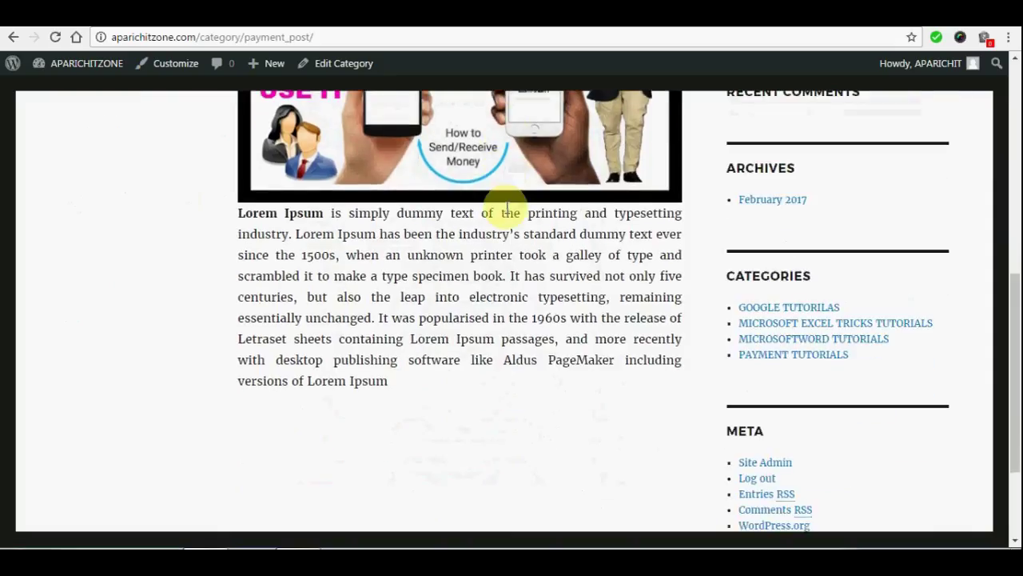
pyautogui.scroll(2, 424, 234)
pyautogui.scroll(-1, 368, 249)
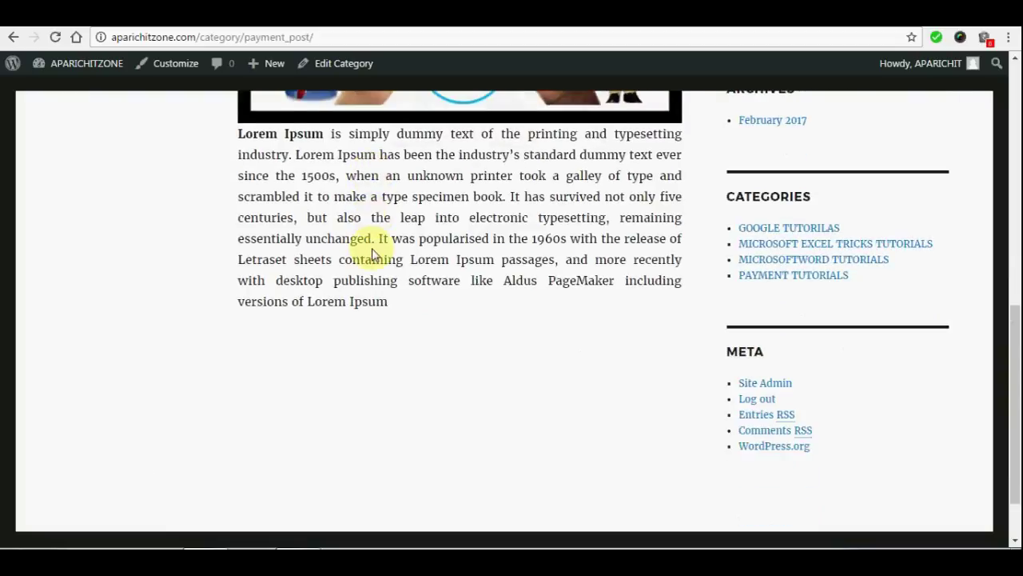
pyautogui.scroll(5, 359, 319)
pyautogui.scroll(3, 363, 298)
pyautogui.scroll(-2, 361, 292)
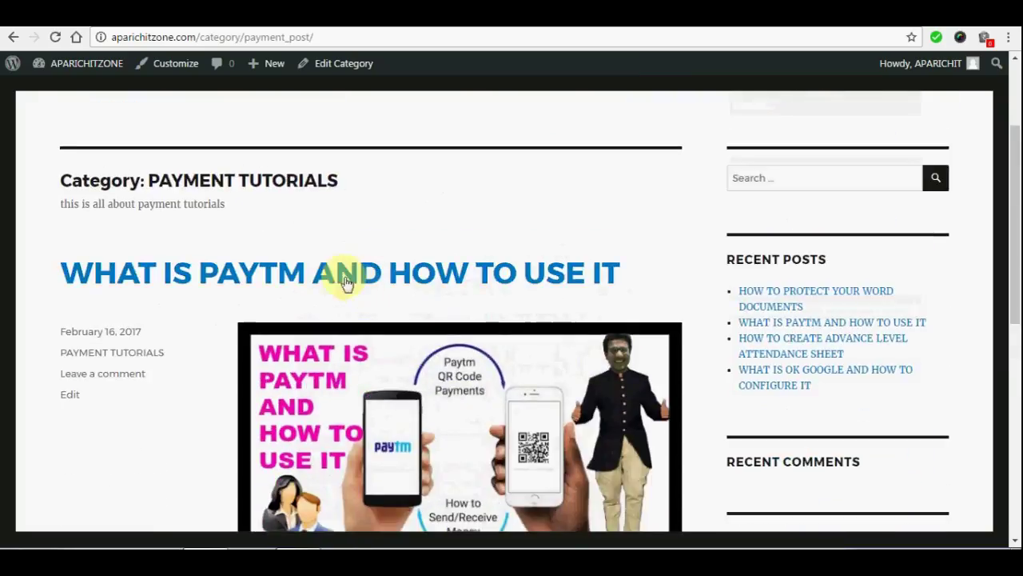
# - Post the comment "THIS IS REALLY GOOD .. KEEP POSTING!!!!" on the WHAT IS PAYTM AND HOW TO USE IT post
pyautogui.click(87, 374)
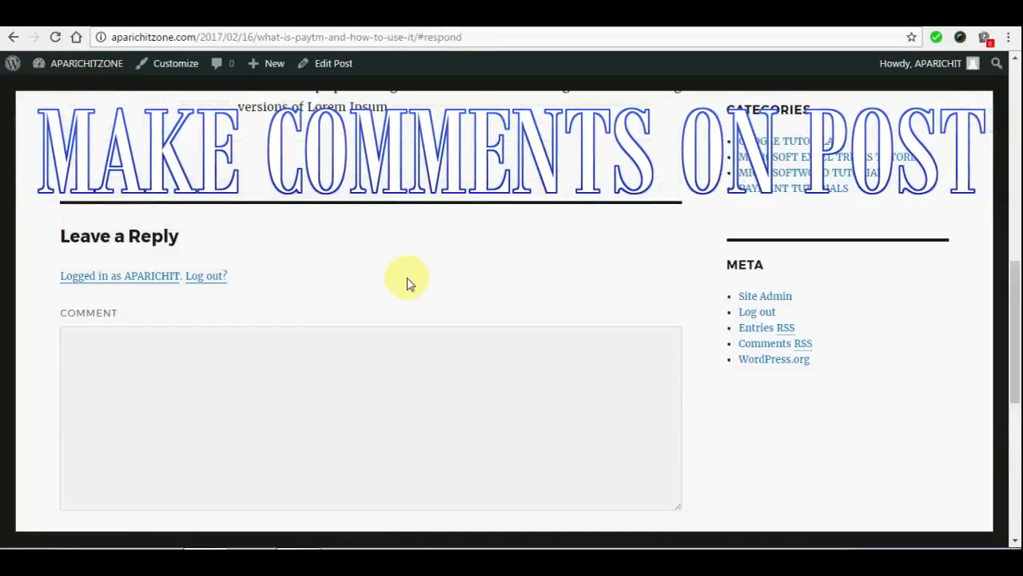
pyautogui.click(182, 355)
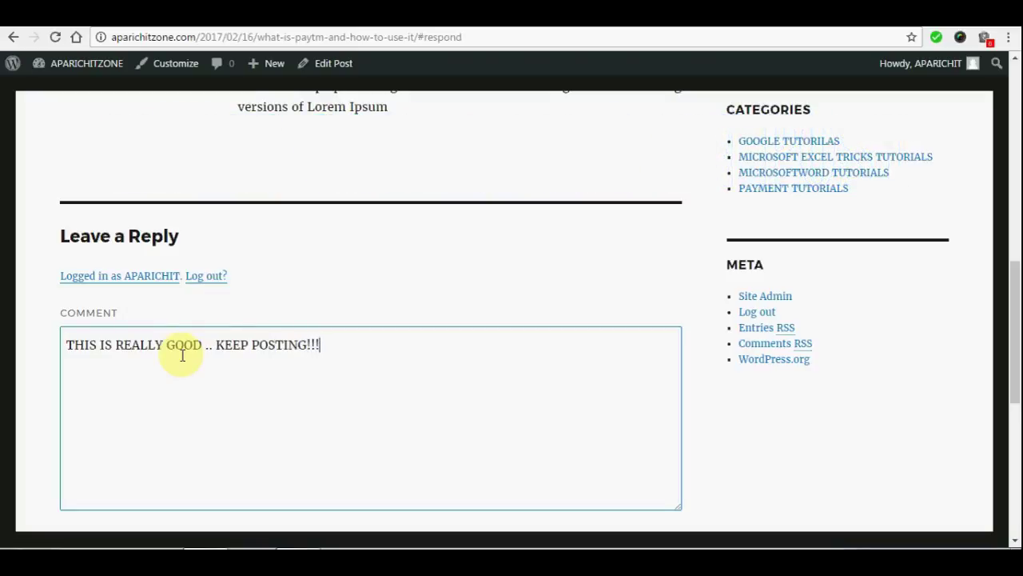
pyautogui.scroll(-2, 197, 349)
pyautogui.click(145, 400)
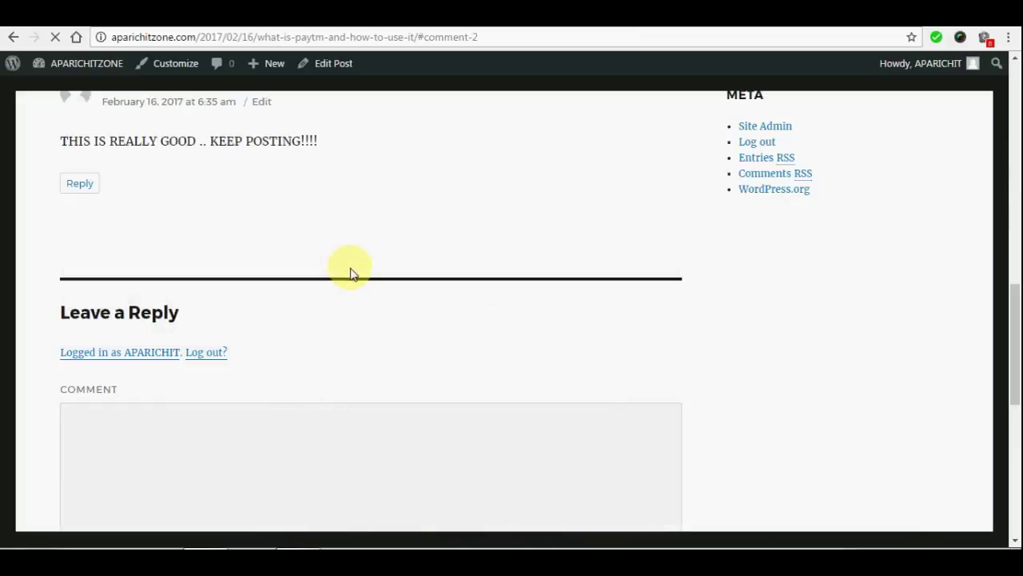
# - Check the new comment below the live post and in the Recent Comments list
pyautogui.scroll(5, 351, 274)
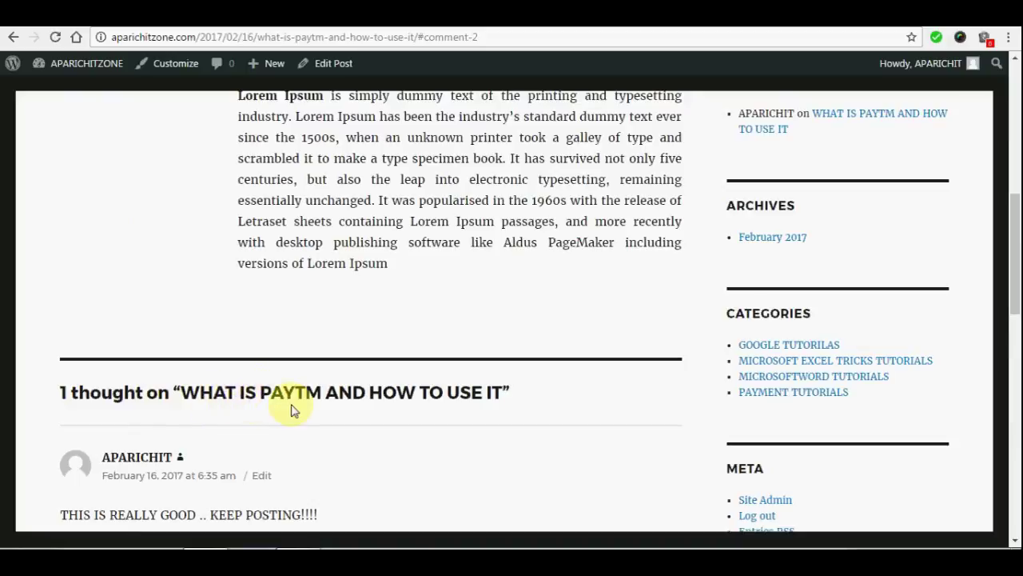
pyautogui.scroll(-2, 473, 392)
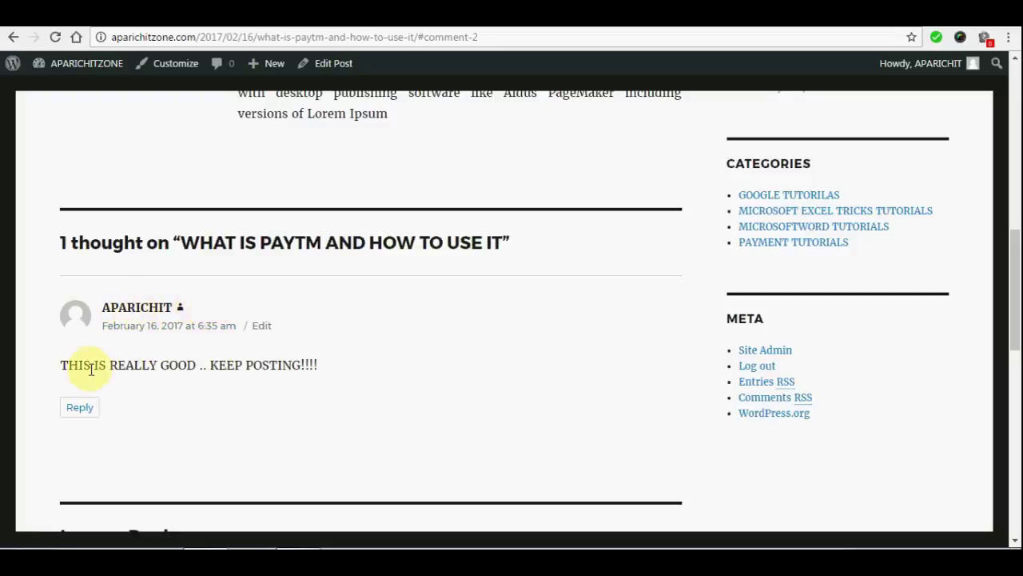
pyautogui.scroll(6, 322, 372)
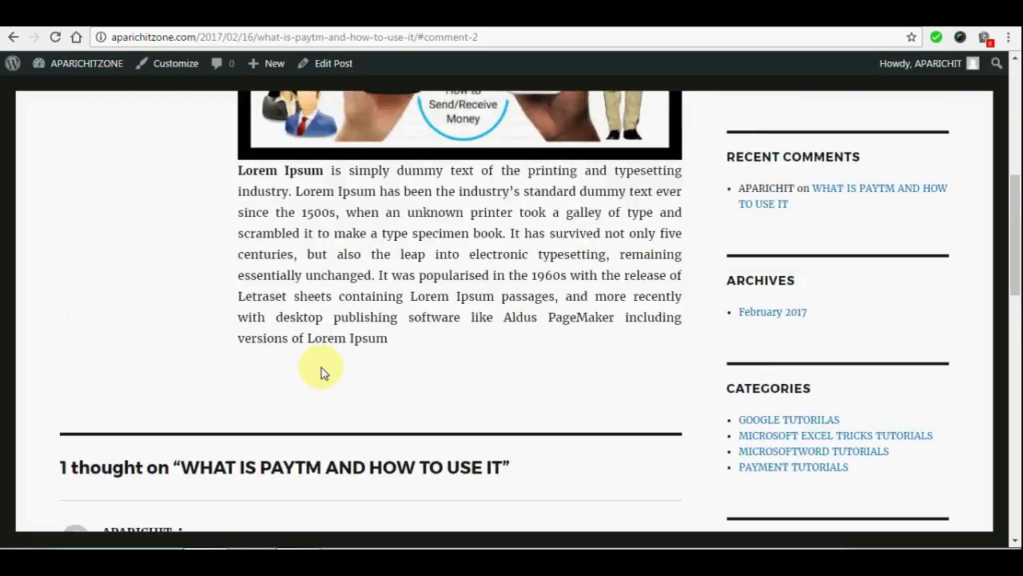
pyautogui.scroll(-6, 323, 373)
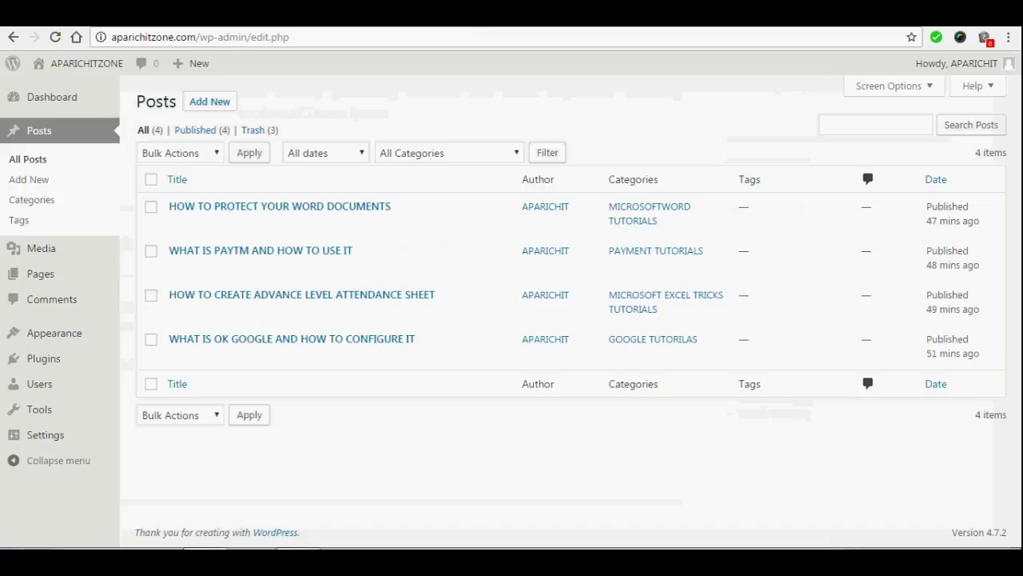
# - From the refreshed admin posts list, open the WHAT IS PAYTM AND HOW TO USE IT post's comments and unapprove its comment
pyautogui.click(56, 37)
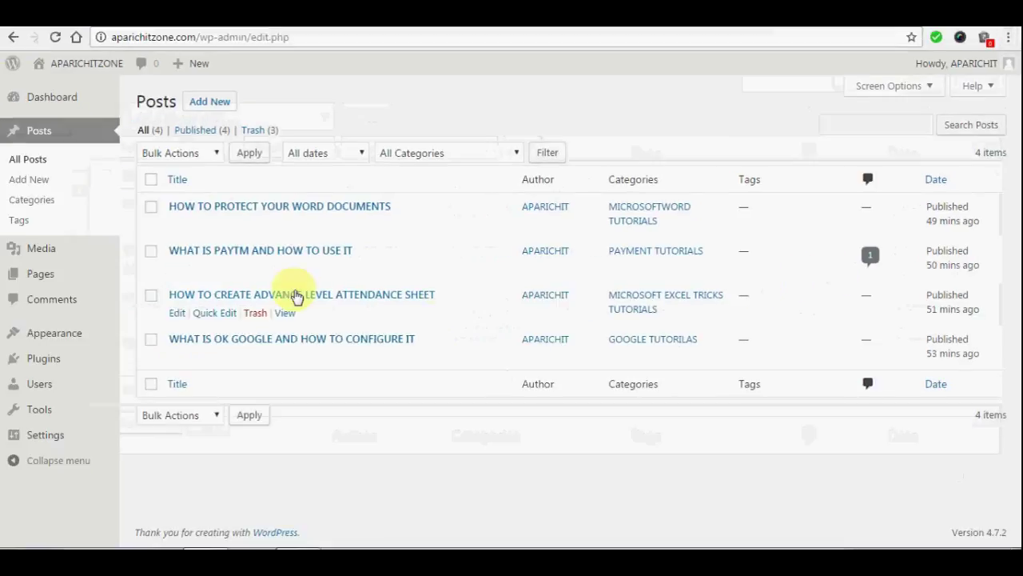
pyautogui.click(176, 270)
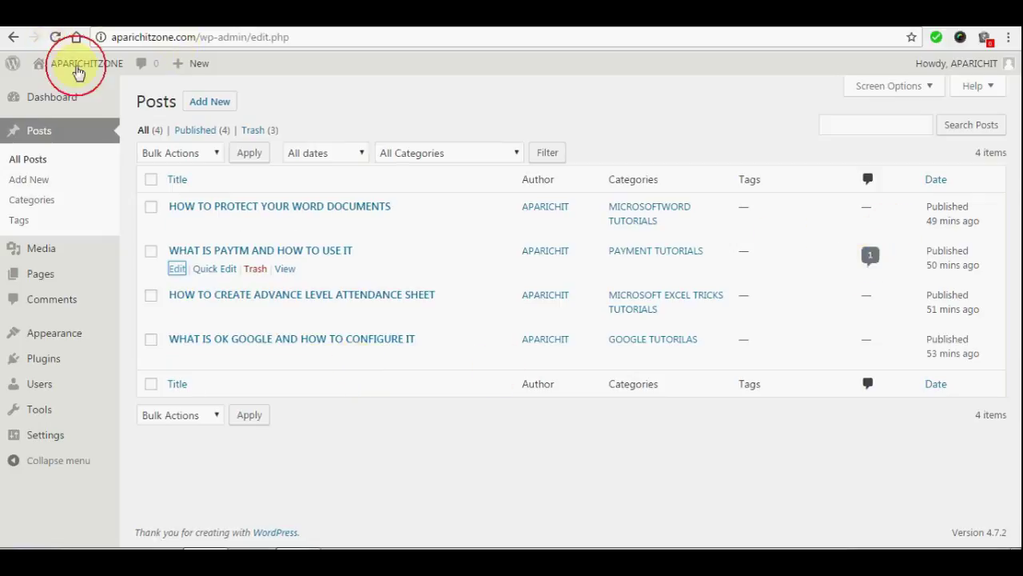
pyautogui.click(870, 257)
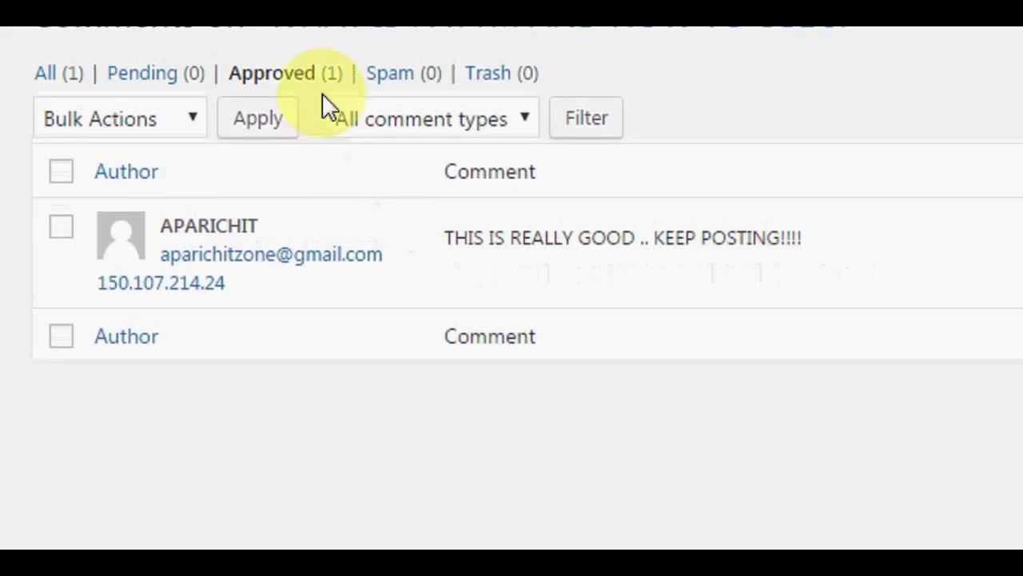
pyautogui.moveTo(488, 290)
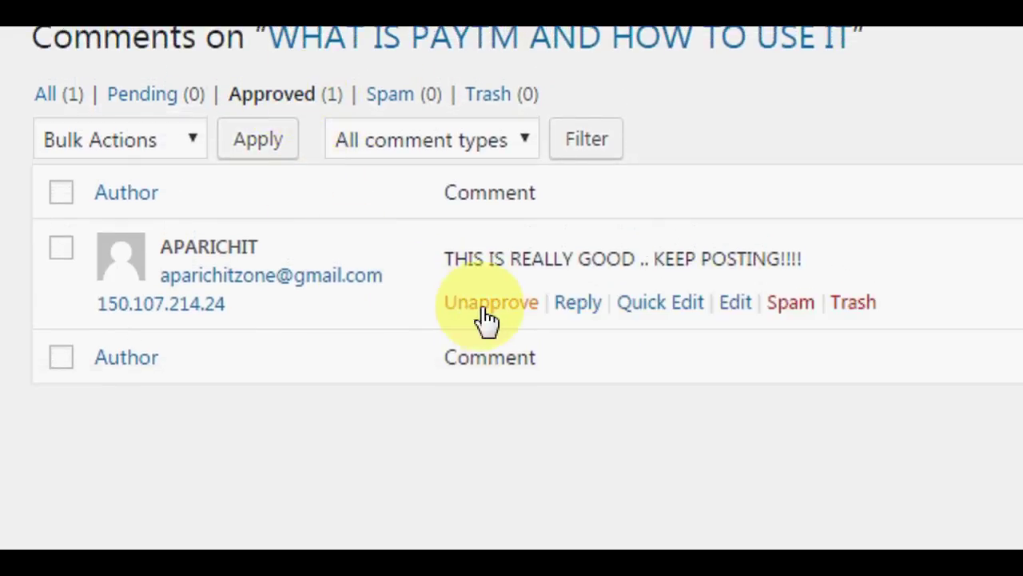
pyautogui.click(485, 304)
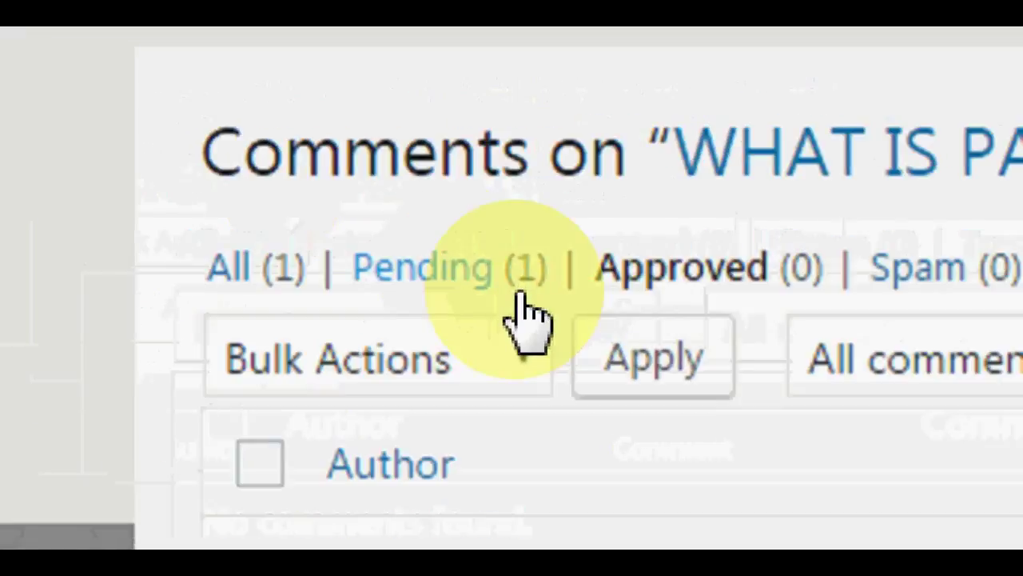
# - Show the Paytm post's pending comments and approve the "THIS IS REALLY GOOD .. KEEP POSTING!!!!" comment
pyautogui.click(466, 295)
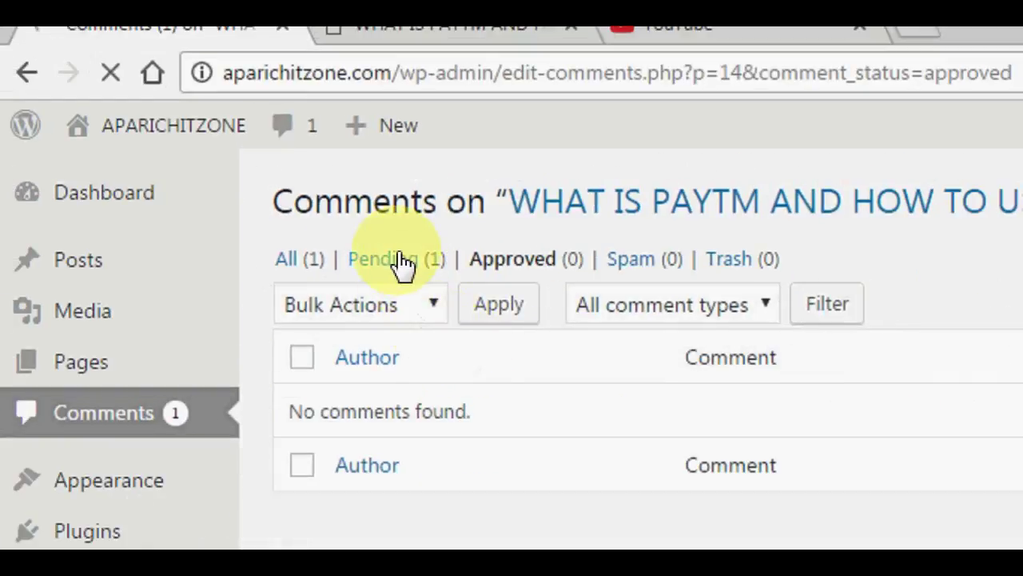
pyautogui.click(400, 261)
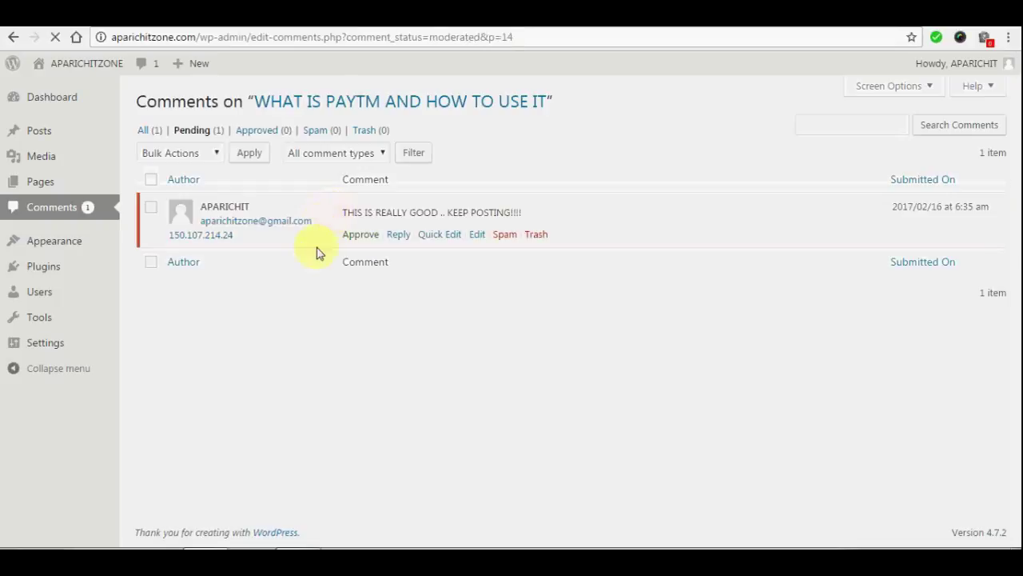
pyautogui.moveTo(349, 218)
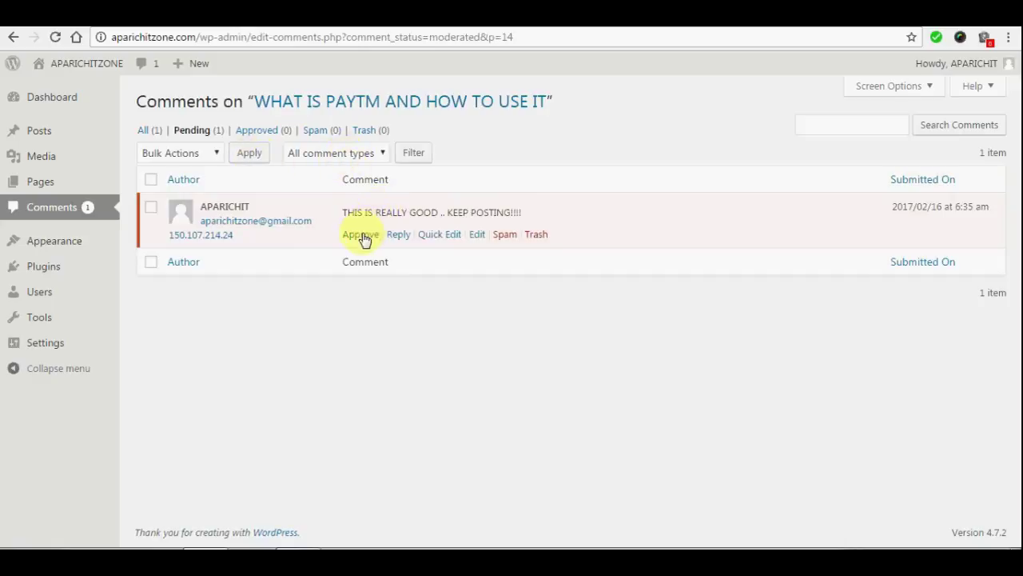
pyautogui.click(361, 235)
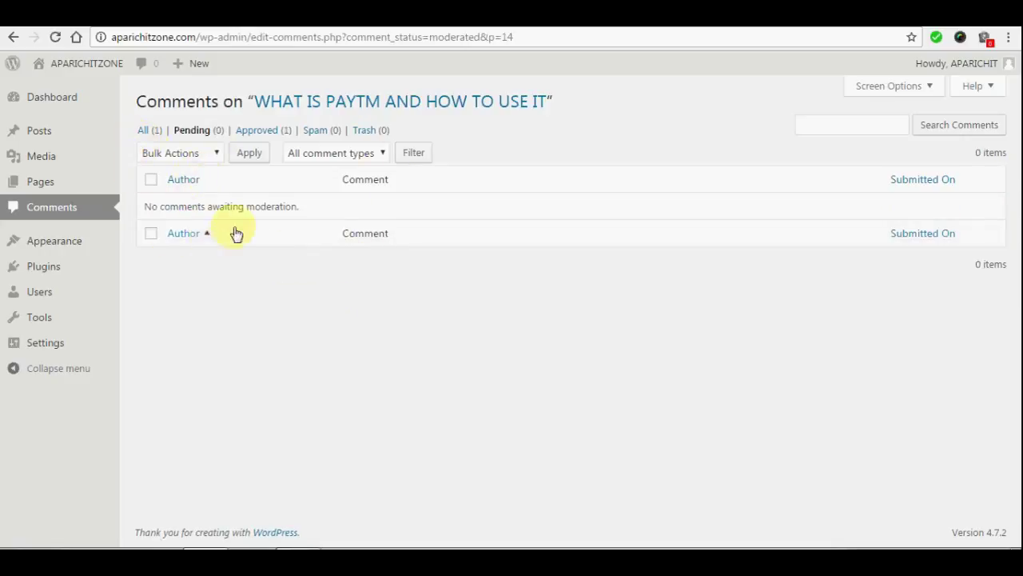
# - Reload the live Paytm post and check the approved comment below its text
pyautogui.hotkey('alt', 'Left')
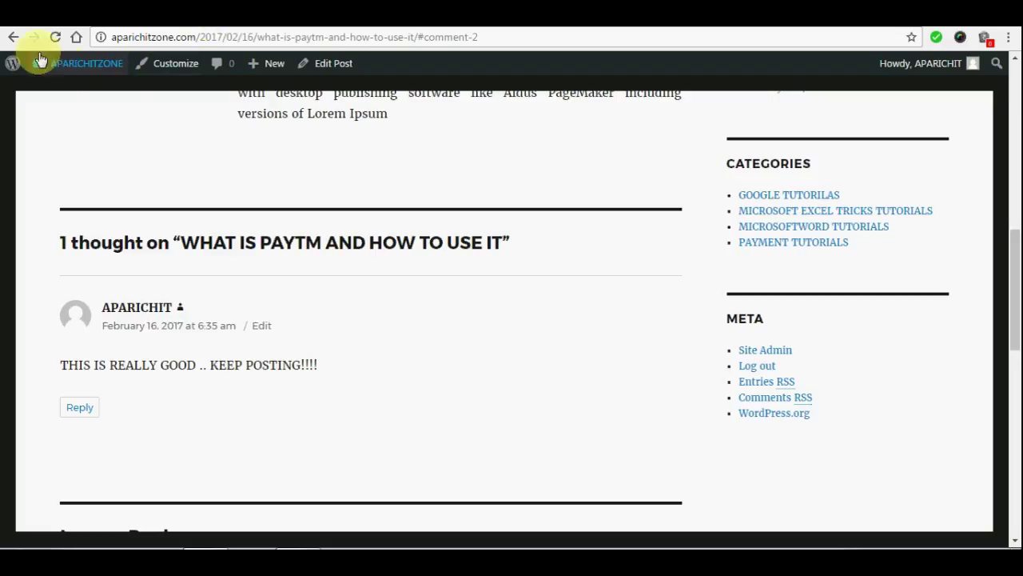
pyautogui.click(54, 37)
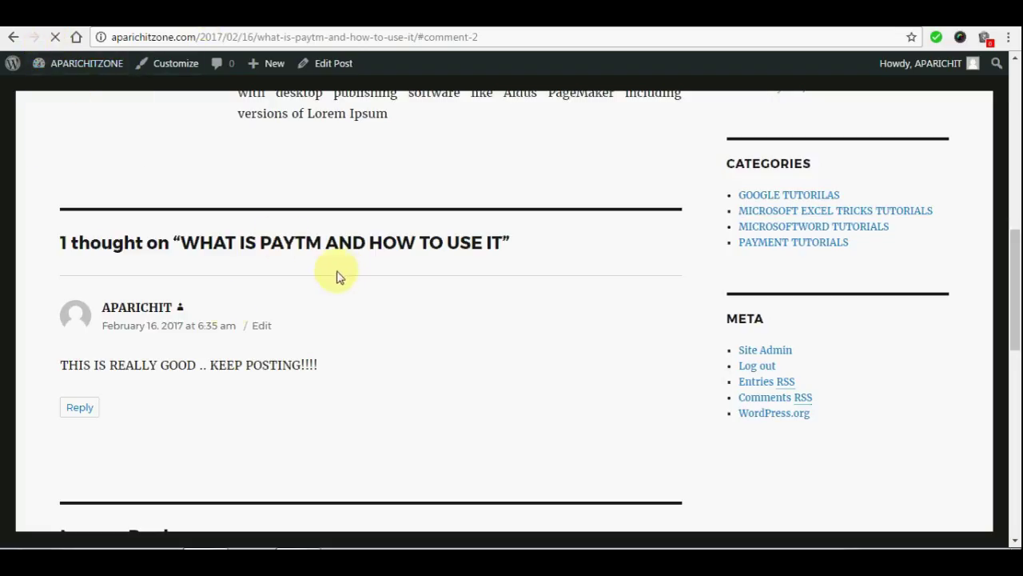
pyautogui.scroll(-5, 423, 272)
pyautogui.scroll(3, 378, 283)
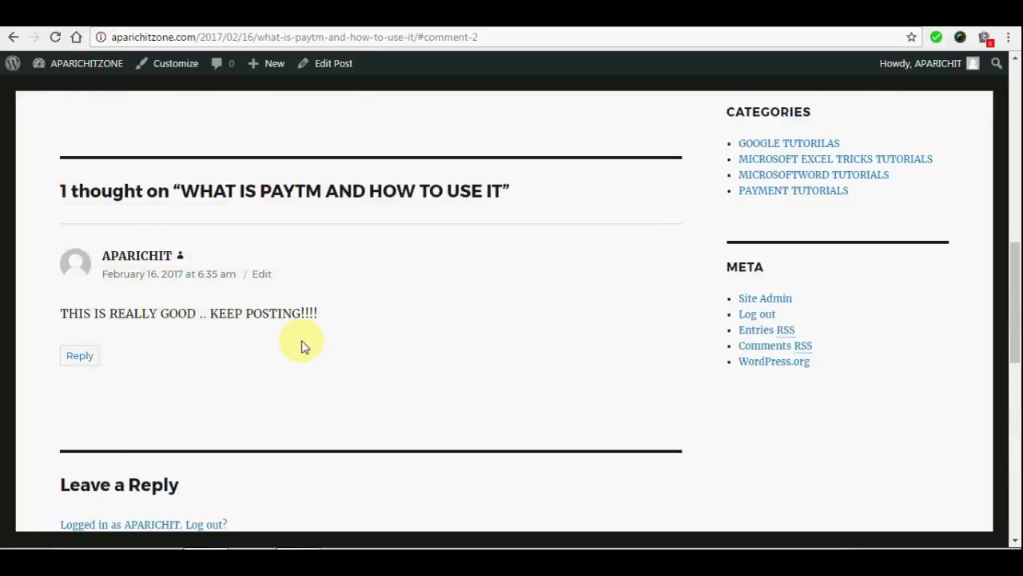
pyautogui.moveTo(324, 307); pyautogui.dragTo(11, 313)
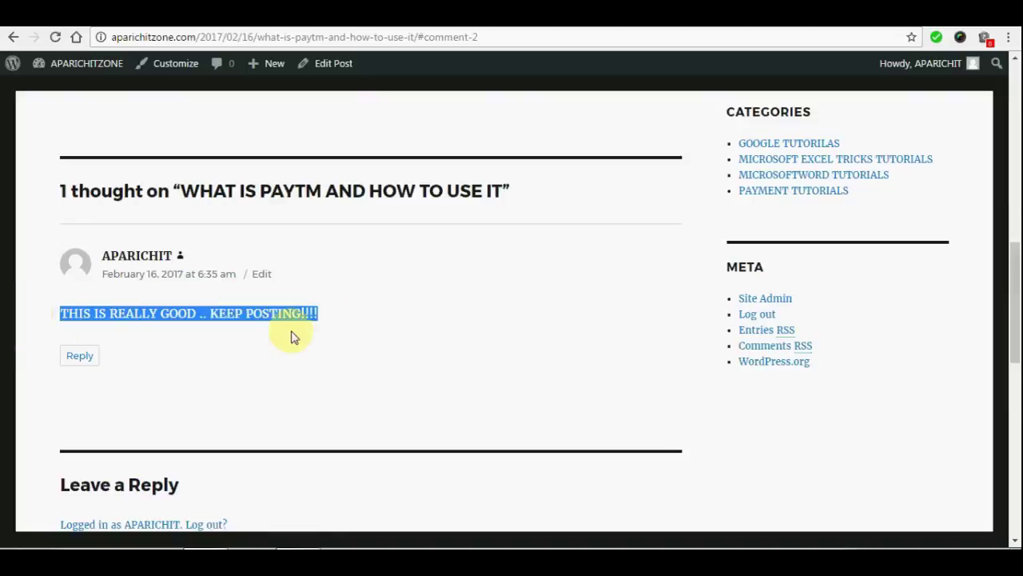
pyautogui.scroll(5, 358, 333)
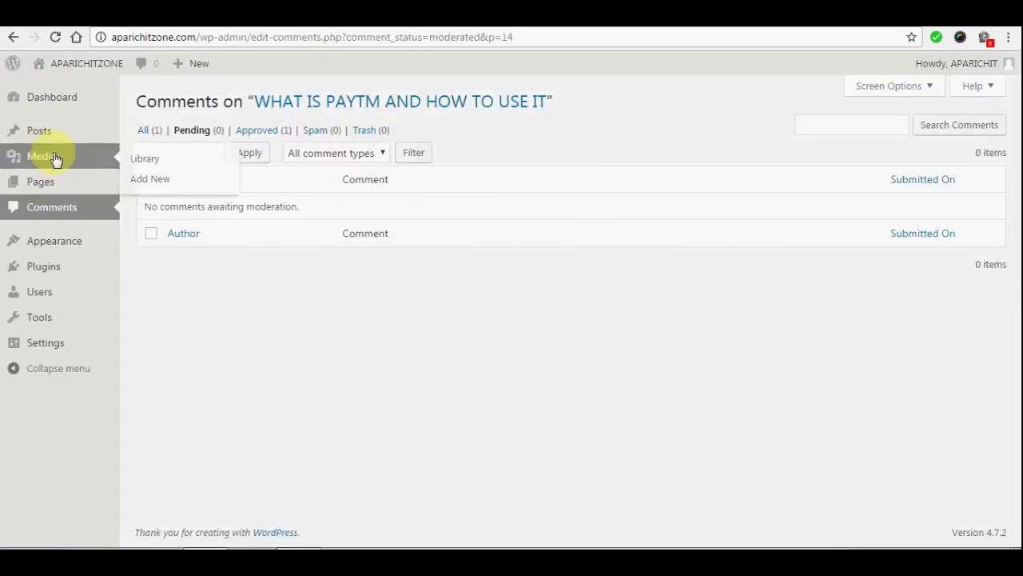
# - Move the HOW TO PROTECT YOUR WORD DOCUMENTS post to the trash from the admin posts list
pyautogui.click(50, 135)
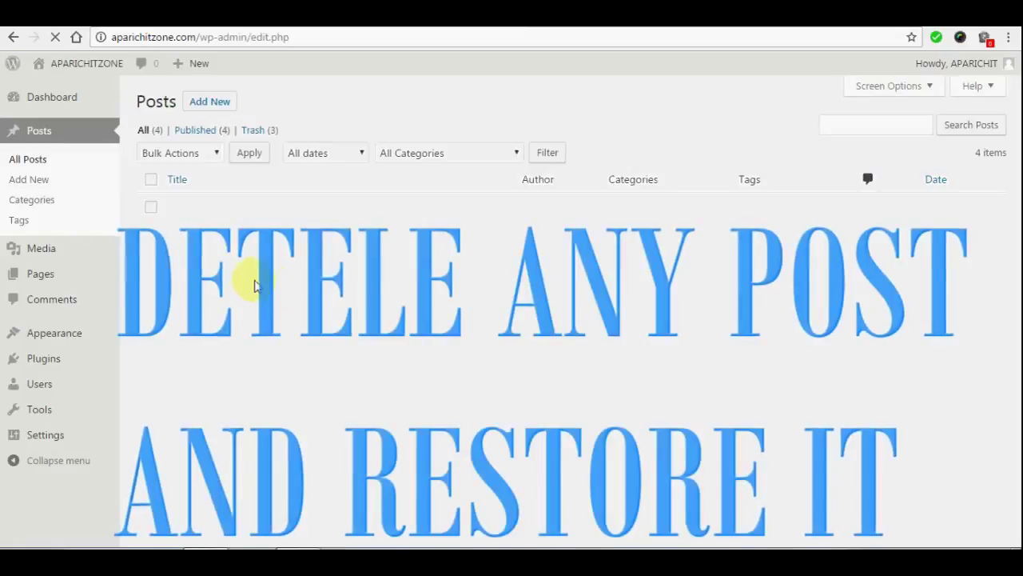
pyautogui.moveTo(237, 312)
pyautogui.moveTo(229, 222)
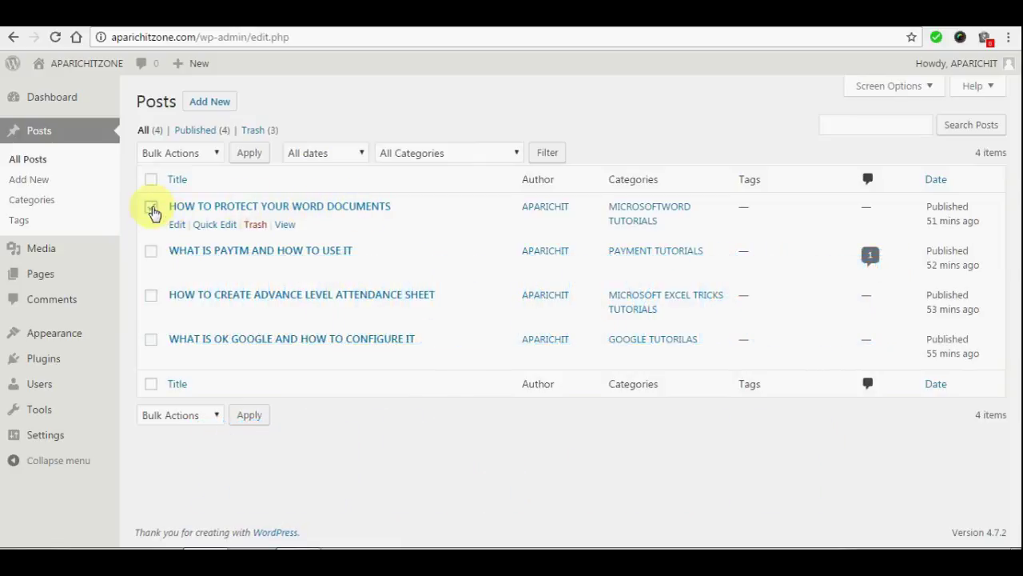
pyautogui.click(151, 208)
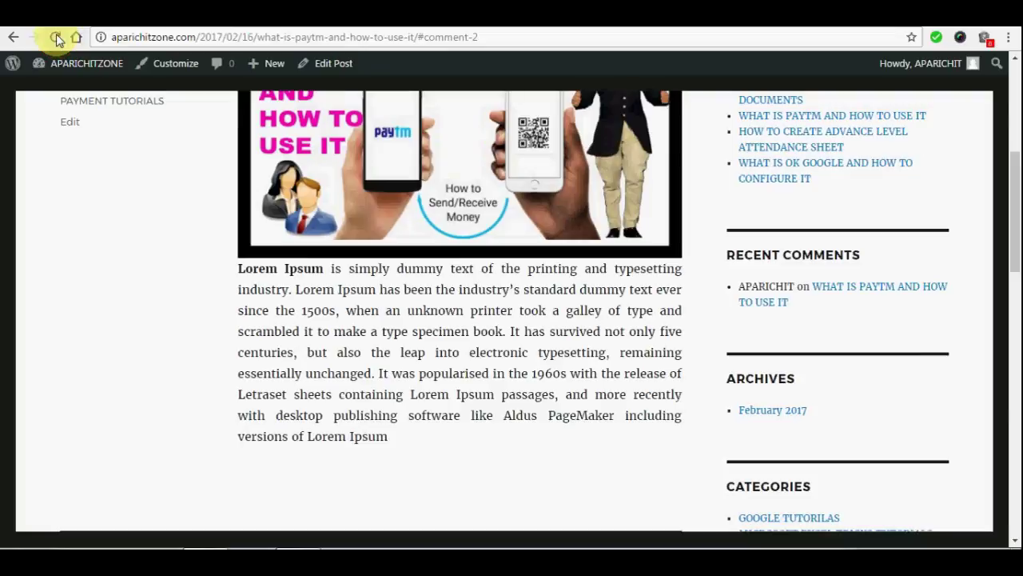
# - Reload the live Paytm post page and check its Recent Posts and Categories lists for the trashed post
pyautogui.click(56, 37)
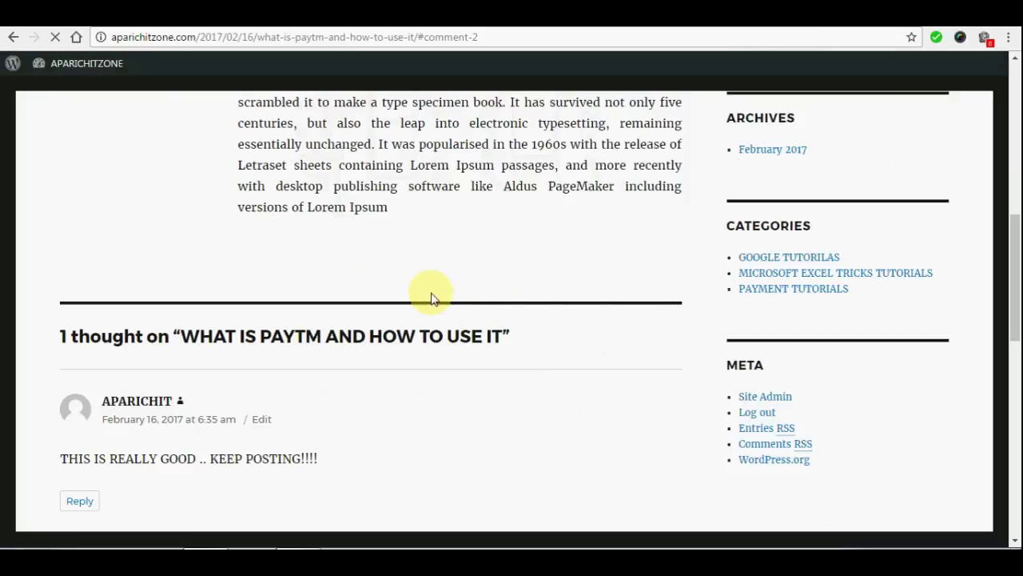
pyautogui.scroll(15, 432, 297)
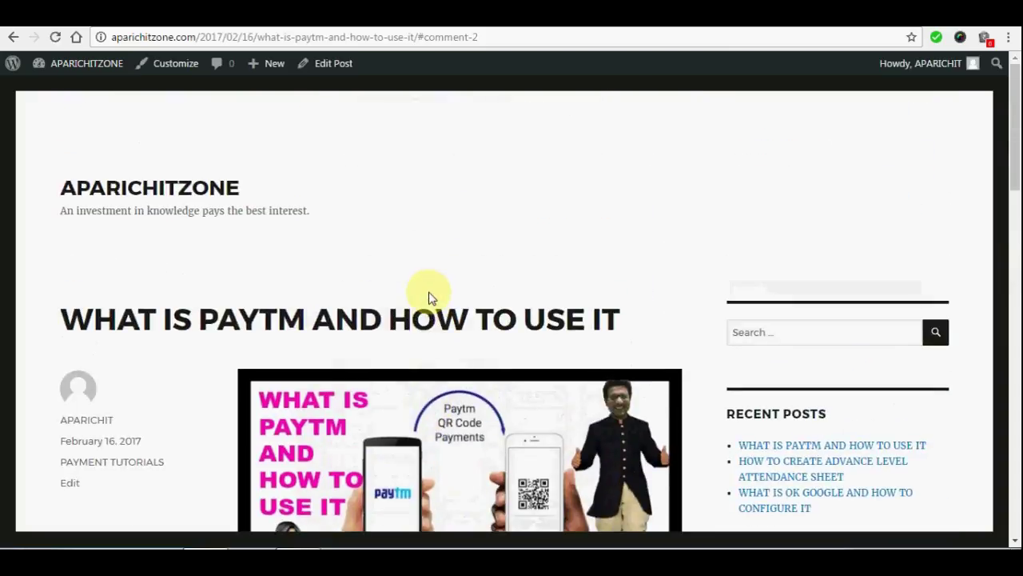
pyautogui.scroll(-3, 666, 288)
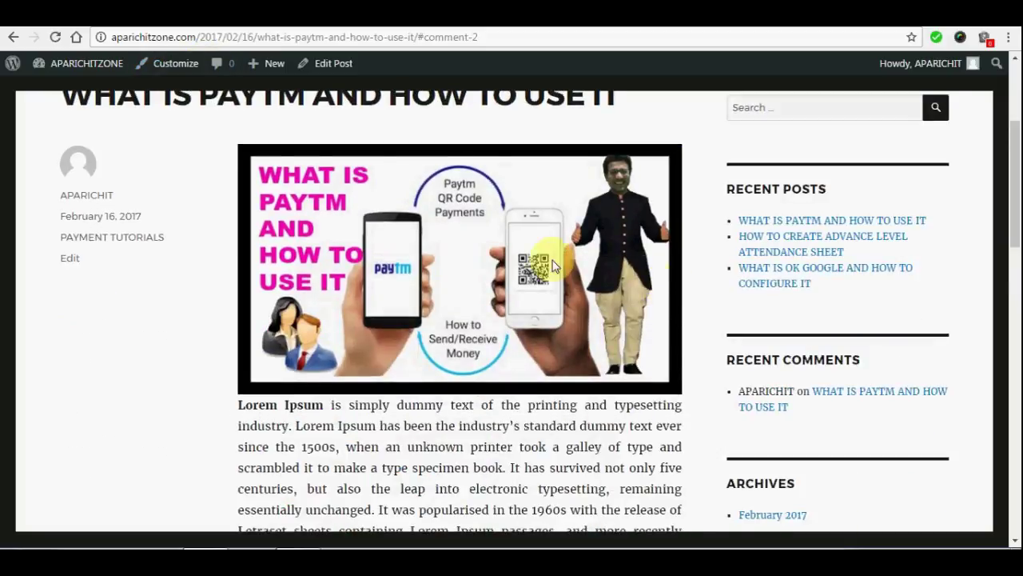
# - Open the author's archive page from the live Paytm post and examine its listed posts and categories
pyautogui.click(85, 195)
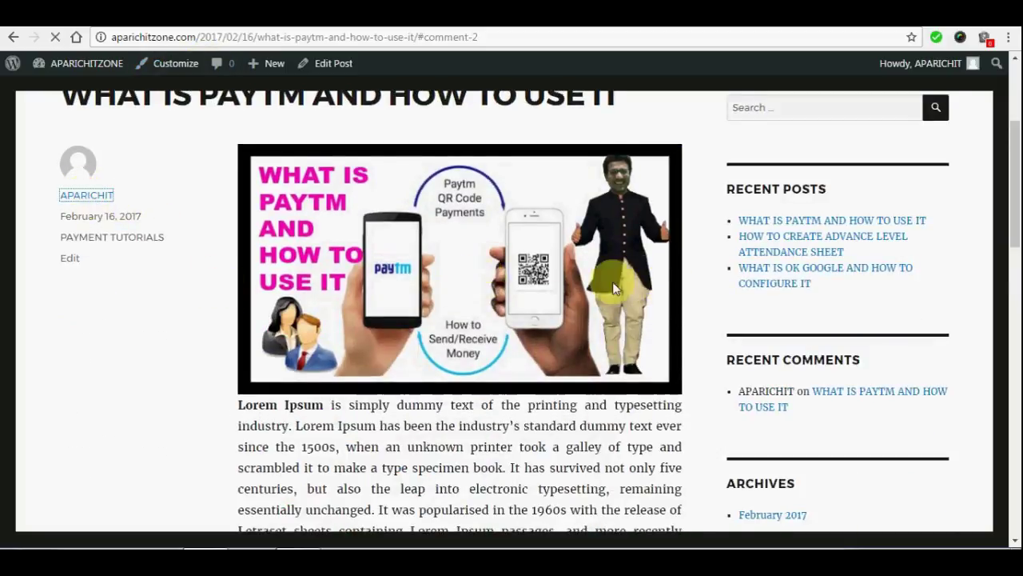
pyautogui.scroll(2, 615, 288)
pyautogui.scroll(-4, 613, 283)
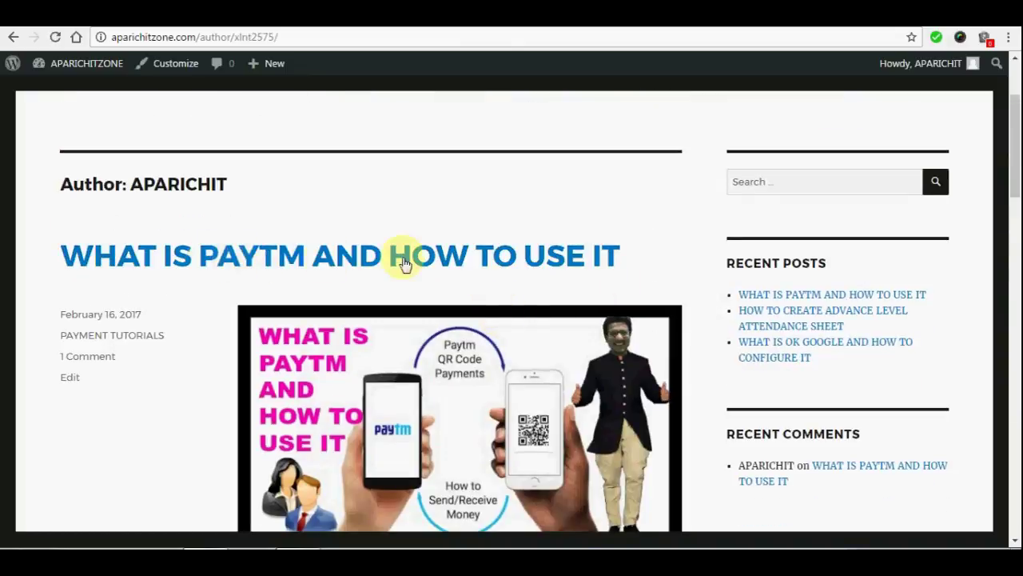
pyautogui.scroll(-3, 534, 262)
pyautogui.scroll(-6, 534, 262)
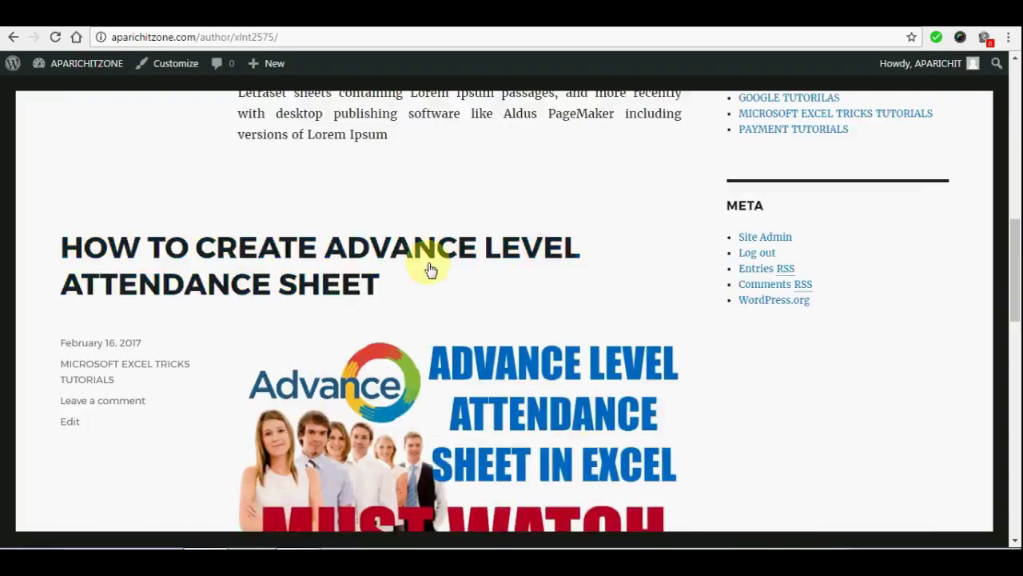
pyautogui.scroll(-7, 574, 262)
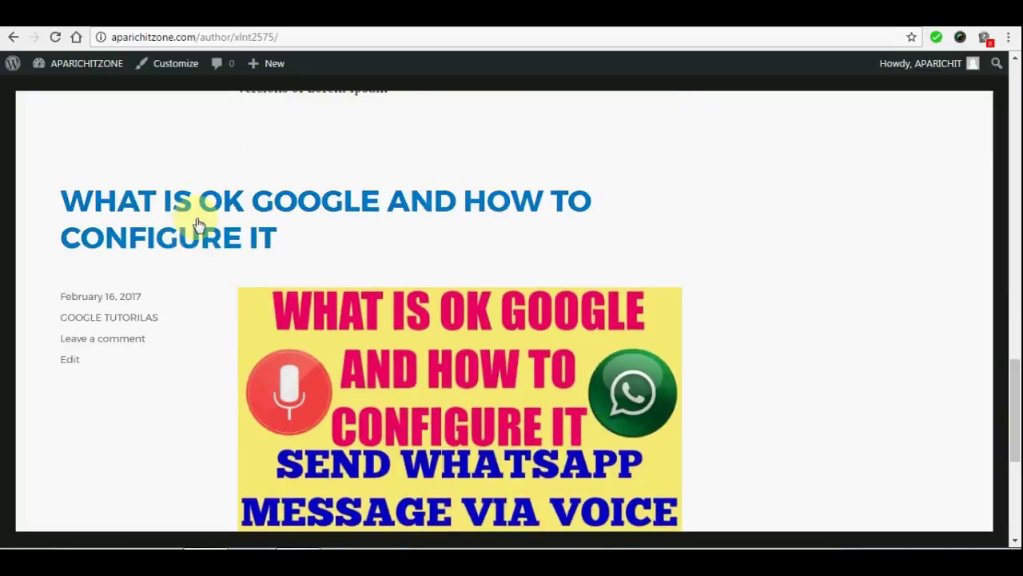
pyautogui.scroll(-4, 544, 229)
pyautogui.scroll(10, 567, 343)
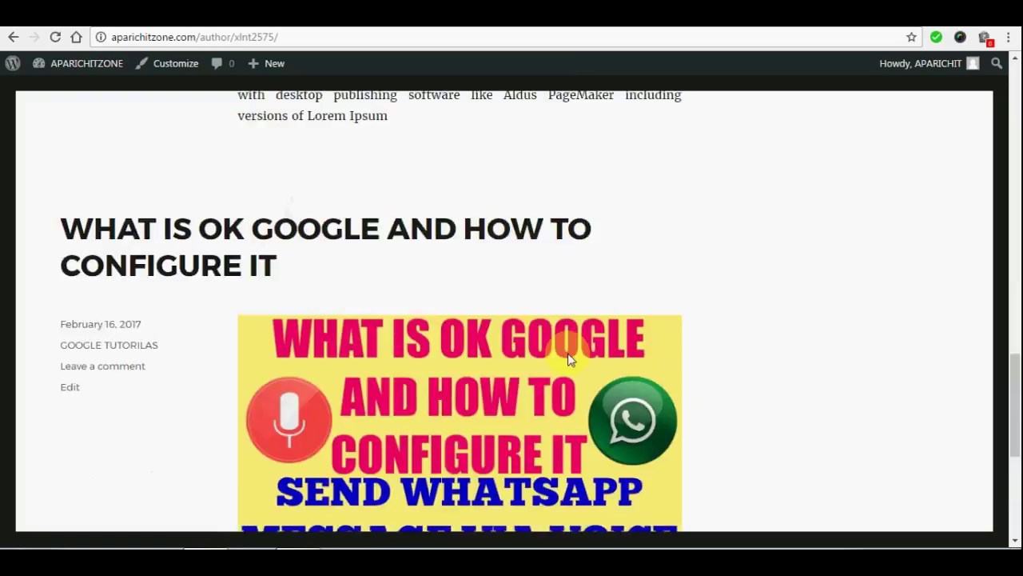
pyautogui.scroll(12, 552, 336)
pyautogui.scroll(-8, 549, 327)
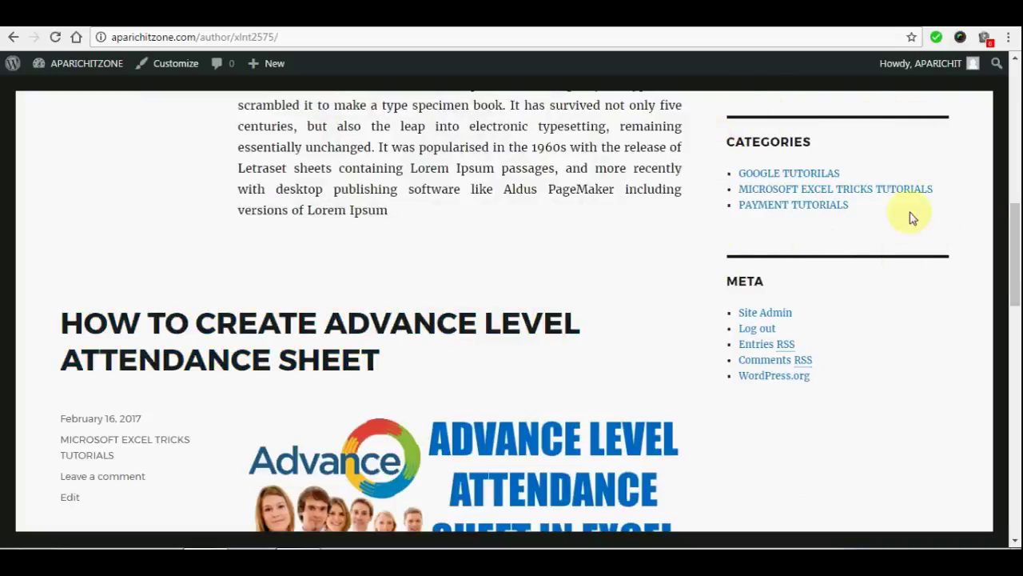
# - Return to the admin posts list and examine the options for bulk actions, category filtering and date filtering
pyautogui.click(14, 37)
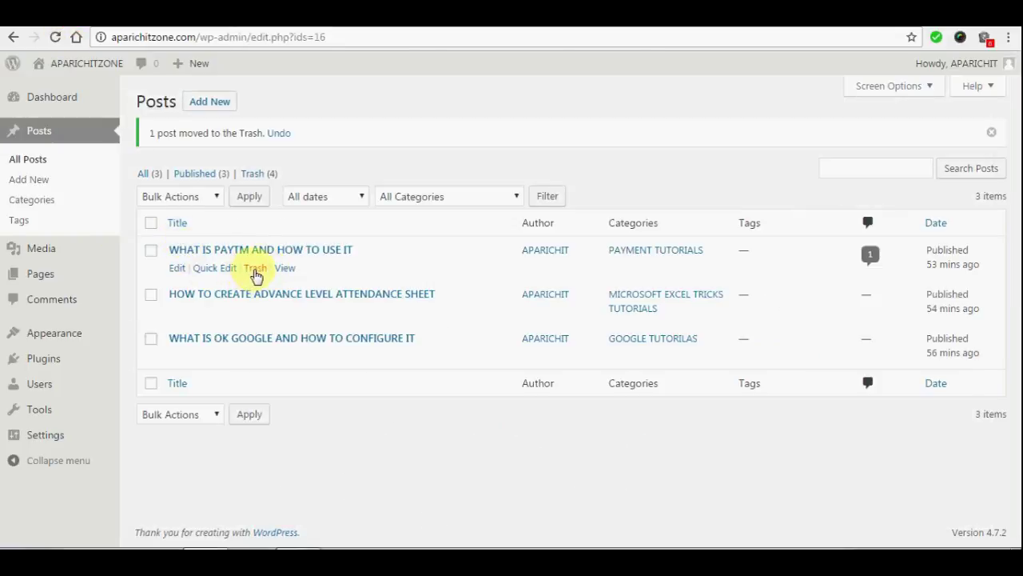
pyautogui.click(214, 198)
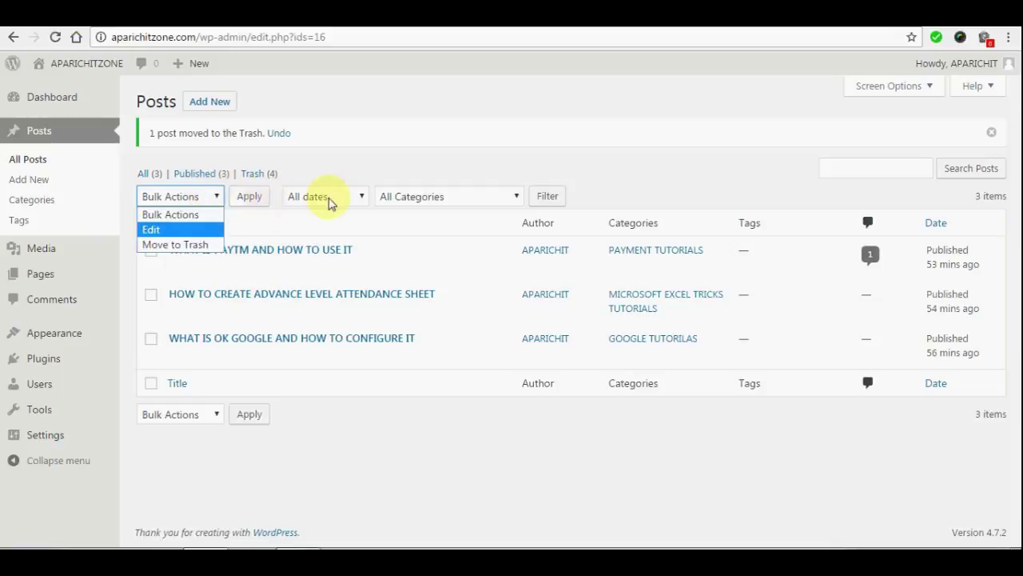
pyautogui.click(518, 199)
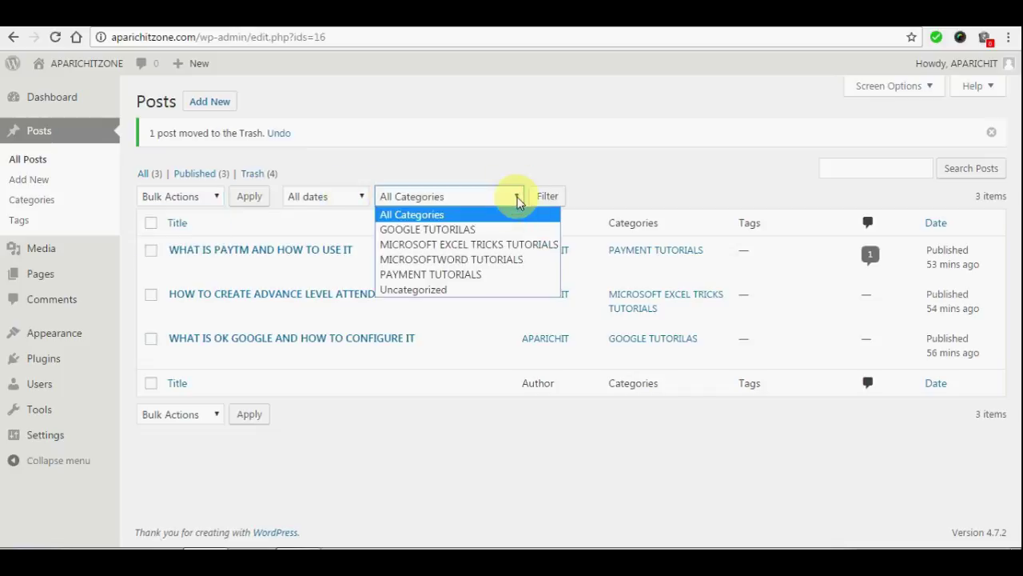
pyautogui.click(384, 215)
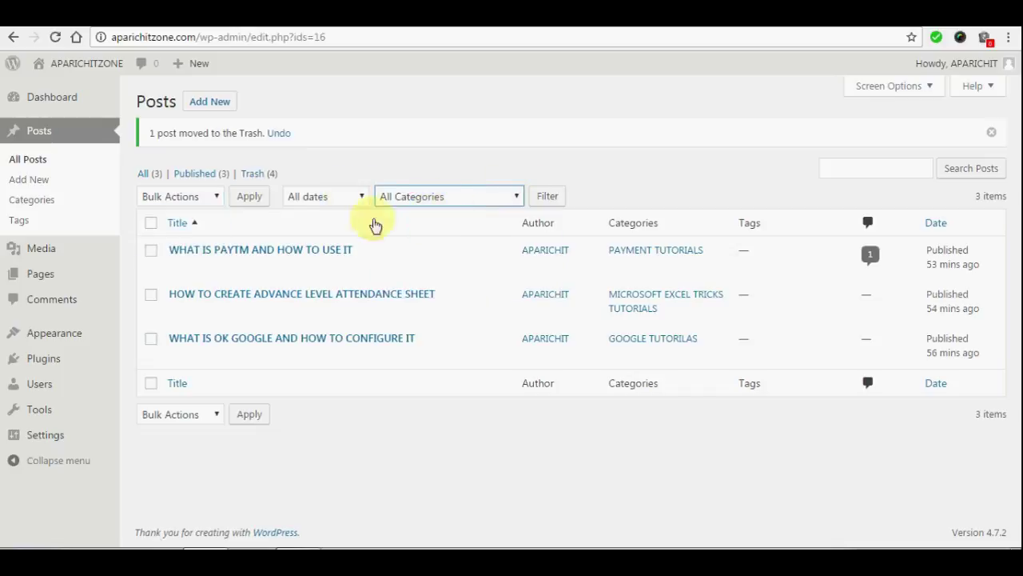
pyautogui.click(357, 198)
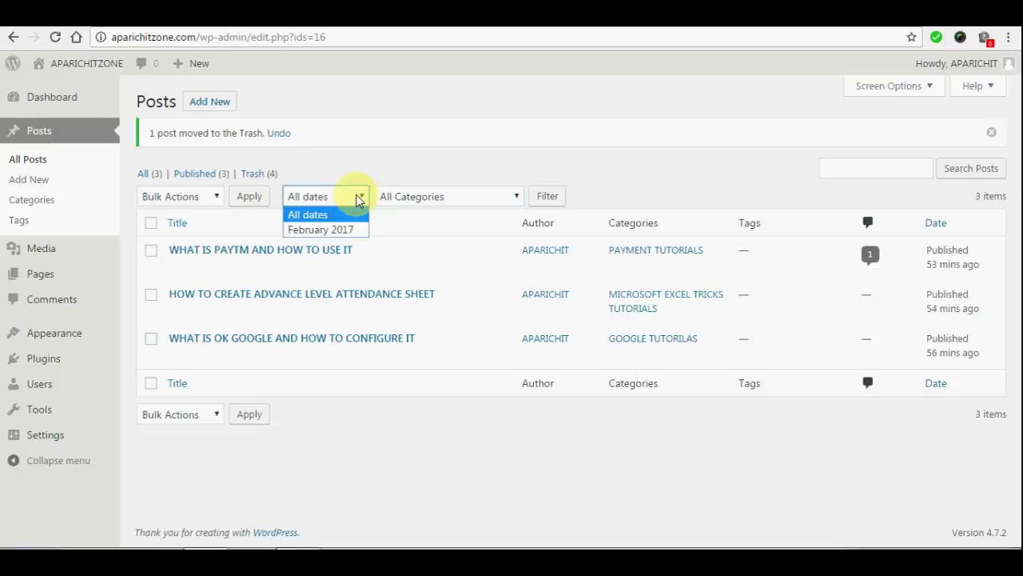
pyautogui.click(215, 198)
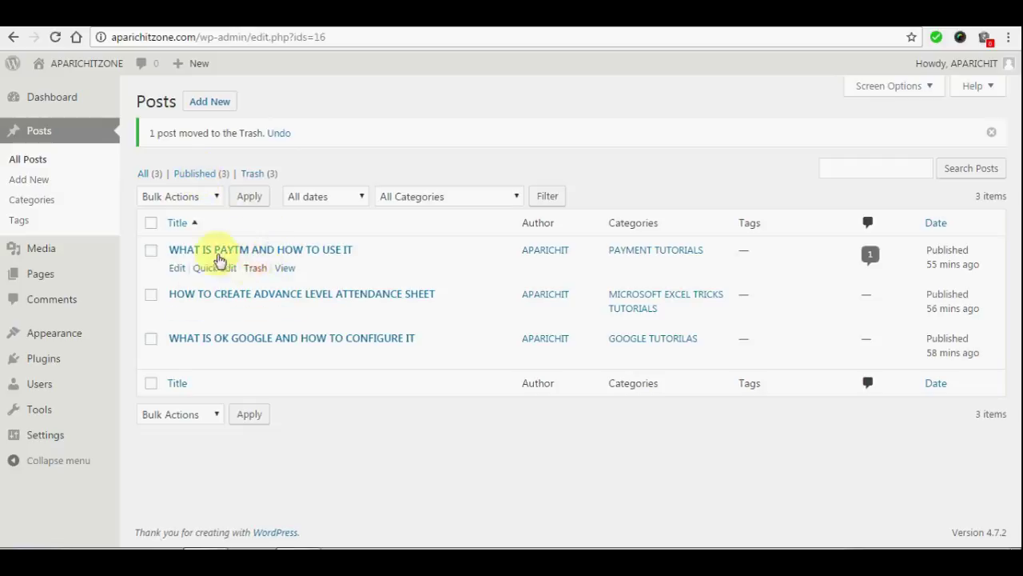
# - Open the trashed posts and try to restore HOW TO PROTECT YOUR WORD DOCUMENTS and Hello world! together
pyautogui.moveTo(324, 361)
pyautogui.moveTo(295, 269)
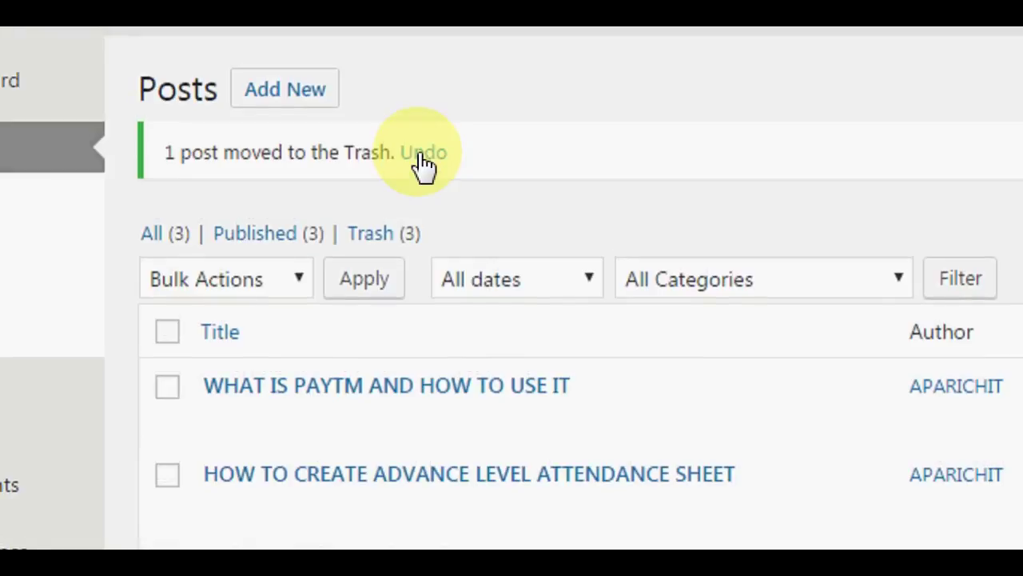
pyautogui.click(376, 238)
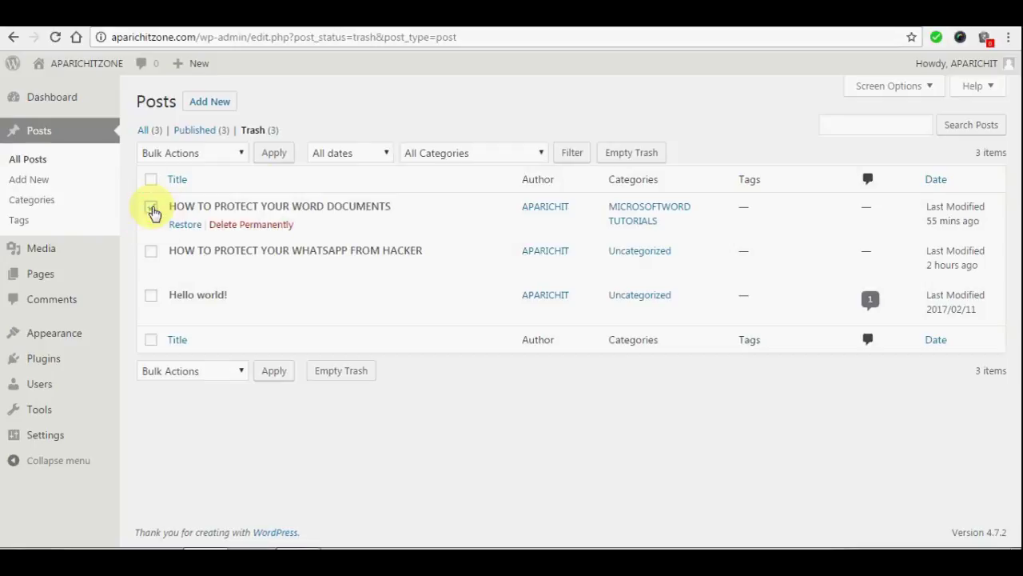
pyautogui.click(152, 208)
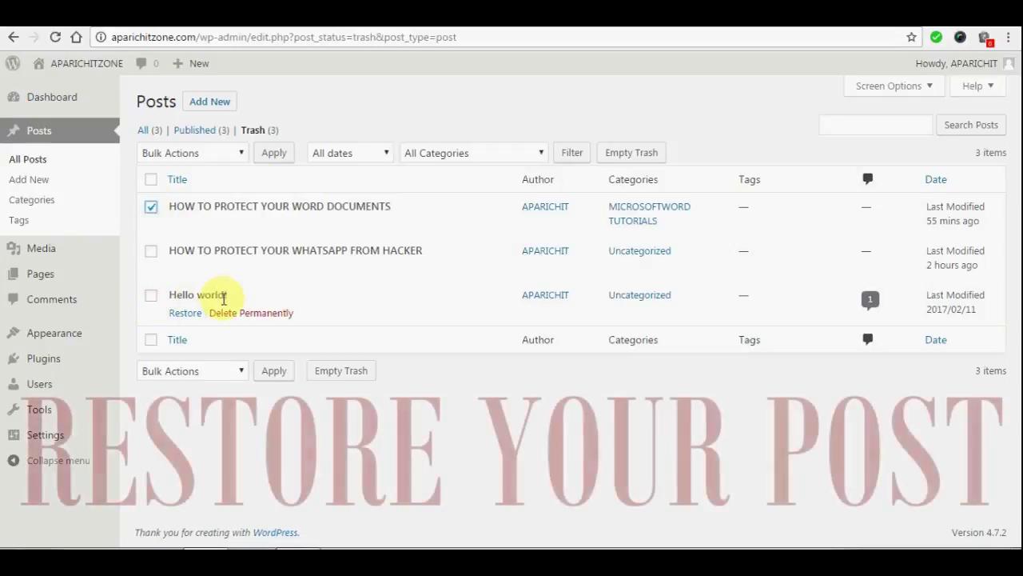
pyautogui.click(152, 301)
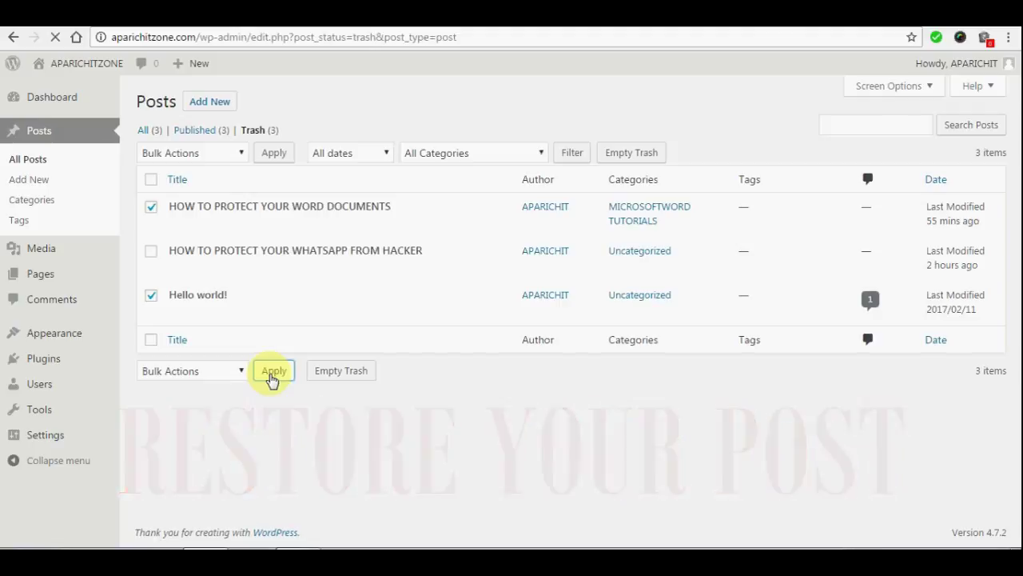
pyautogui.click(273, 373)
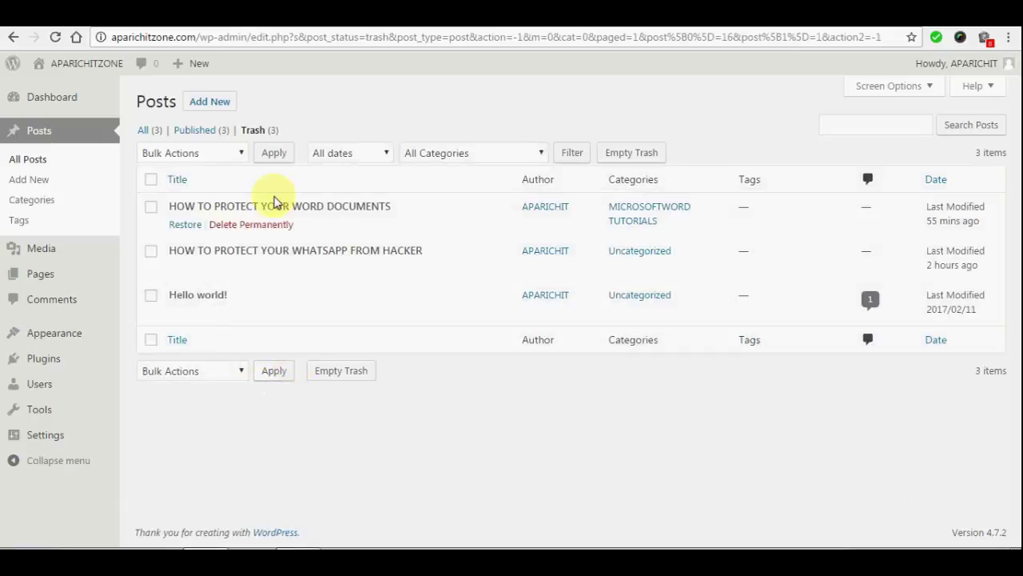
pyautogui.click(45, 160)
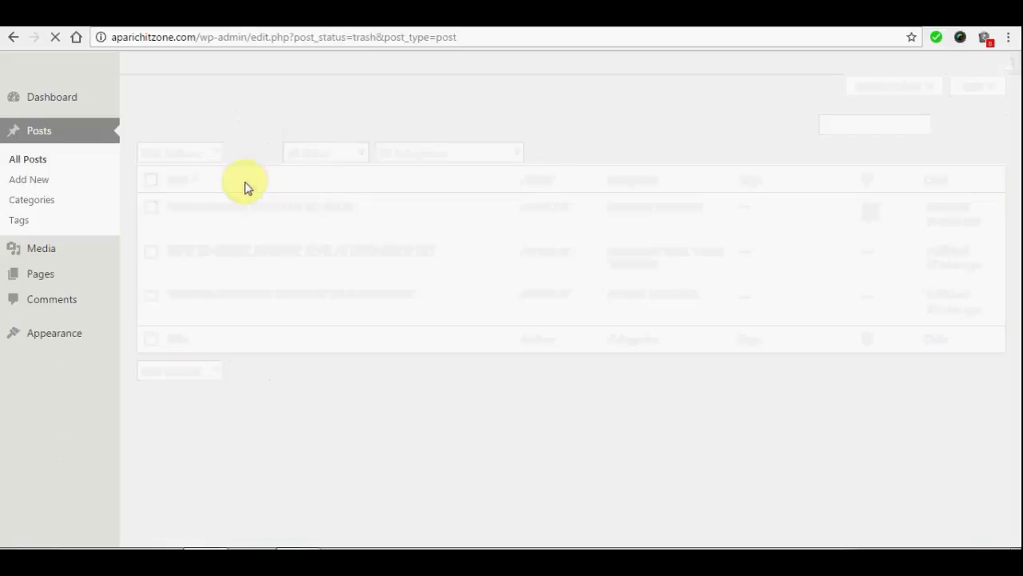
# - Restore the HOW TO PROTECT YOUR WORD DOCUMENTS and Hello world! posts from the trash and return to the full posts list
pyautogui.click(148, 210)
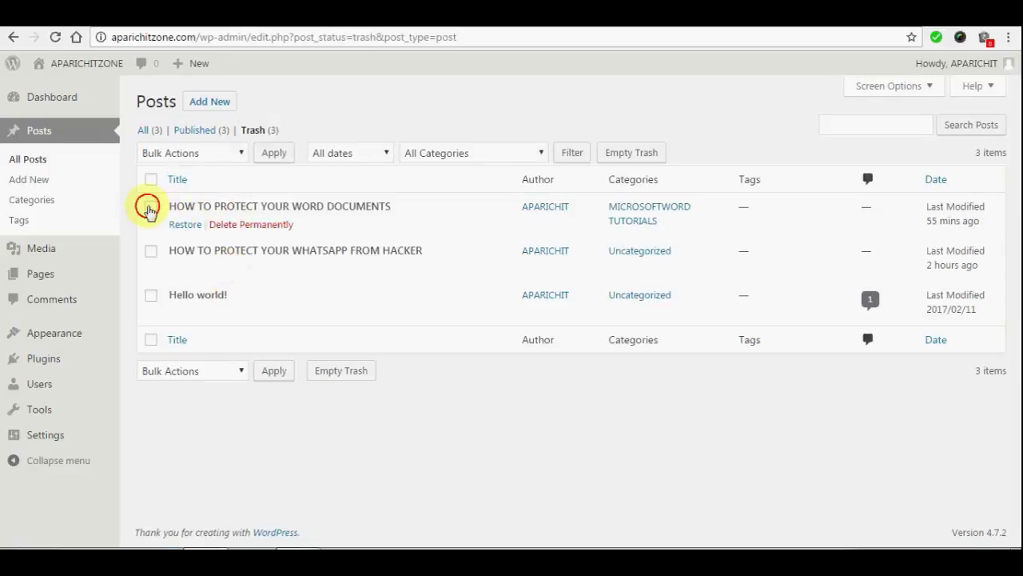
pyautogui.click(151, 295)
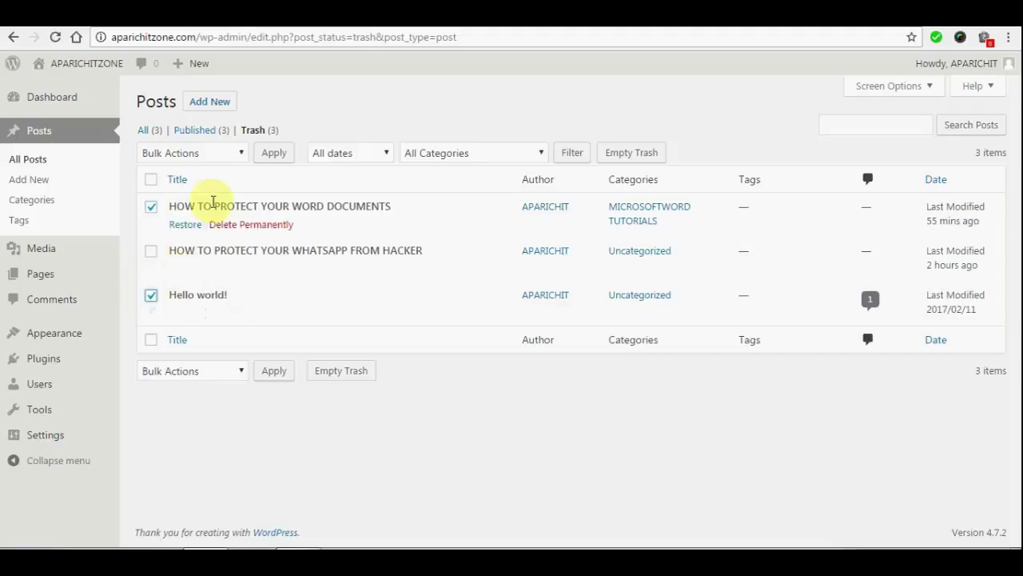
pyautogui.click(242, 154)
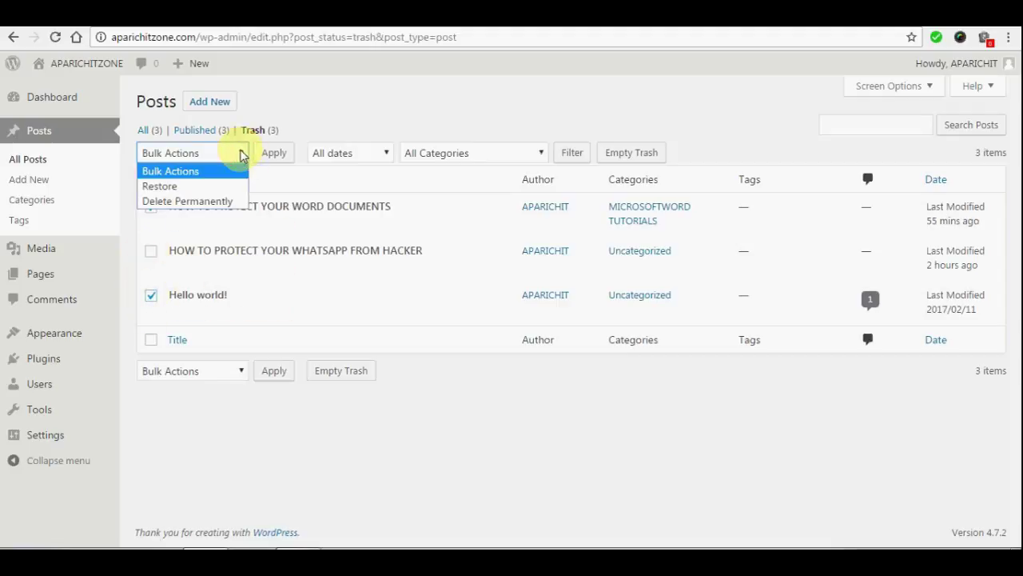
pyautogui.click(177, 186)
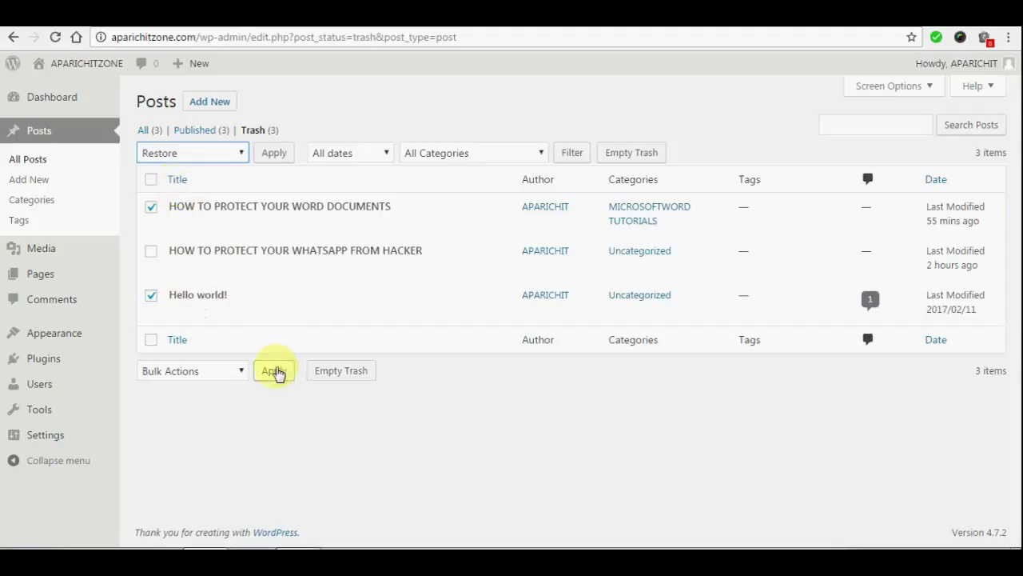
pyautogui.click(274, 372)
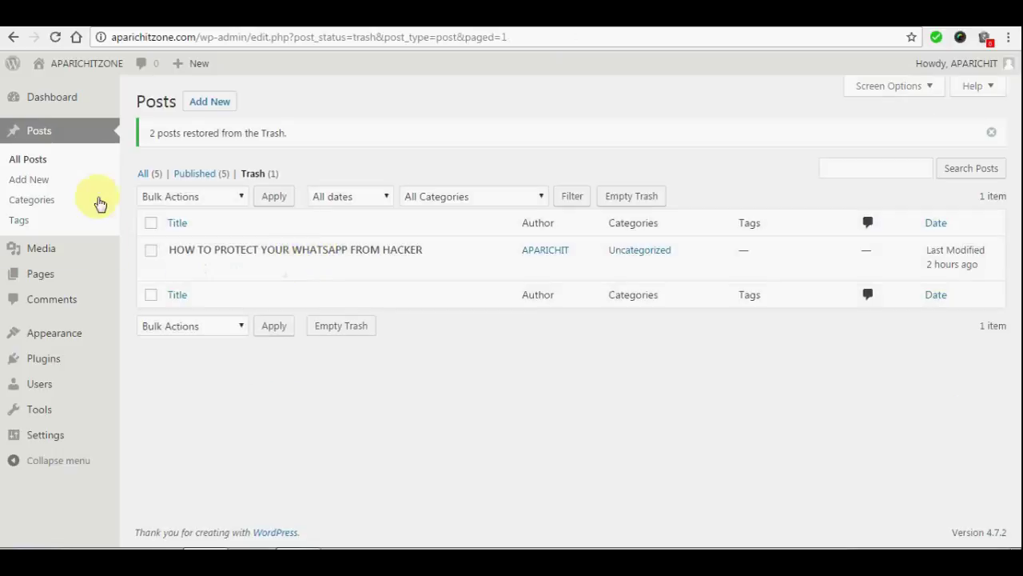
pyautogui.click(28, 160)
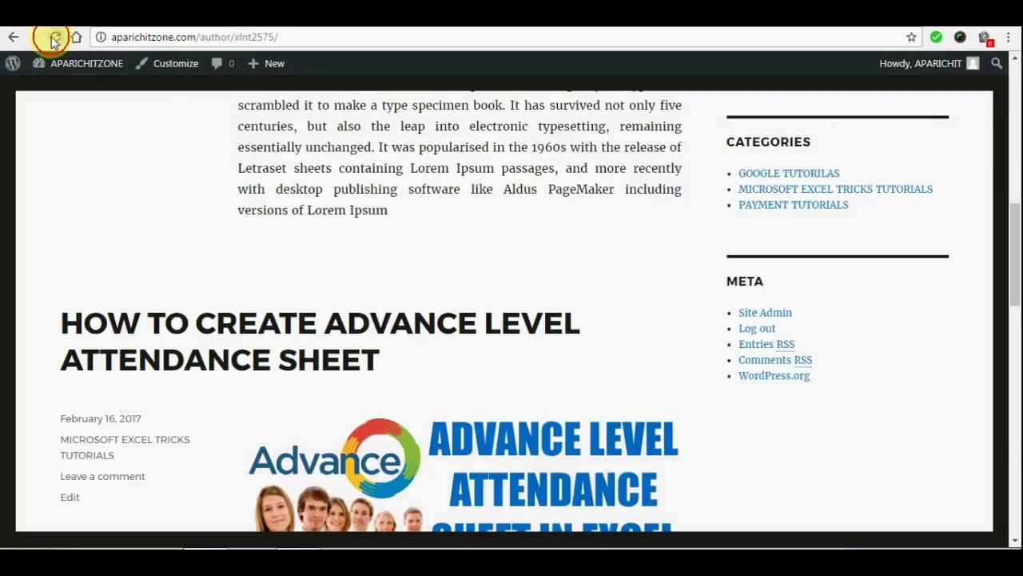
# - Reload the live author archive page and check it for the two restored posts and their categories
pyautogui.click(54, 40)
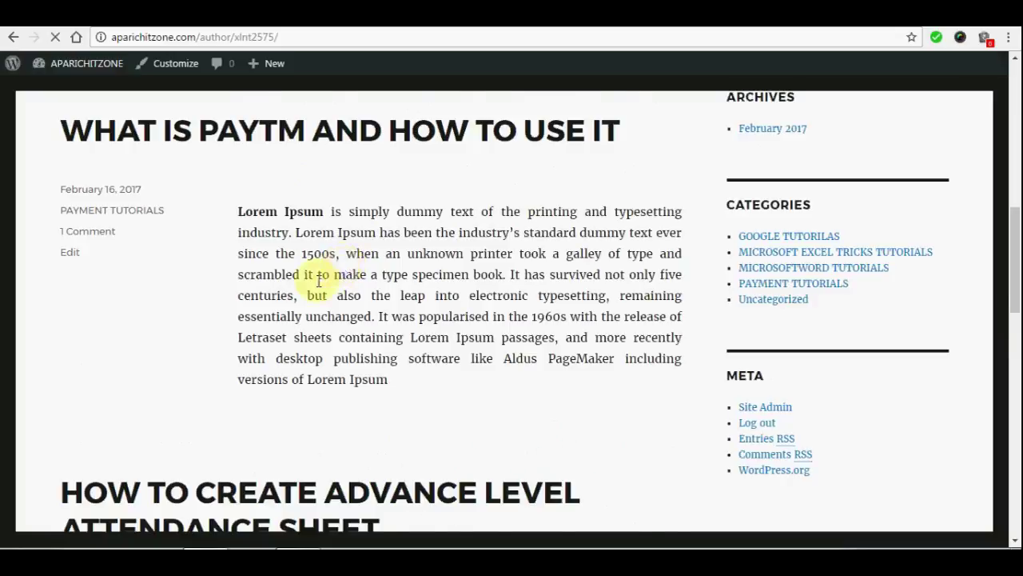
pyautogui.scroll(-7, 427, 240)
pyautogui.scroll(-15, 429, 237)
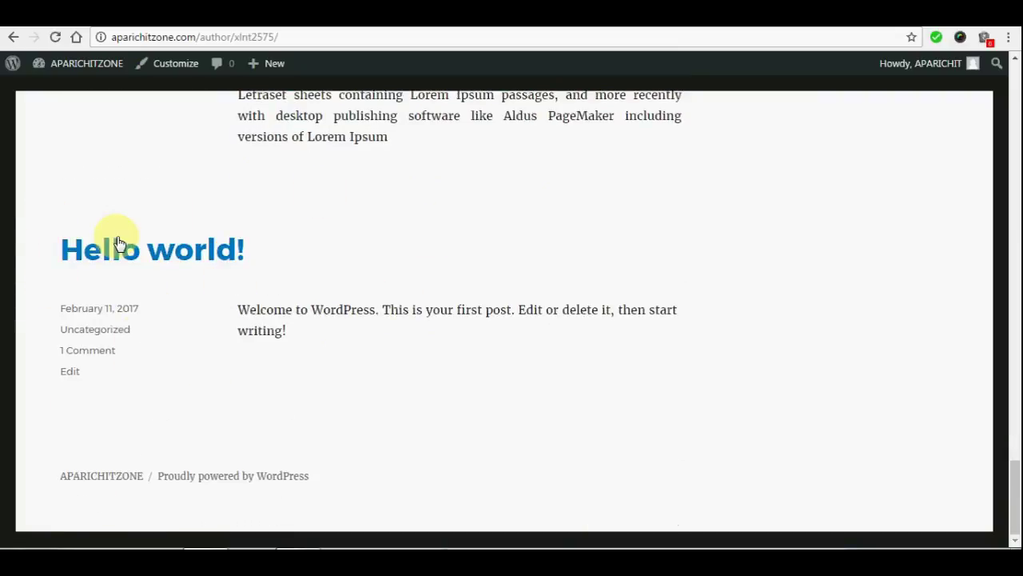
pyautogui.scroll(10, 221, 263)
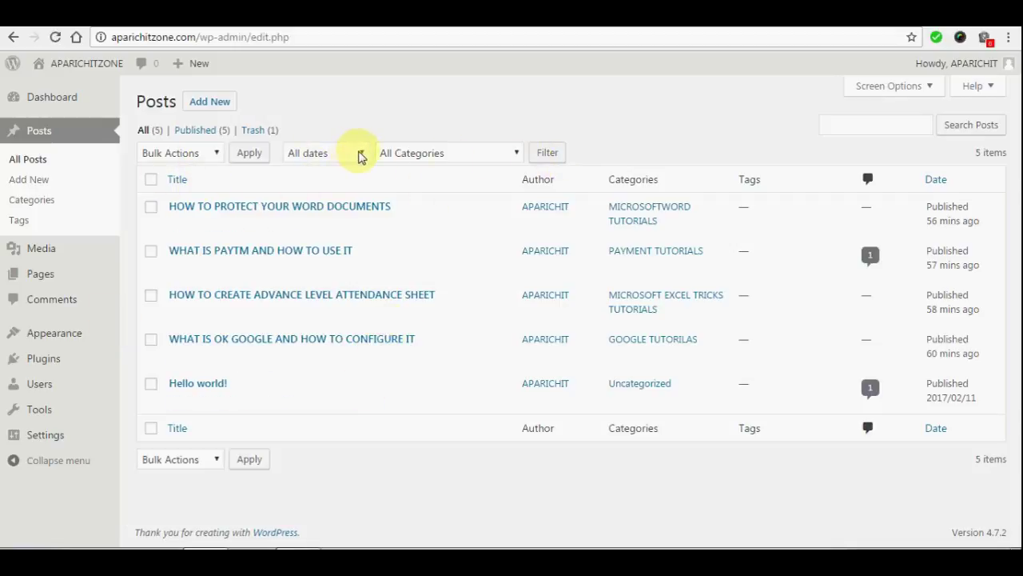
# - Filter the admin posts list to show only posts from February 2017
pyautogui.click(360, 156)
pyautogui.click(338, 186)
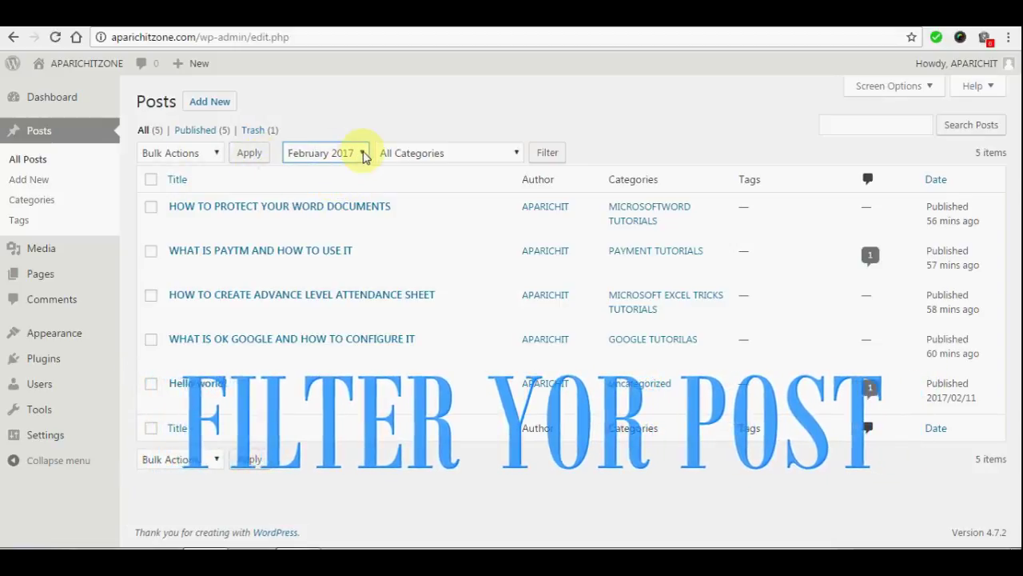
pyautogui.click(362, 154)
pyautogui.click(323, 187)
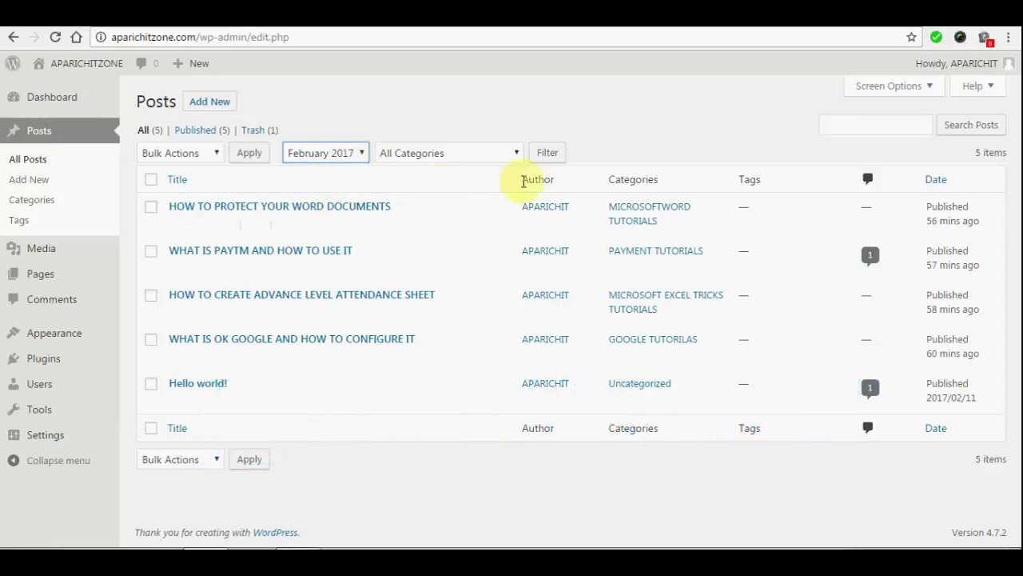
pyautogui.click(547, 153)
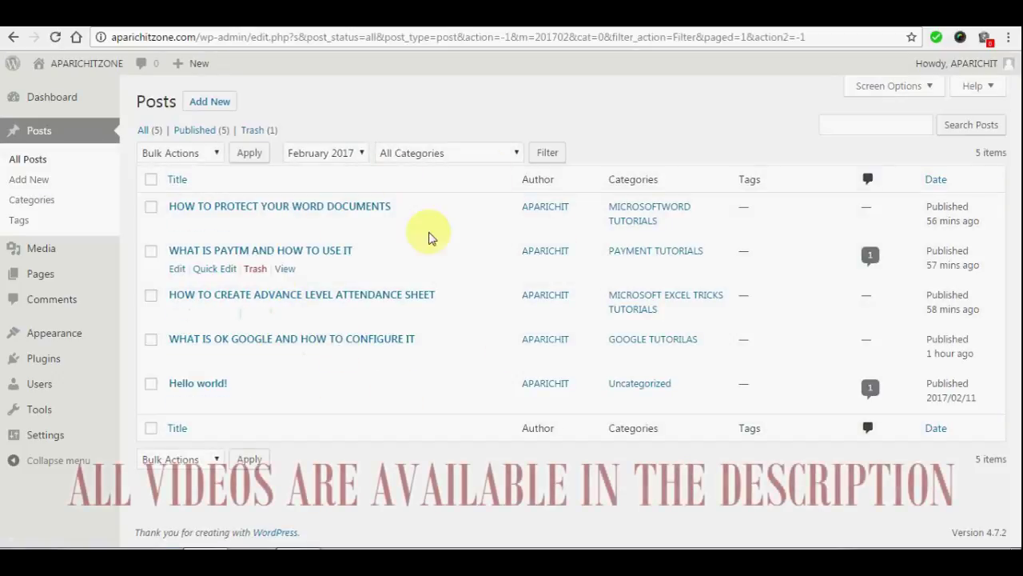
# - Narrow the filtered posts list to the PAYMENT TUTORIALS category
pyautogui.click(516, 154)
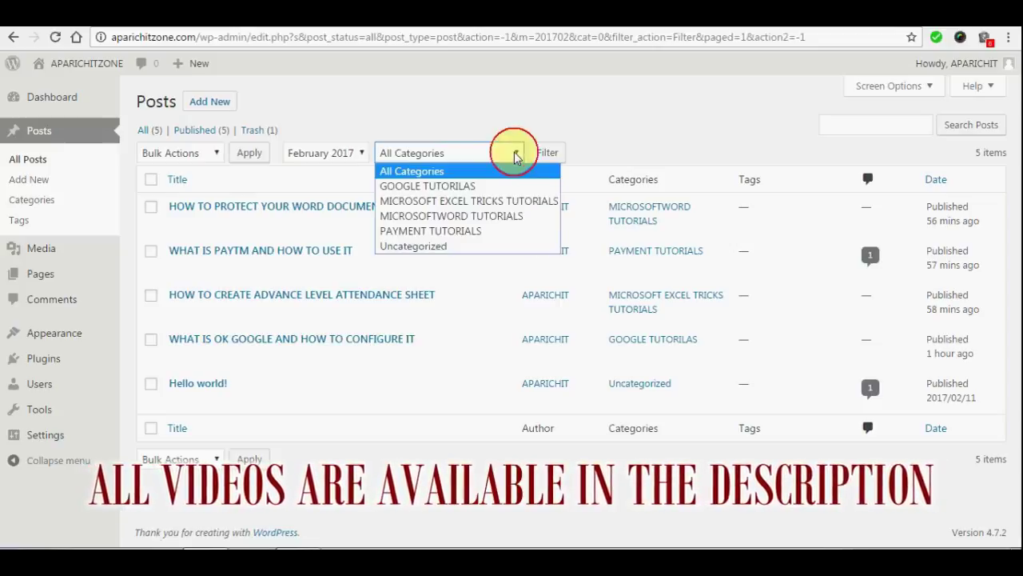
pyautogui.click(438, 234)
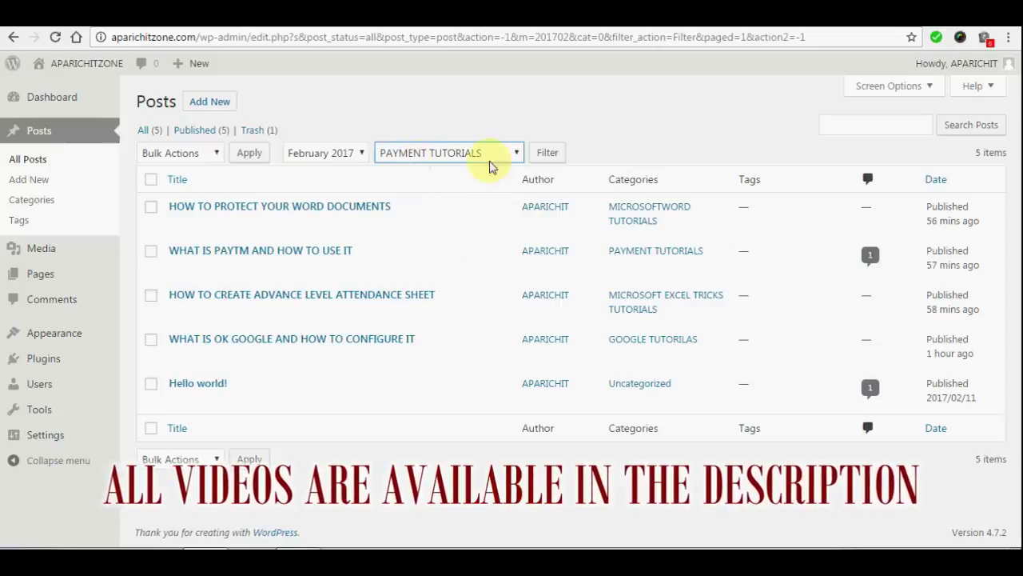
pyautogui.click(548, 153)
# - Open the HOW TO PROTECT YOUR WORD DOCUMENTS post for editing and go to its Tags field
pyautogui.moveTo(266, 361)
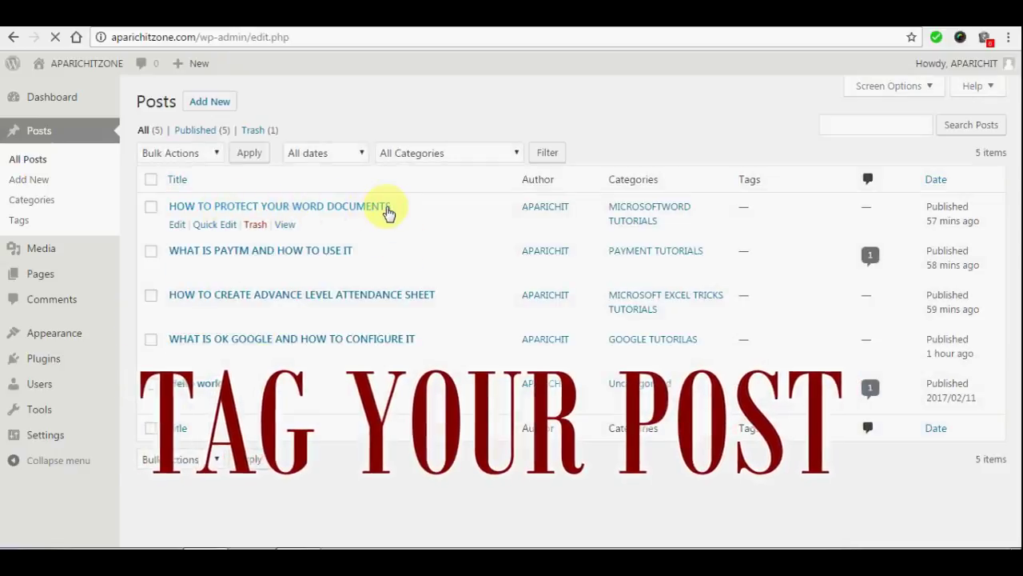
pyautogui.click(177, 226)
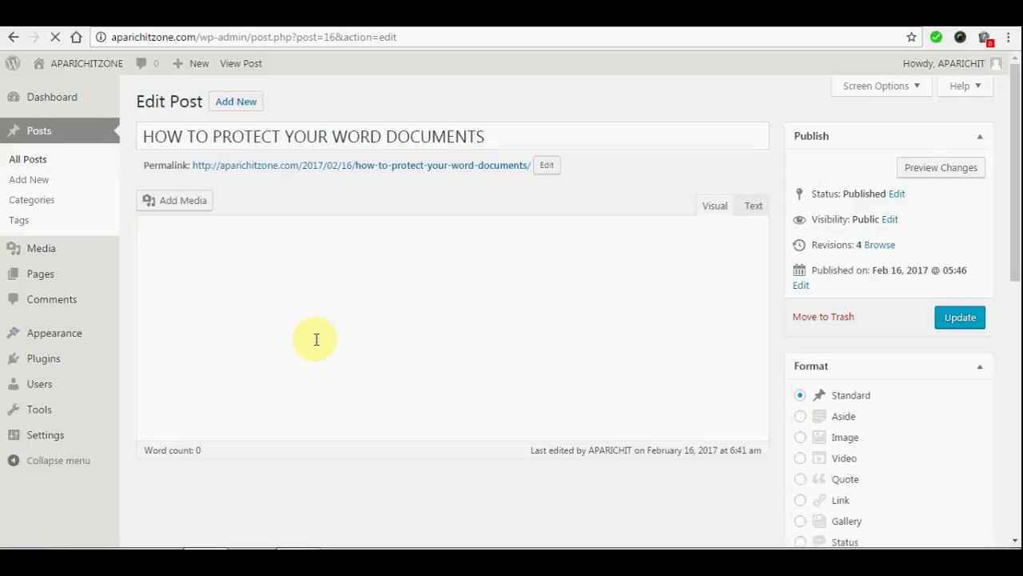
pyautogui.scroll(-5, 399, 308)
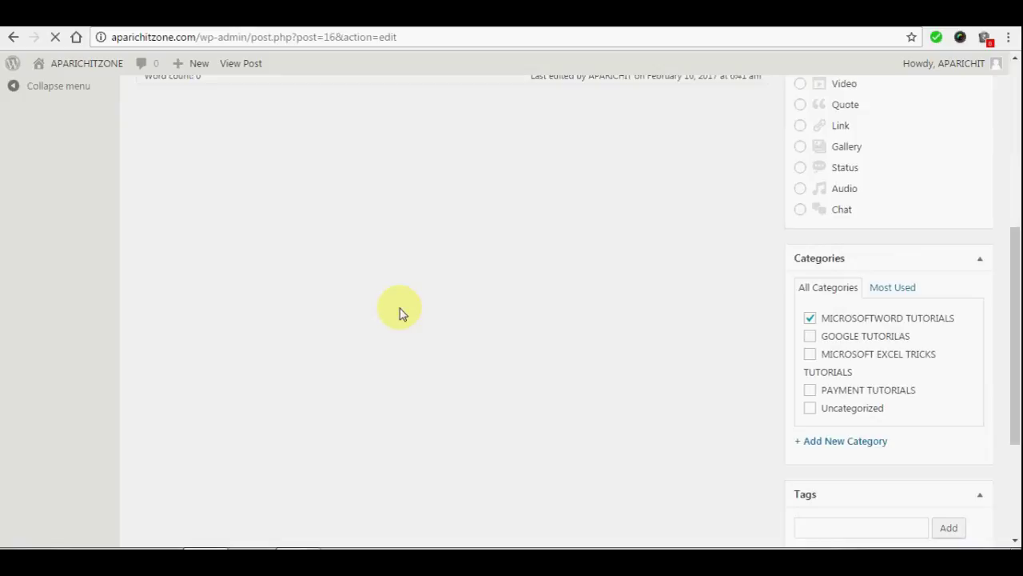
pyautogui.scroll(-3, 400, 313)
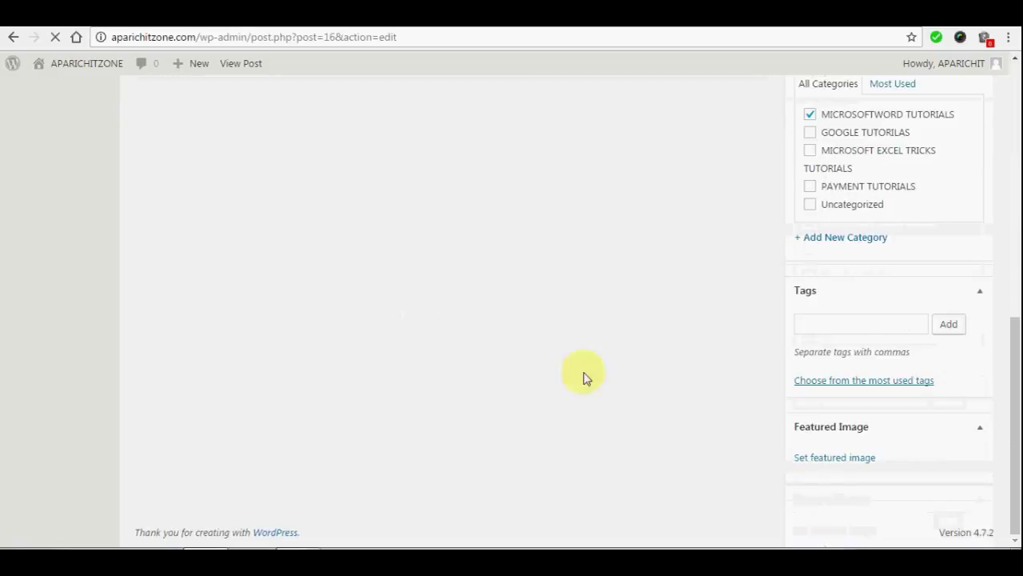
pyautogui.click(818, 324)
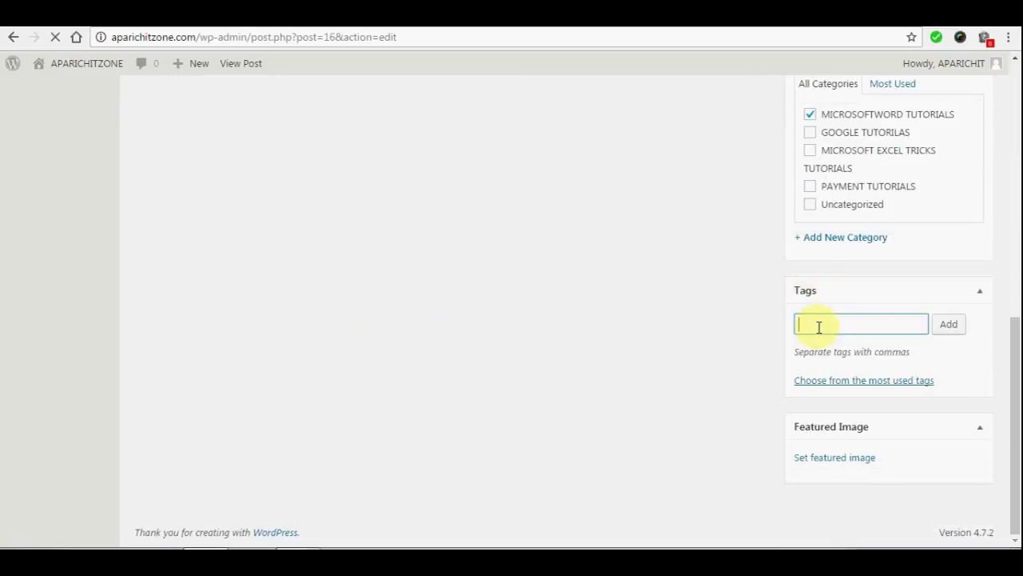
# - Look through the post's image, body text, categories and tags section in the editor
pyautogui.scroll(5, 684, 345)
pyautogui.scroll(3, 649, 348)
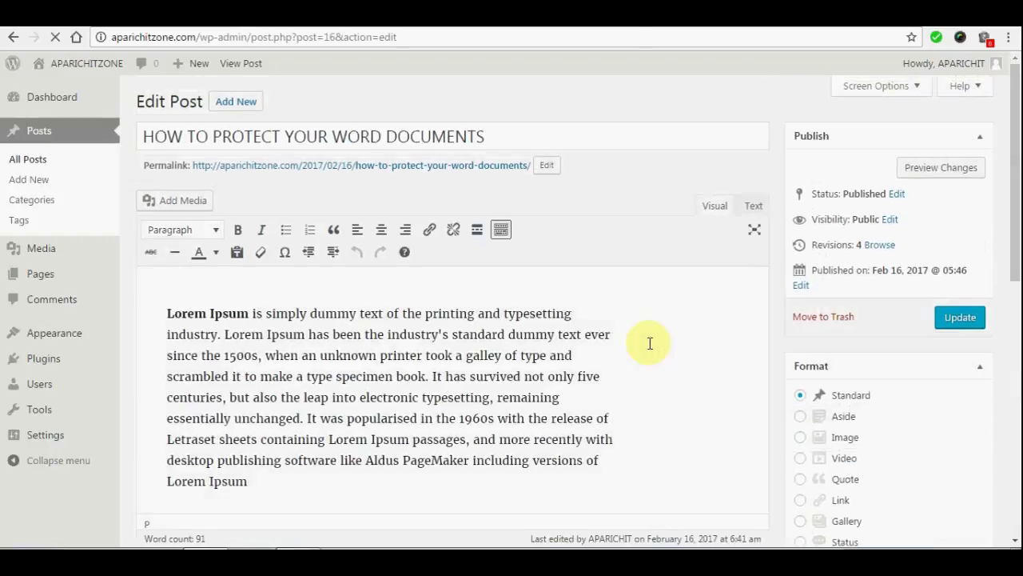
pyautogui.scroll(-5, 651, 344)
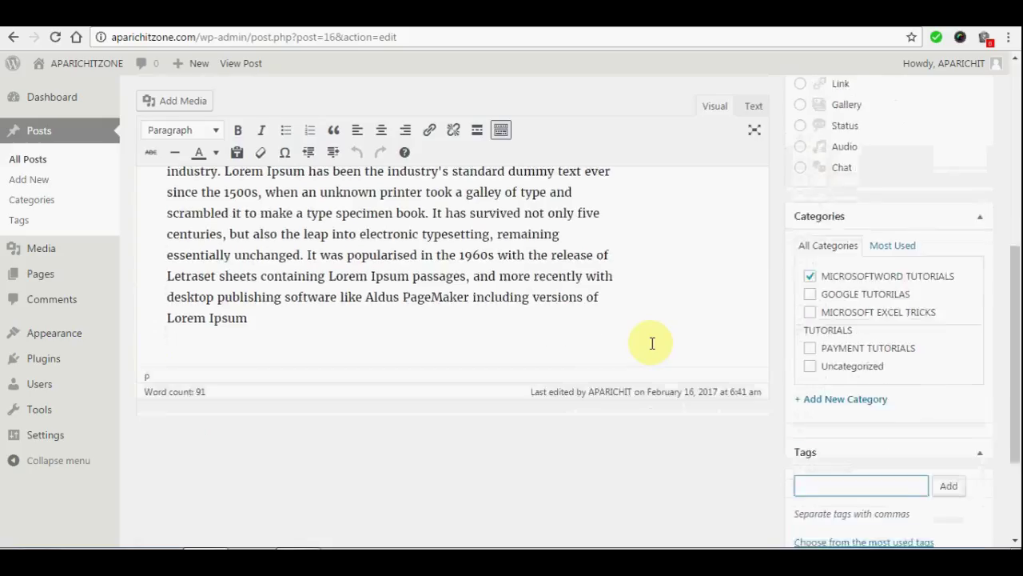
pyautogui.scroll(5, 466, 294)
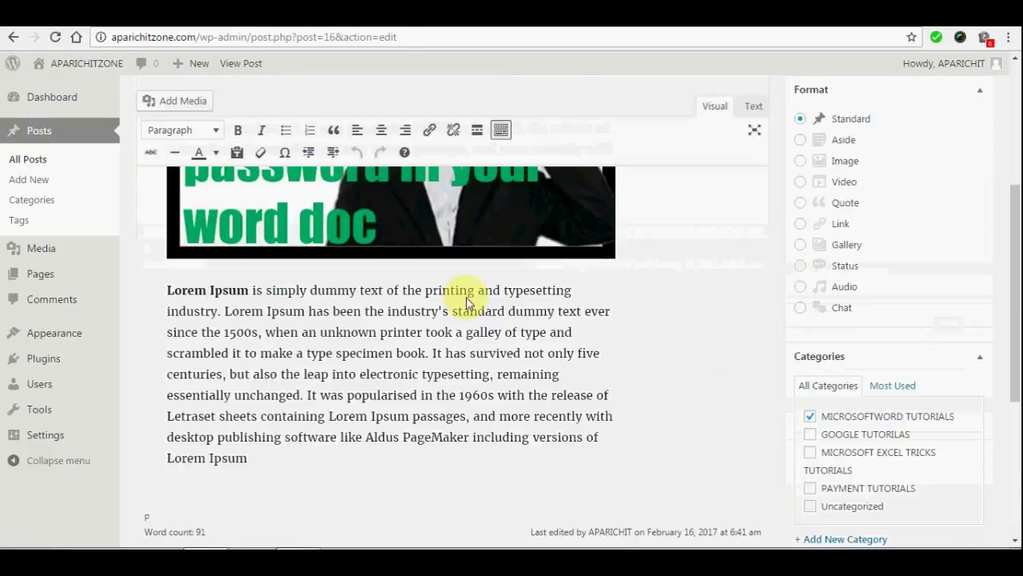
pyautogui.scroll(-5, 535, 260)
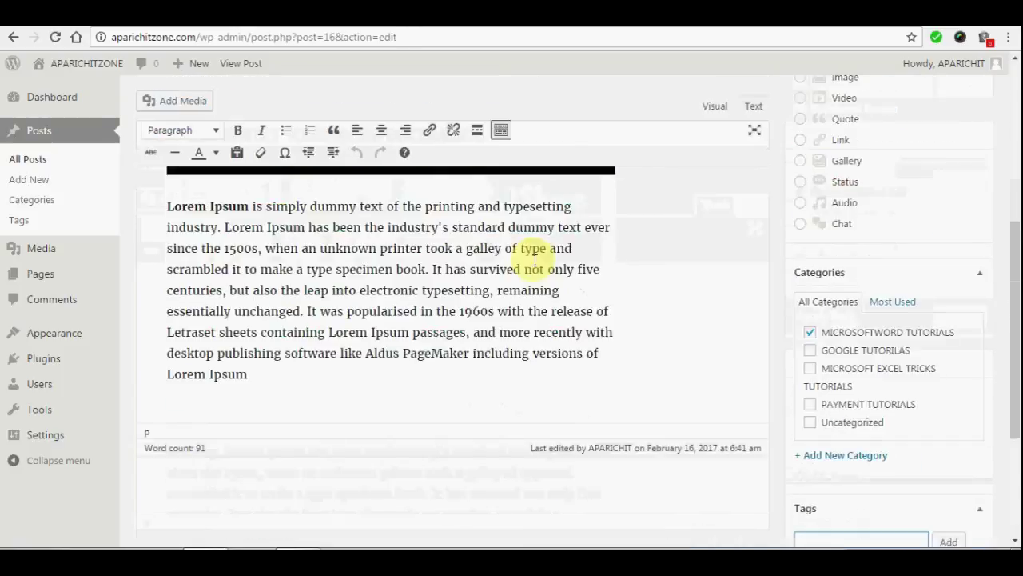
pyautogui.scroll(-3, 535, 260)
# - Switch to YouTube Creator Studio and examine the title, description and tags of the HOW TO PROTECT YOUR WHATSAPP ACCOUNT FROM HACKER video
pyautogui.scroll(6, 439, 320)
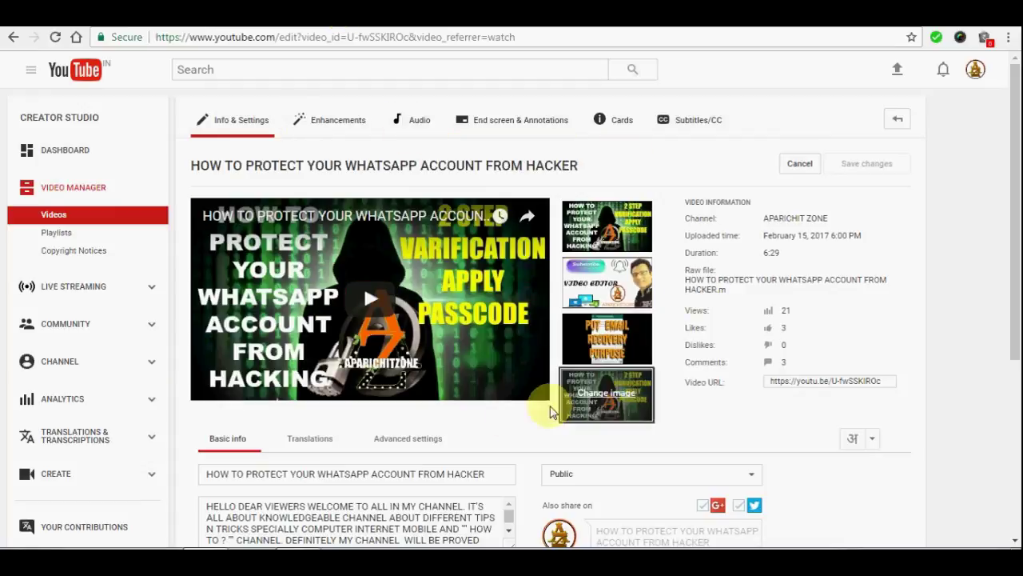
pyautogui.scroll(-3, 539, 331)
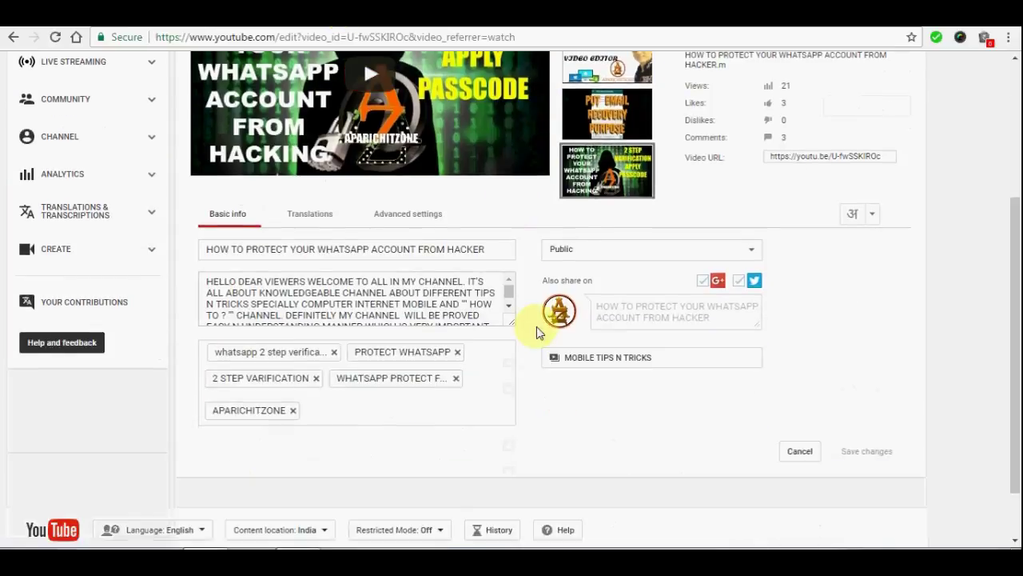
pyautogui.moveTo(201, 249); pyautogui.dragTo(560, 258)
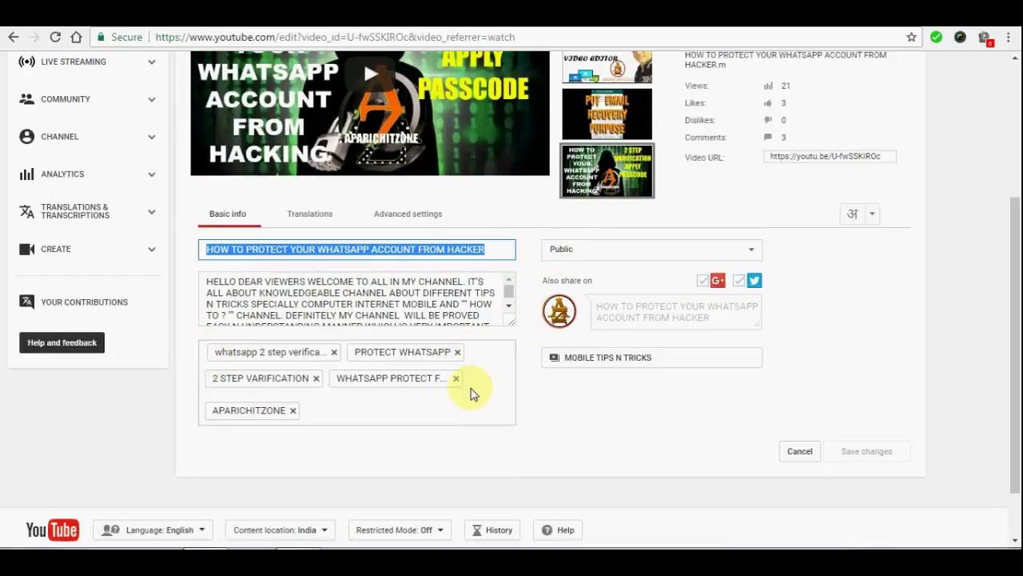
pyautogui.scroll(3, 472, 392)
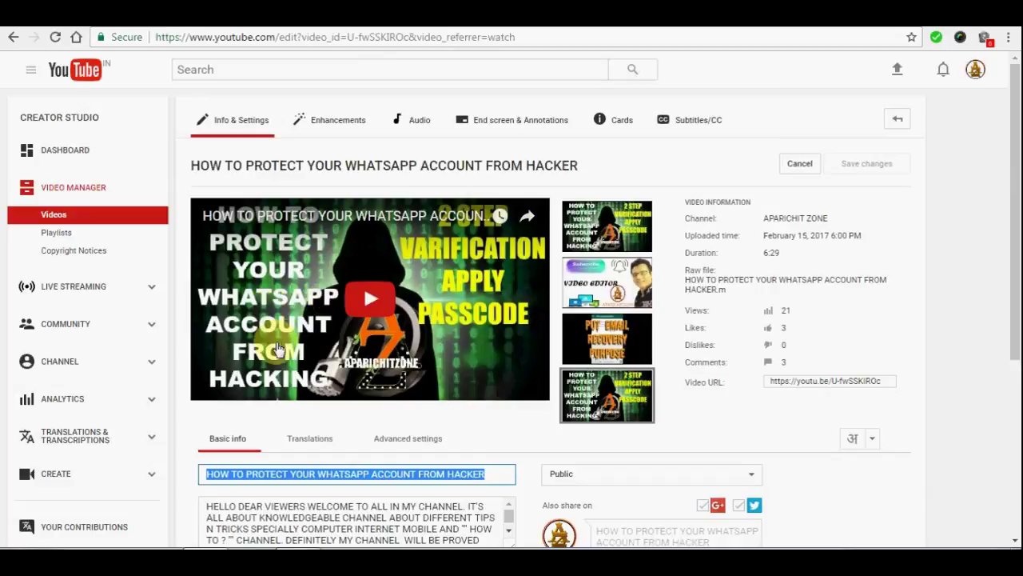
pyautogui.scroll(-3, 396, 382)
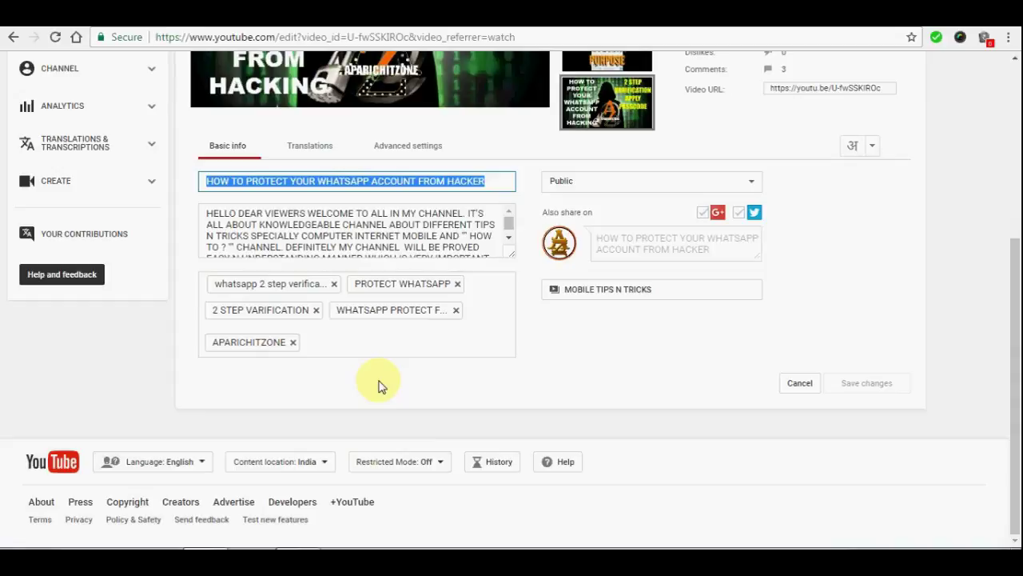
pyautogui.click(483, 318)
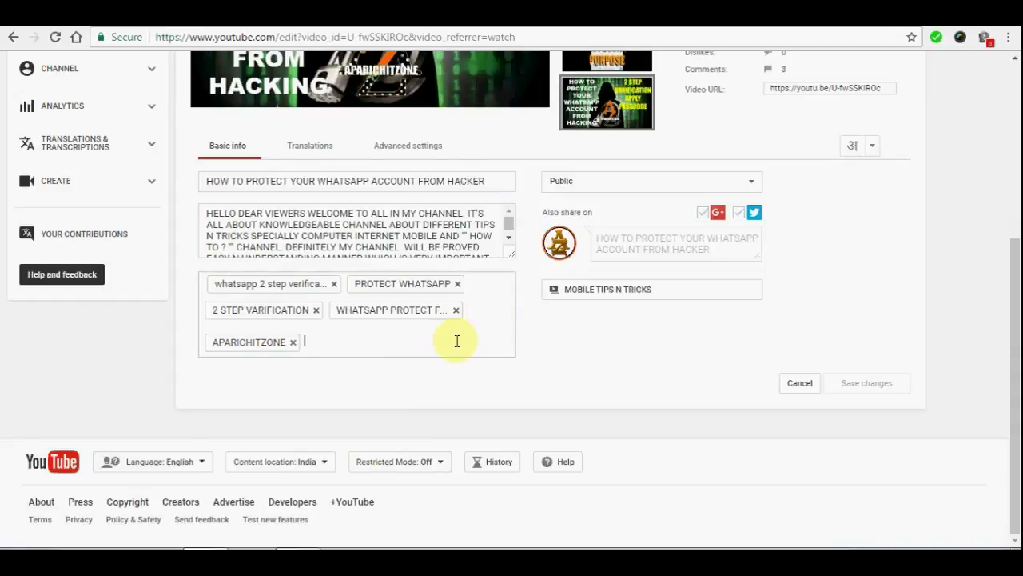
pyautogui.scroll(4, 457, 340)
pyautogui.click(285, 69)
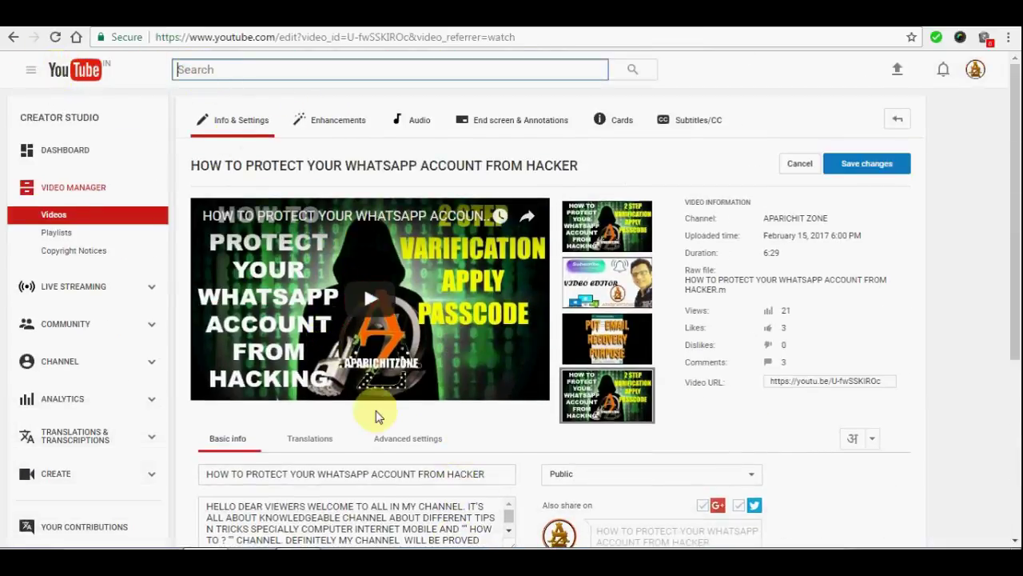
# - Return to the WordPress post editor, add the tags PROTECT DOCUMENT and PASSWORD PROTECTION, and update the post
pyautogui.scroll(-4, 377, 411)
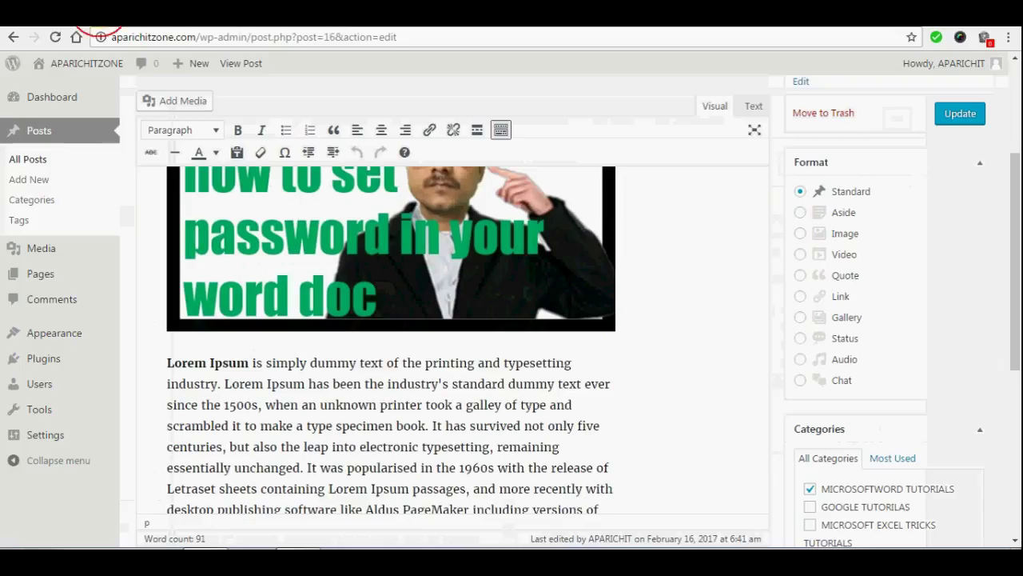
pyautogui.scroll(-5, 586, 381)
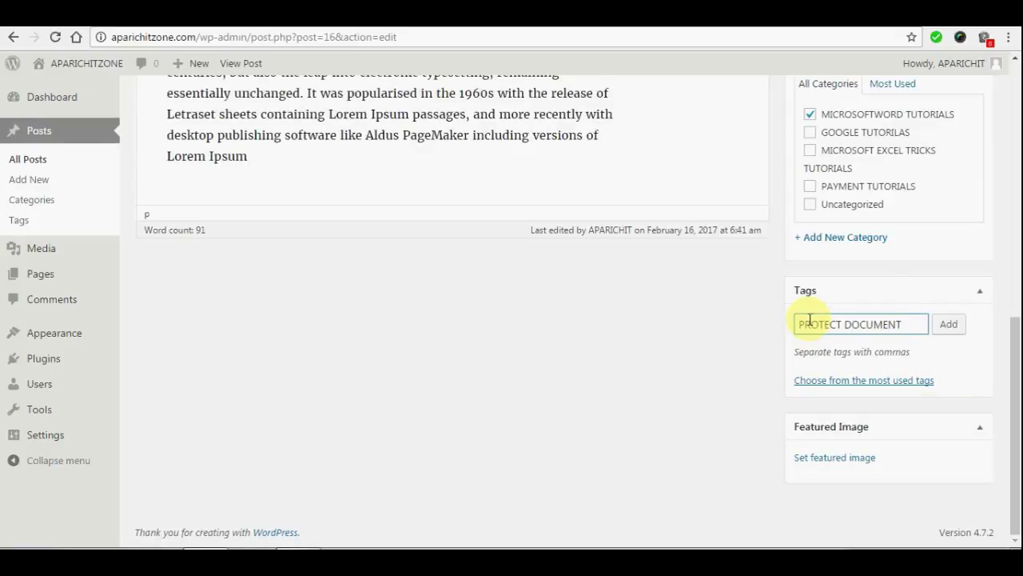
pyautogui.click(947, 325)
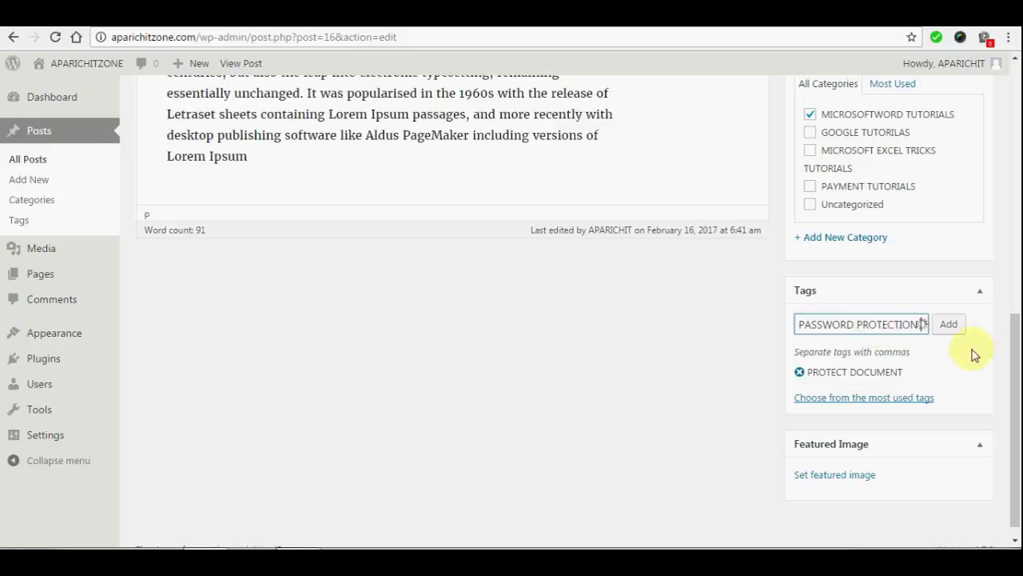
pyautogui.scroll(4, 652, 286)
pyautogui.scroll(-3, 652, 286)
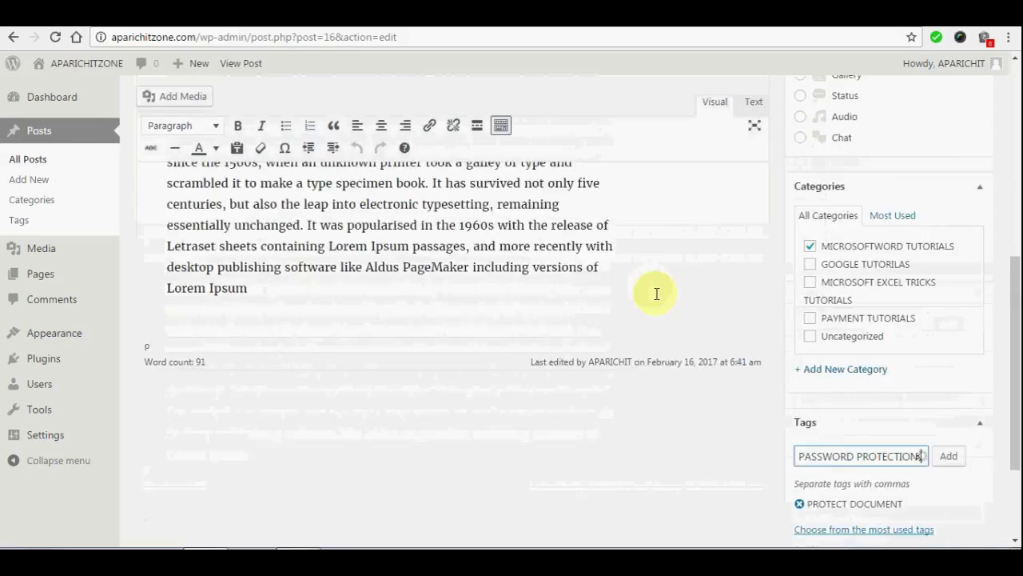
pyautogui.click(944, 406)
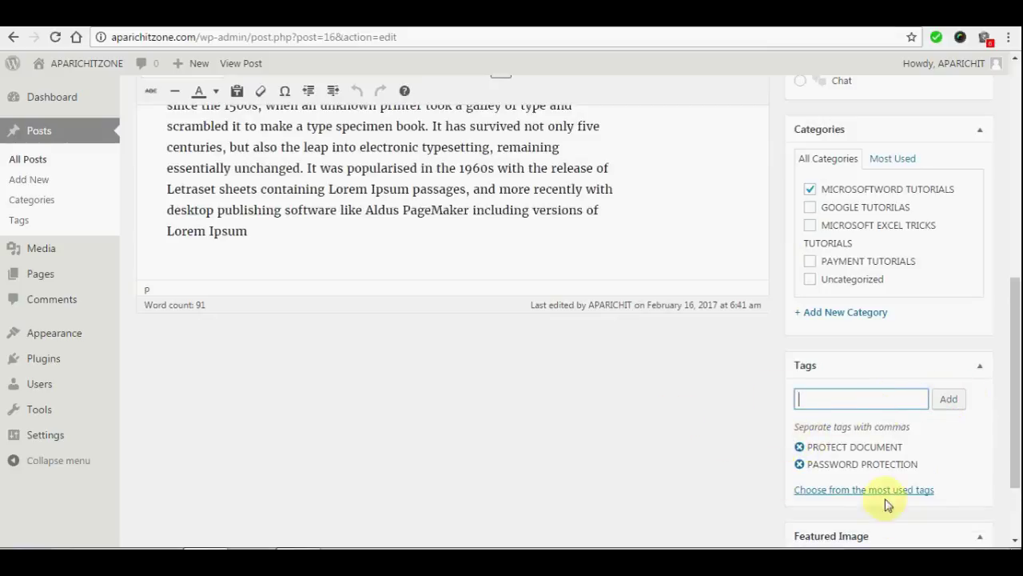
pyautogui.scroll(5, 712, 453)
pyautogui.click(955, 114)
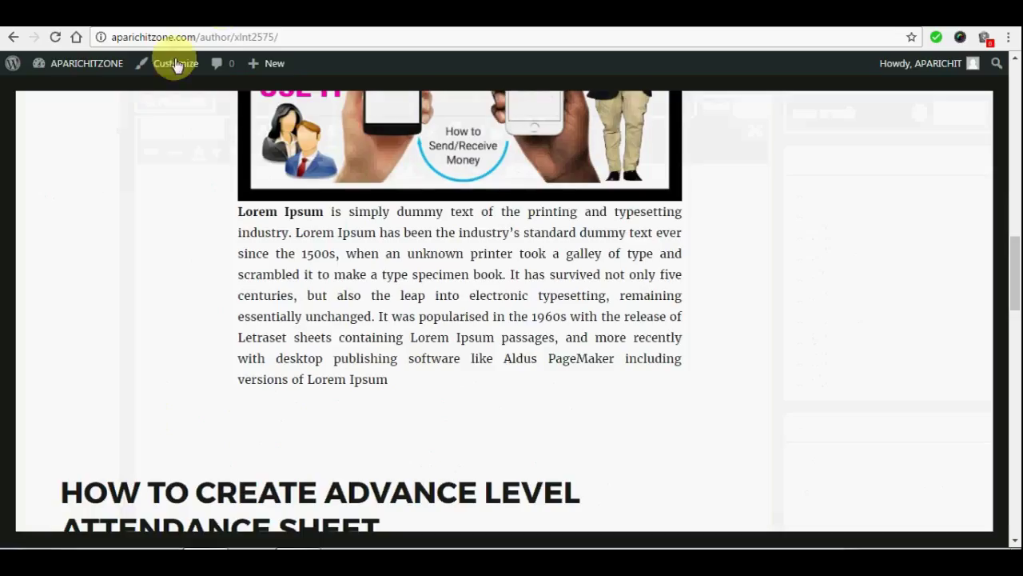
# - Reload the live author archive page and check the tags shown beside the HOW TO PROTECT YOUR WORD DOCUMENTS post
pyautogui.scroll(4, 102, 194)
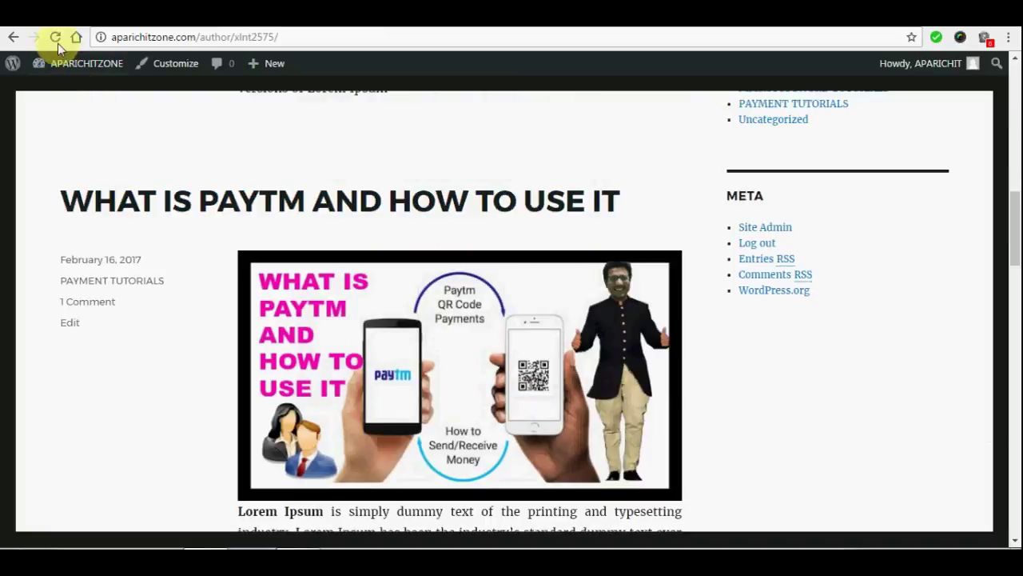
pyautogui.click(56, 38)
pyautogui.scroll(12, 310, 210)
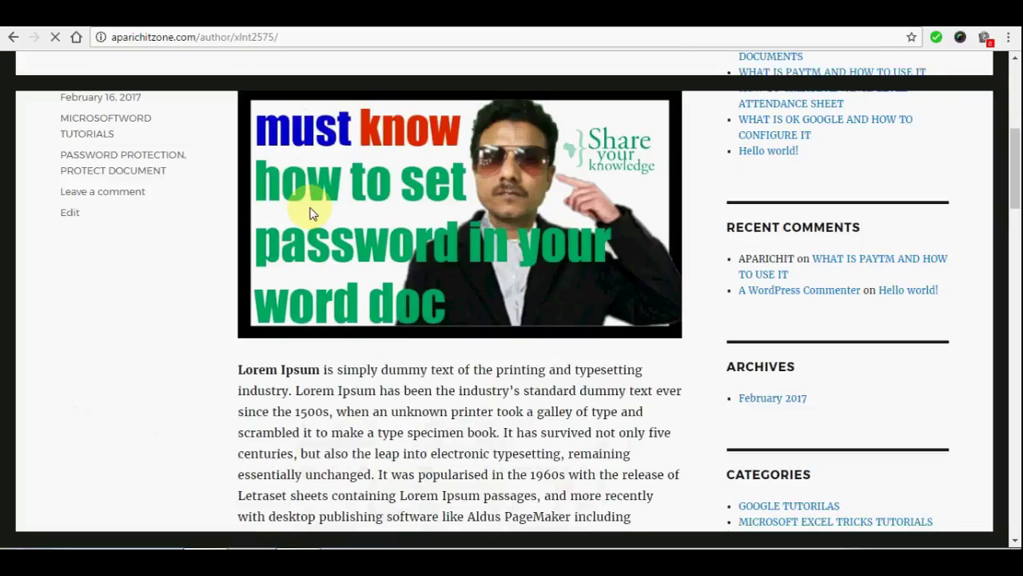
pyautogui.scroll(-5, 429, 221)
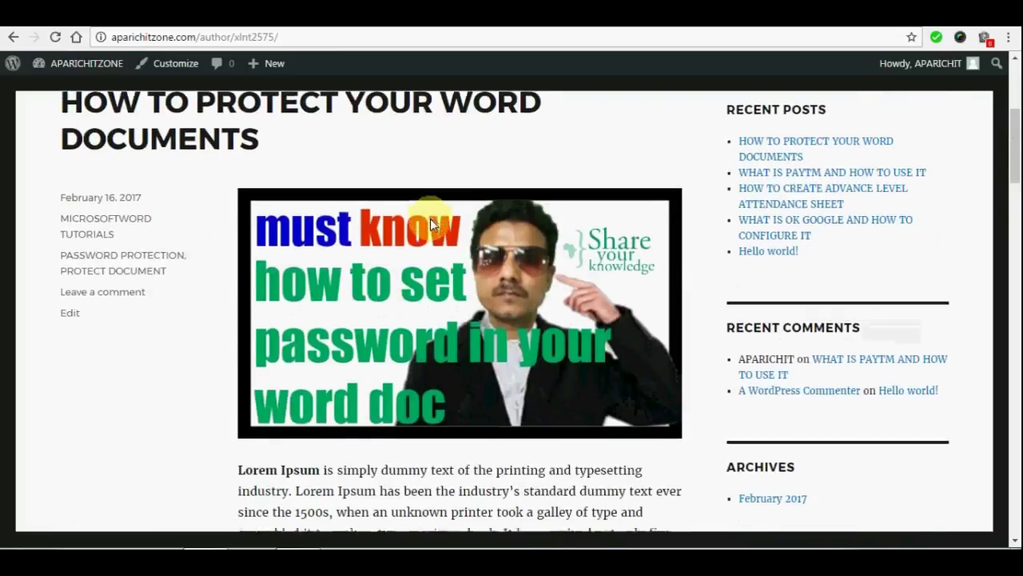
pyautogui.scroll(2, 324, 240)
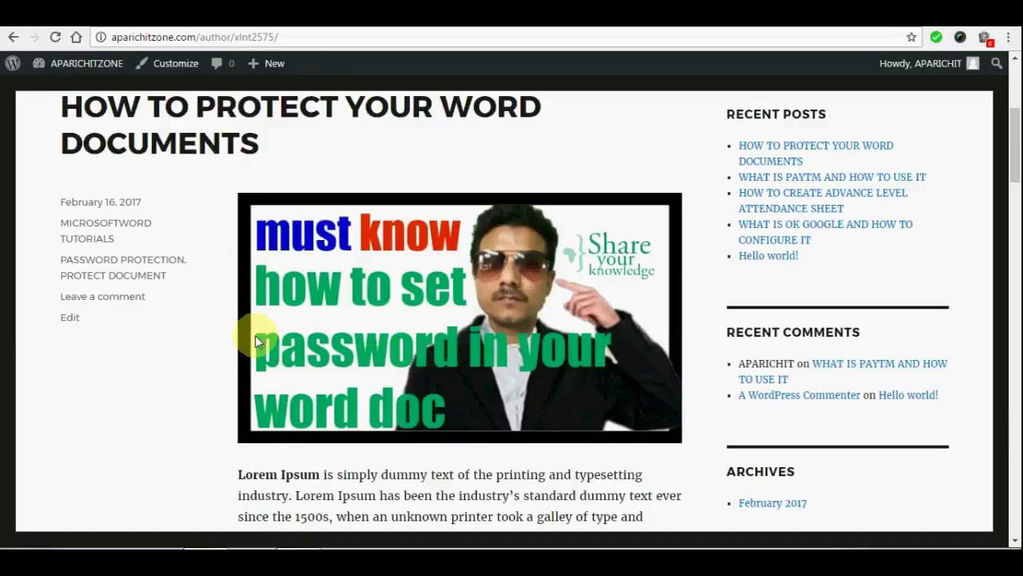
# - Go back to the WordPress post editor and look over the updated HOW TO PROTECT YOUR WORD DOCUMENTS post
pyautogui.click(13, 37)
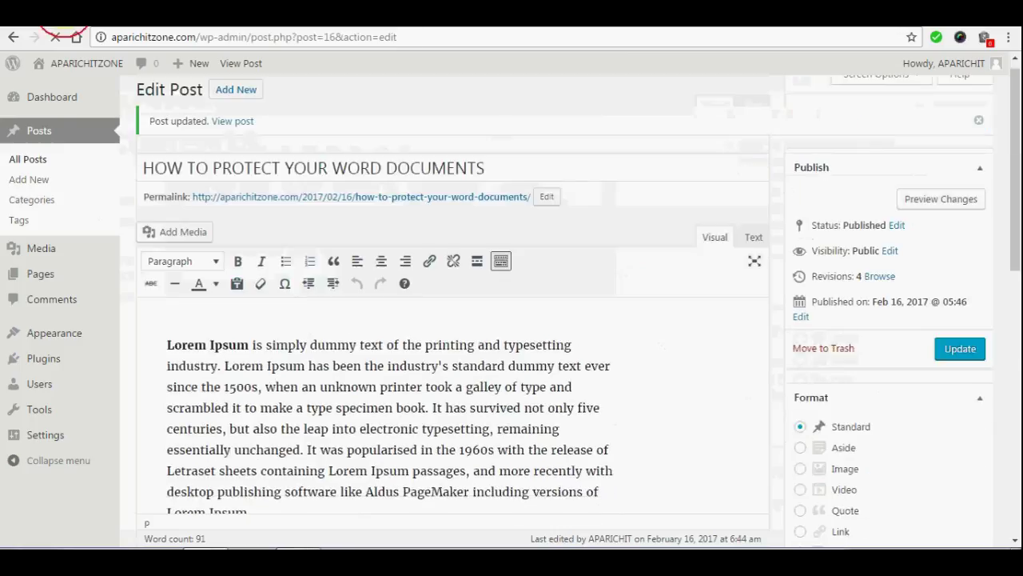
pyautogui.scroll(-5, 528, 297)
pyautogui.scroll(5, 531, 294)
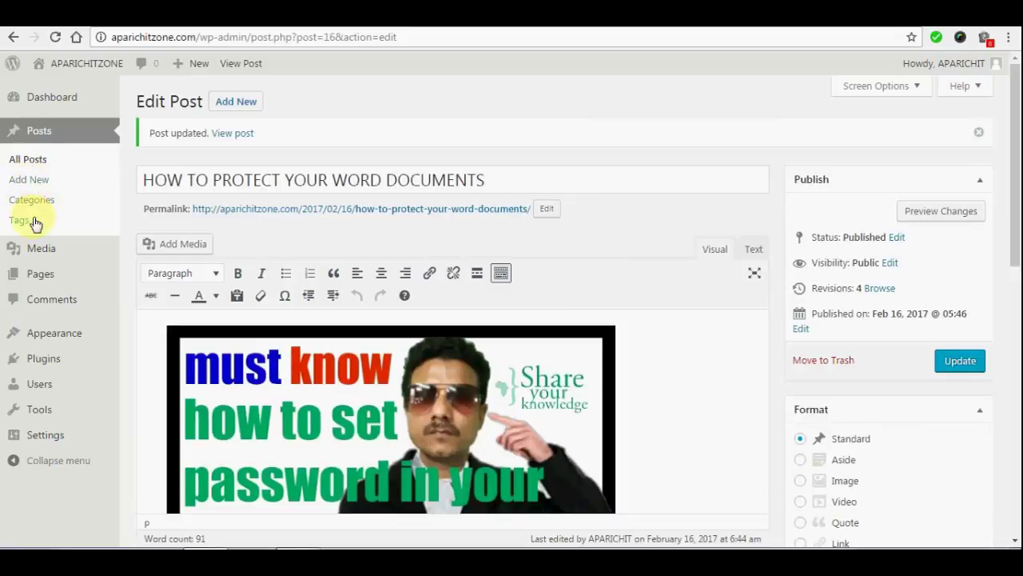
pyautogui.scroll(-2, 306, 274)
pyautogui.scroll(5, 304, 274)
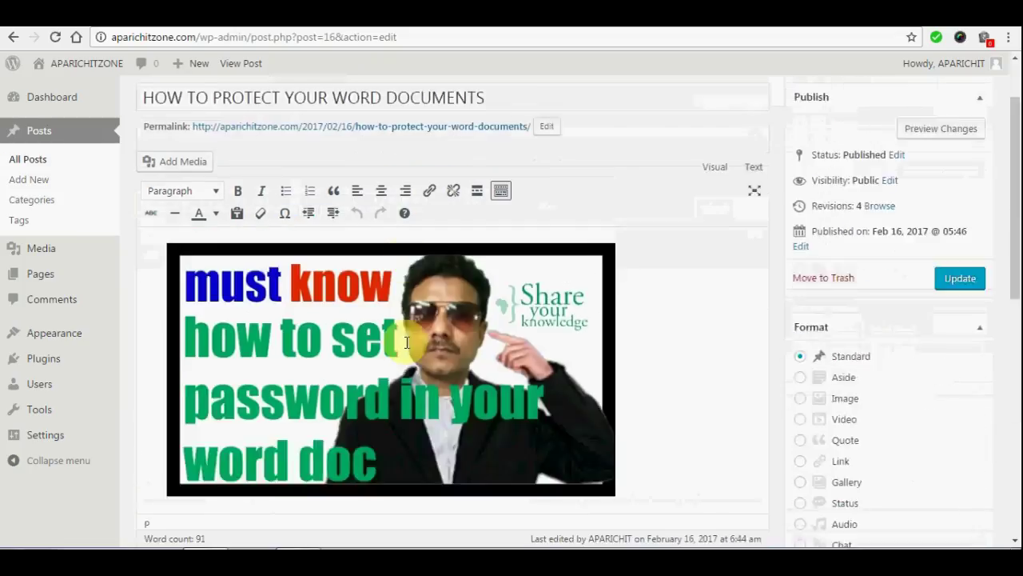